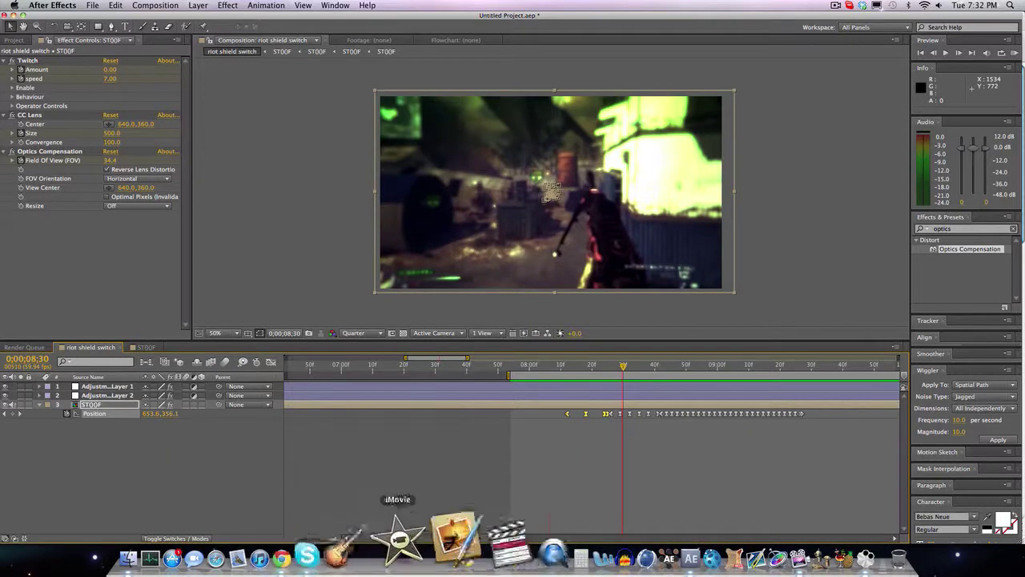
- Switch to Chrome and examine the Tutorial #29 COD Middle Finger Animation page on YouTube, including its description, download link and comments
{"action": "left_click_drag", "start_coordinate": [622, 366], "coordinate": [558, 366]}
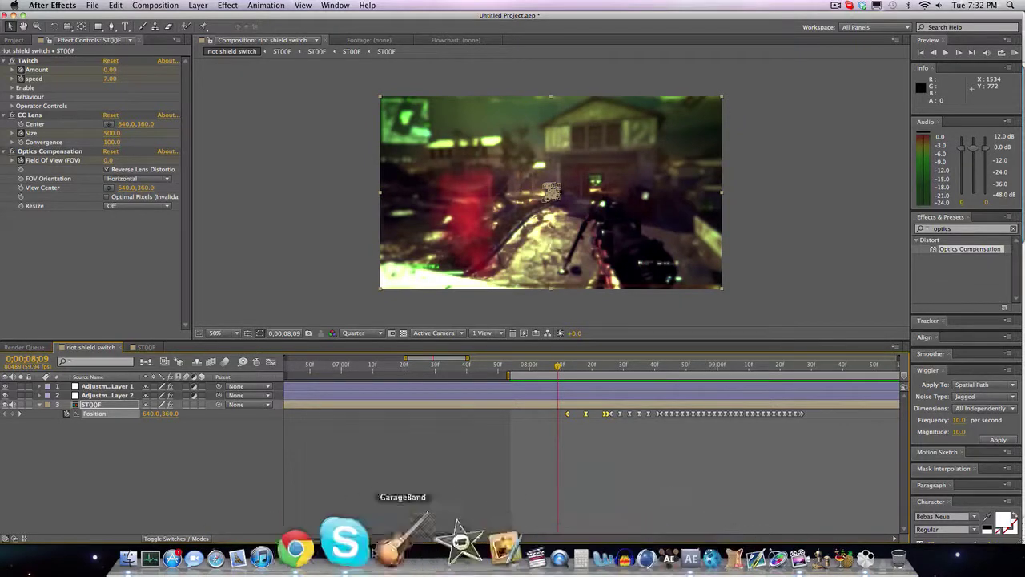
{"action": "left_click", "coordinate": [356, 553]}
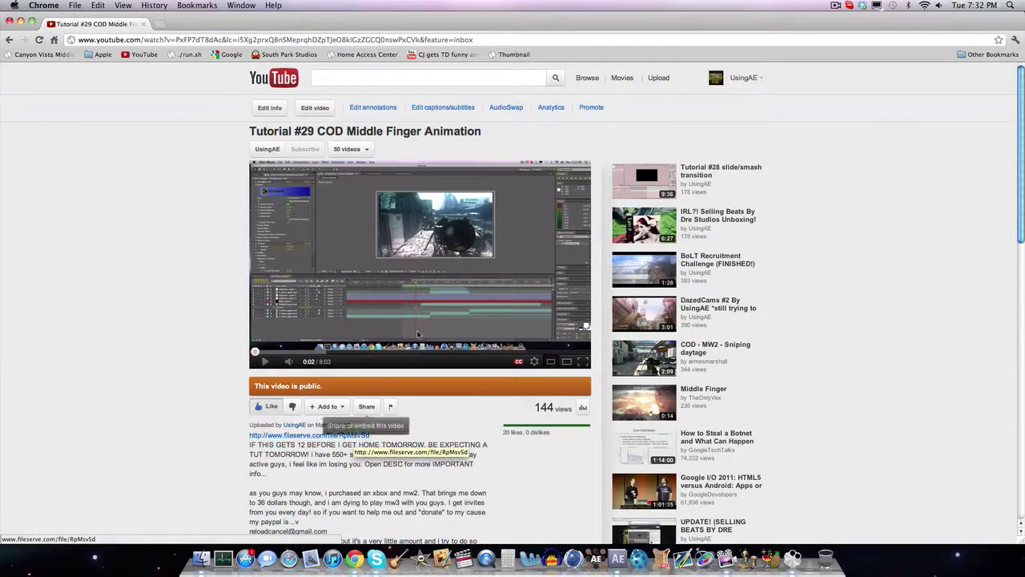
{"action": "scroll", "coordinate": [307, 436], "scroll_direction": "down", "scroll_amount": 5}
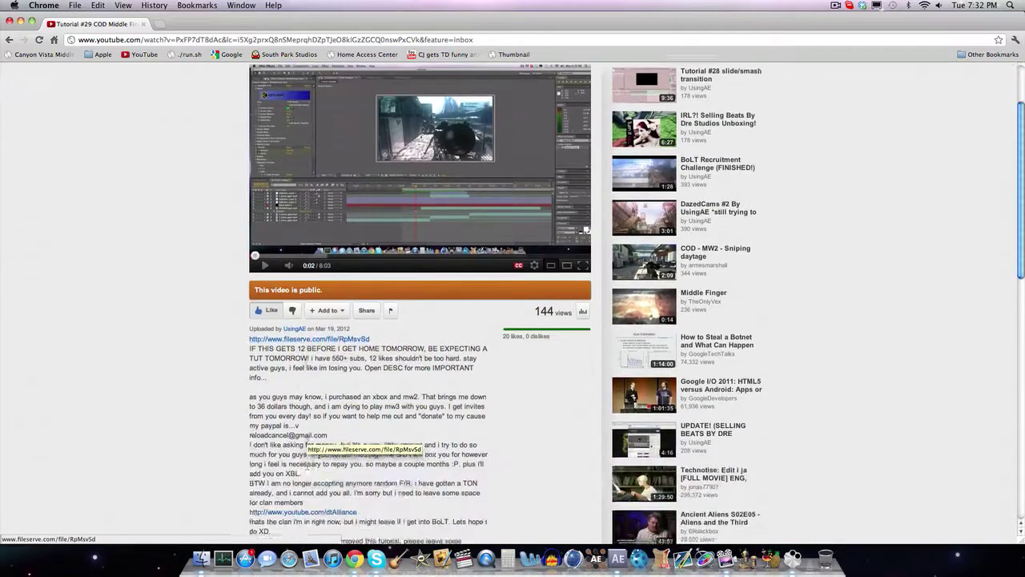
{"action": "scroll", "coordinate": [307, 437], "scroll_direction": "up", "scroll_amount": 3}
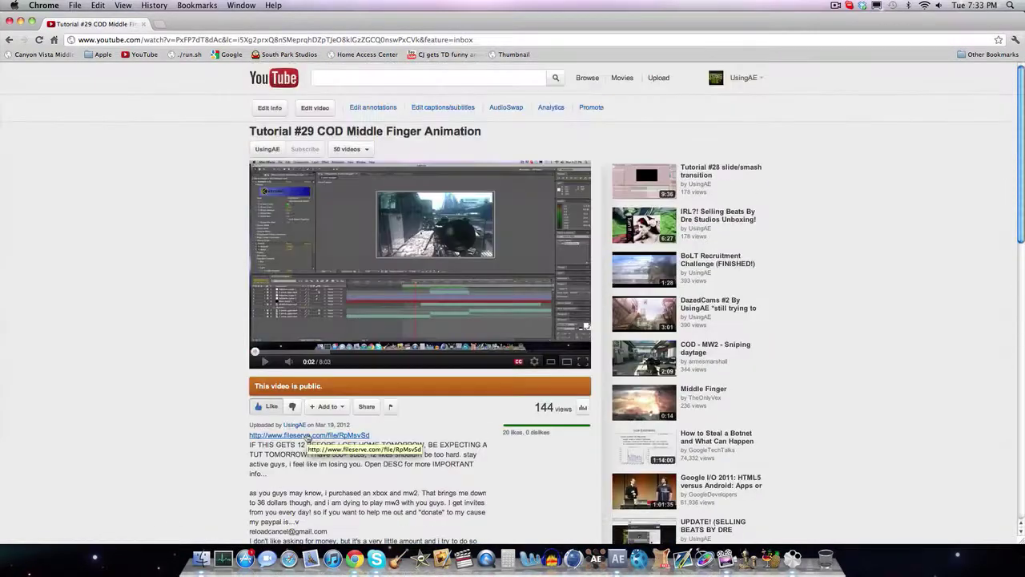
{"action": "scroll", "coordinate": [307, 436], "scroll_direction": "down", "scroll_amount": 3}
{"action": "scroll", "coordinate": [306, 437], "scroll_direction": "down", "scroll_amount": 2}
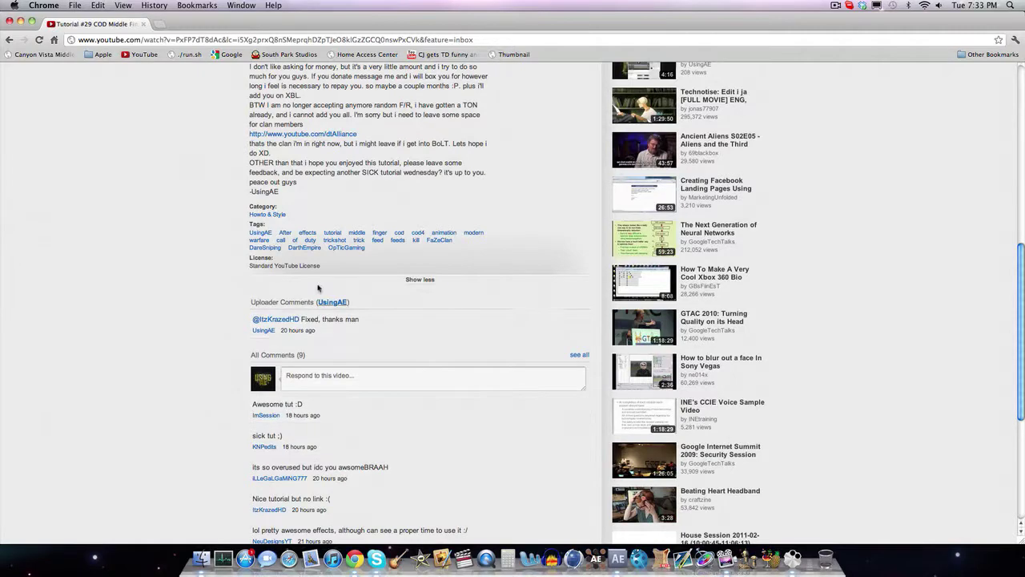
{"action": "scroll", "coordinate": [318, 287], "scroll_direction": "up", "scroll_amount": 3}
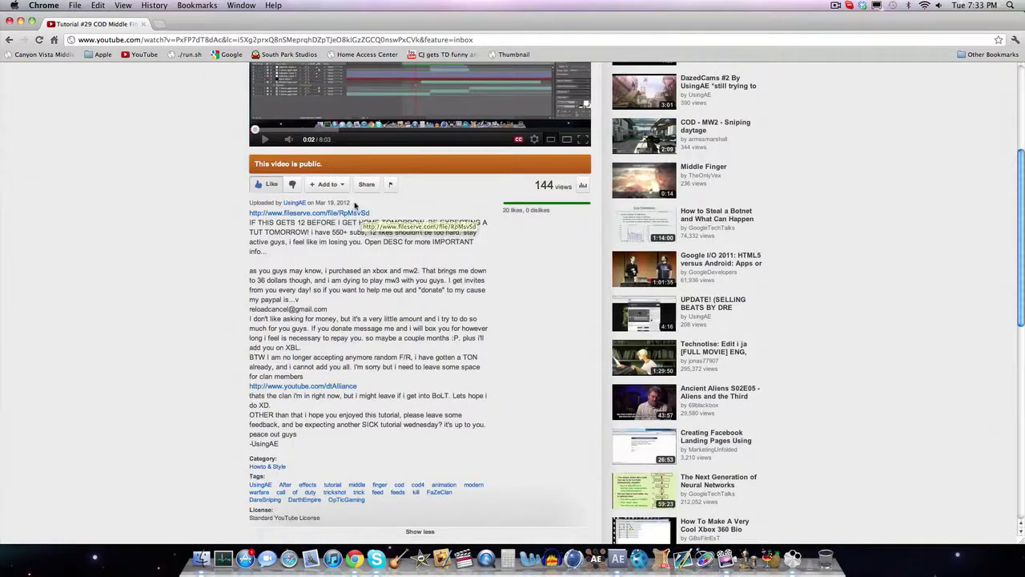
{"action": "scroll", "coordinate": [333, 223], "scroll_direction": "up", "scroll_amount": 3}
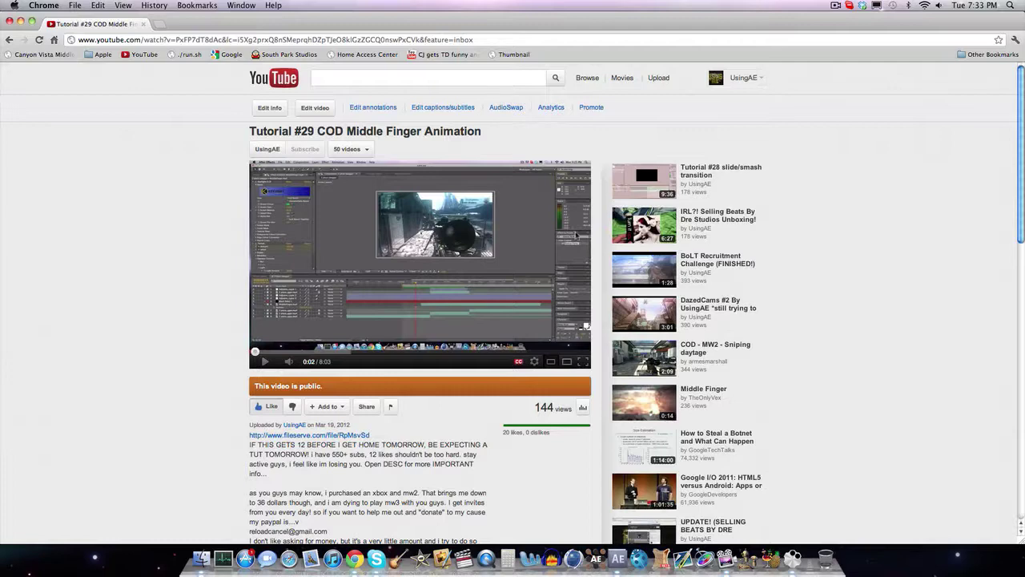
- Return to After Effects and play a RAM preview of the riot shield switch composition
{"action": "left_click", "coordinate": [620, 561]}
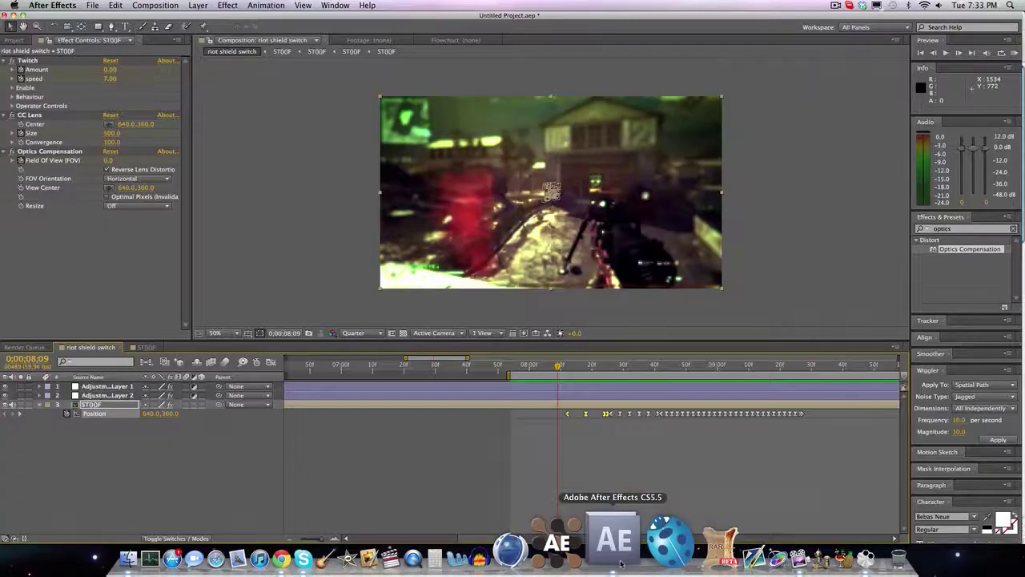
{"action": "left_click", "coordinate": [349, 545]}
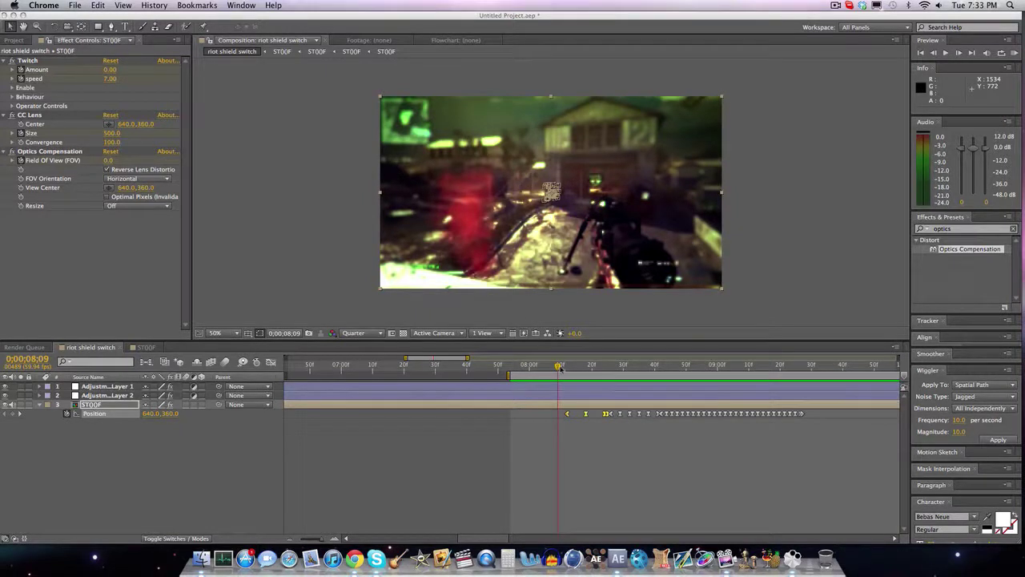
{"action": "left_click", "coordinate": [558, 366]}
{"action": "left_click_drag", "start_coordinate": [560, 366], "coordinate": [619, 365]}
{"action": "left_click", "coordinate": [1015, 53]}
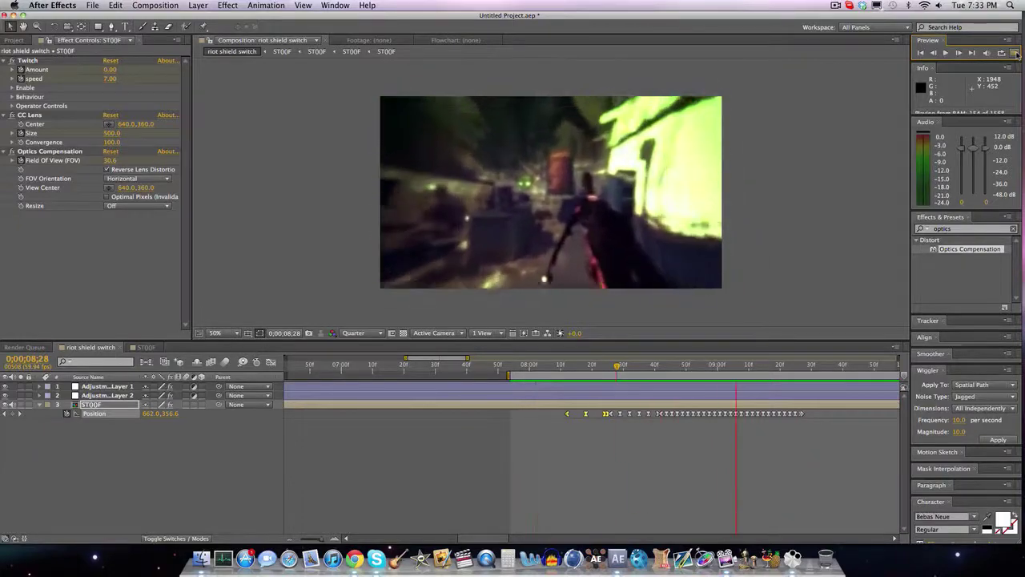
{"action": "left_click", "coordinate": [1016, 53]}
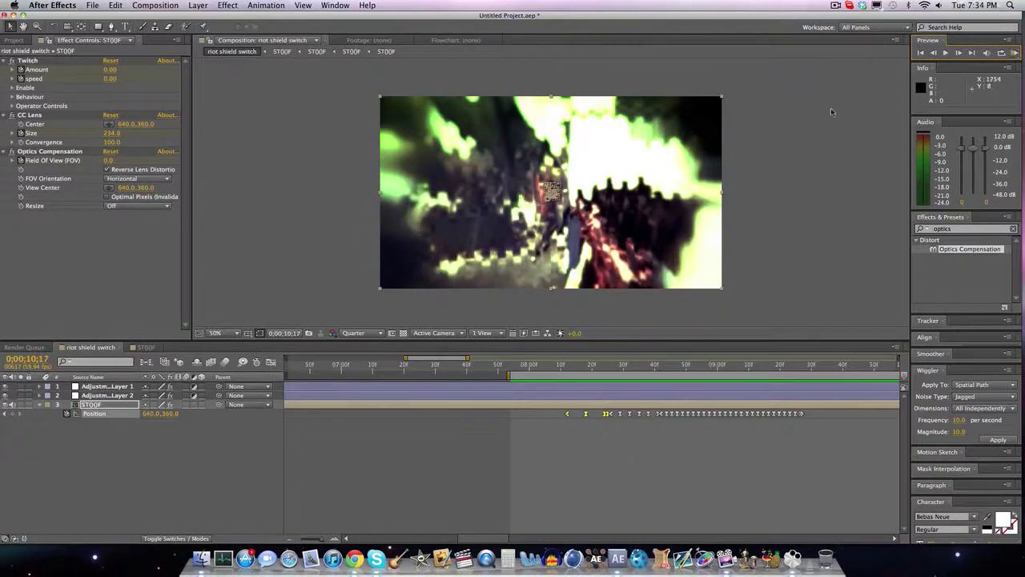
- Scrub through the rest of the transition up to 0;00;10;39
{"action": "left_click_drag", "start_coordinate": [707, 365], "coordinate": [884, 366]}
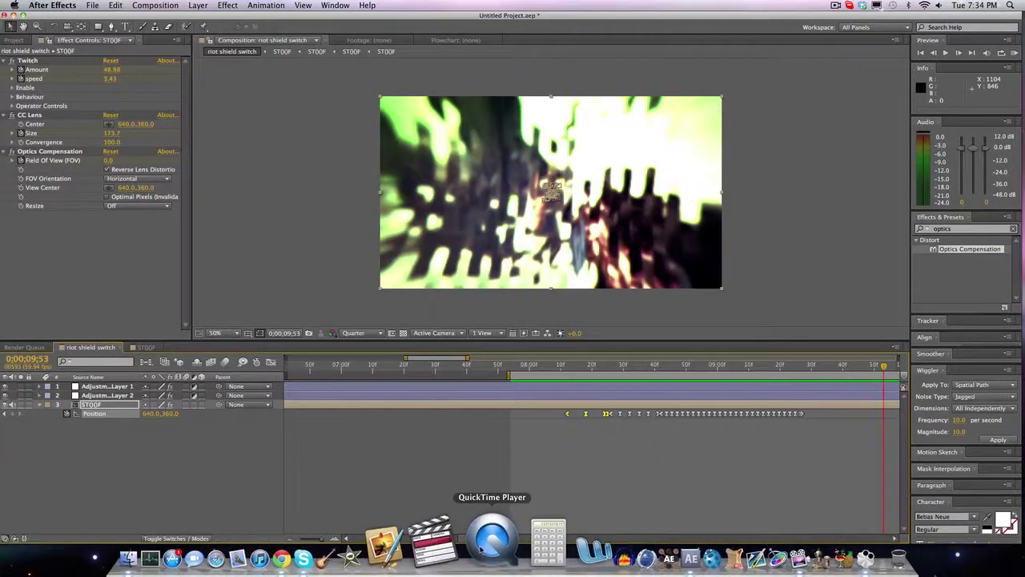
{"action": "scroll", "coordinate": [583, 432], "scroll_direction": "right", "scroll_amount": 10}
{"action": "left_click_drag", "start_coordinate": [544, 366], "coordinate": [634, 362]}
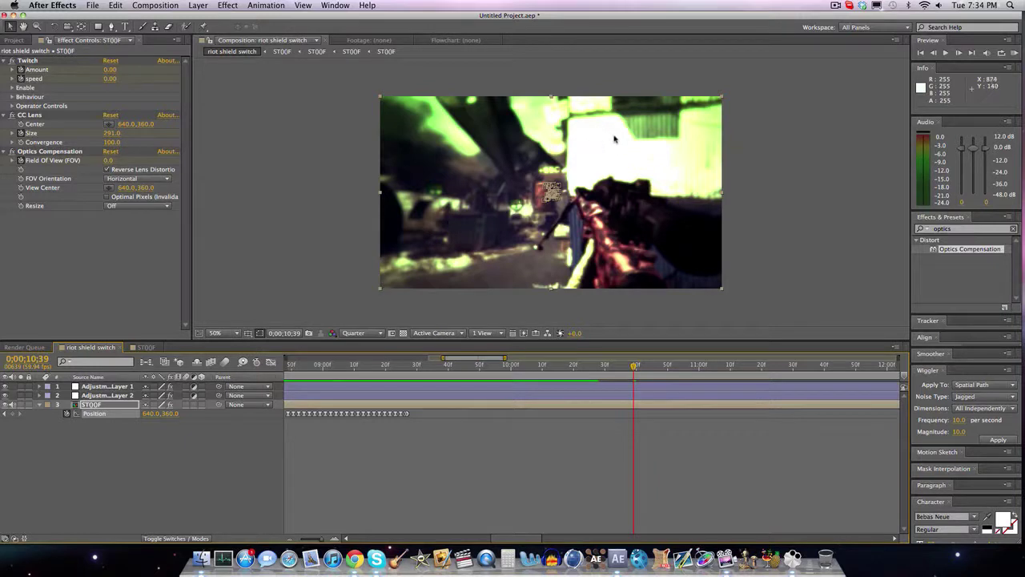
- Open the Looks effect of Adjustment Layer 1 in the Magic Bullet Looks editor
{"action": "left_click", "coordinate": [94, 396]}
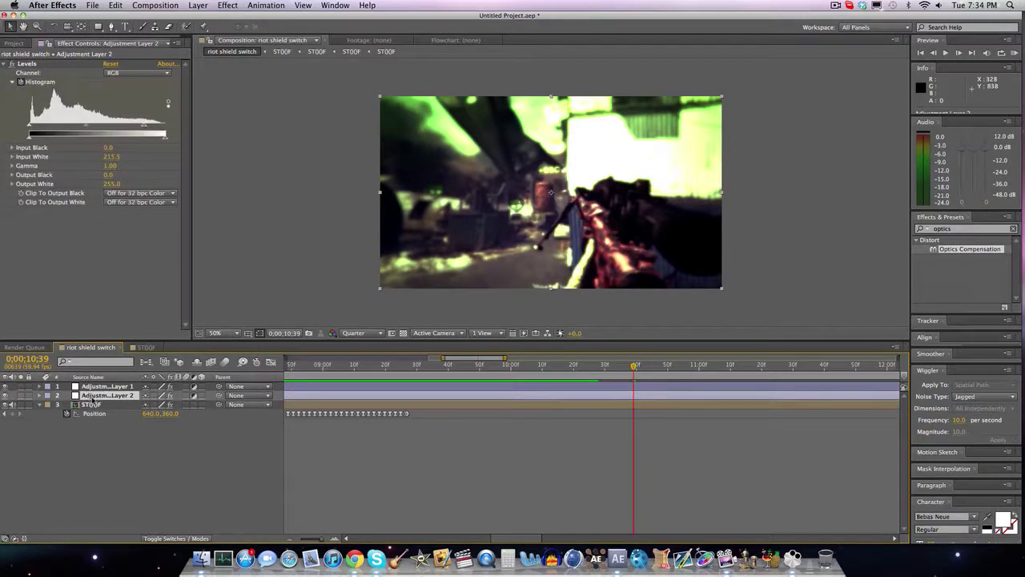
{"action": "left_click", "coordinate": [96, 387]}
{"action": "left_click_drag", "start_coordinate": [192, 237], "coordinate": [226, 233]}
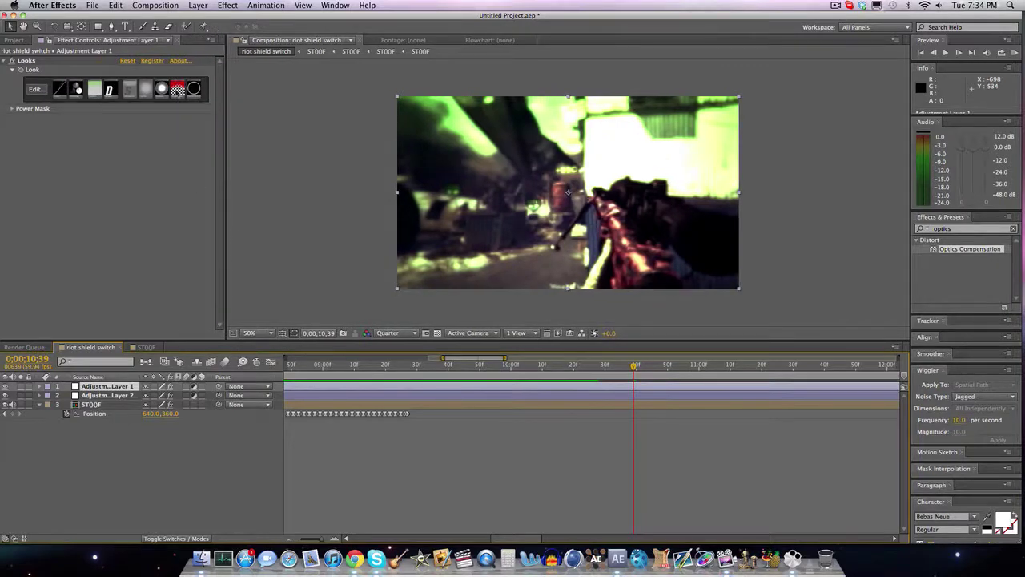
{"action": "left_click", "coordinate": [92, 5]}
{"action": "left_click", "coordinate": [36, 92]}
{"action": "left_click", "coordinate": [34, 92]}
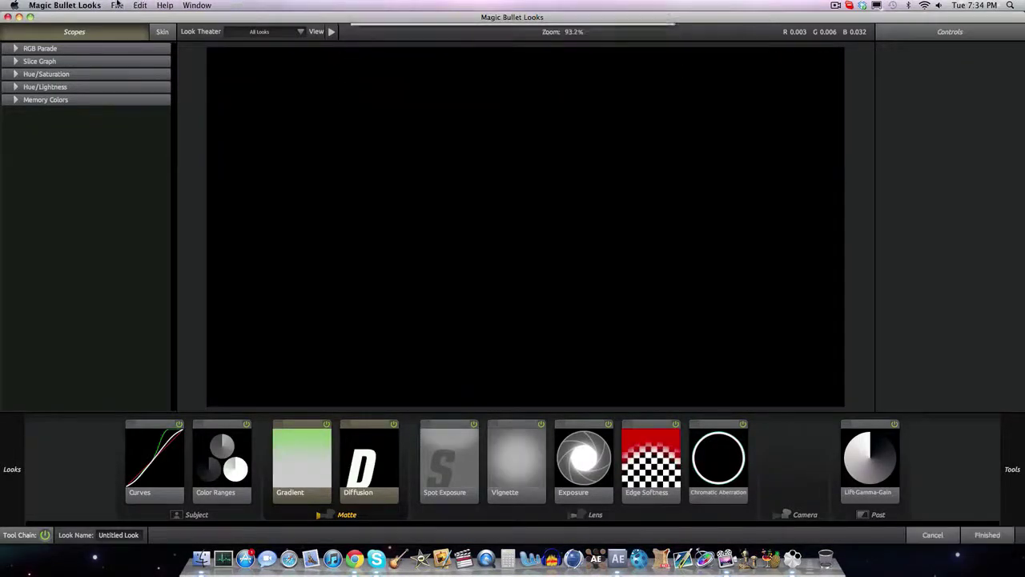
- Export the current look to the Desktop under the name LilGreensexy
{"action": "left_click", "coordinate": [116, 5]}
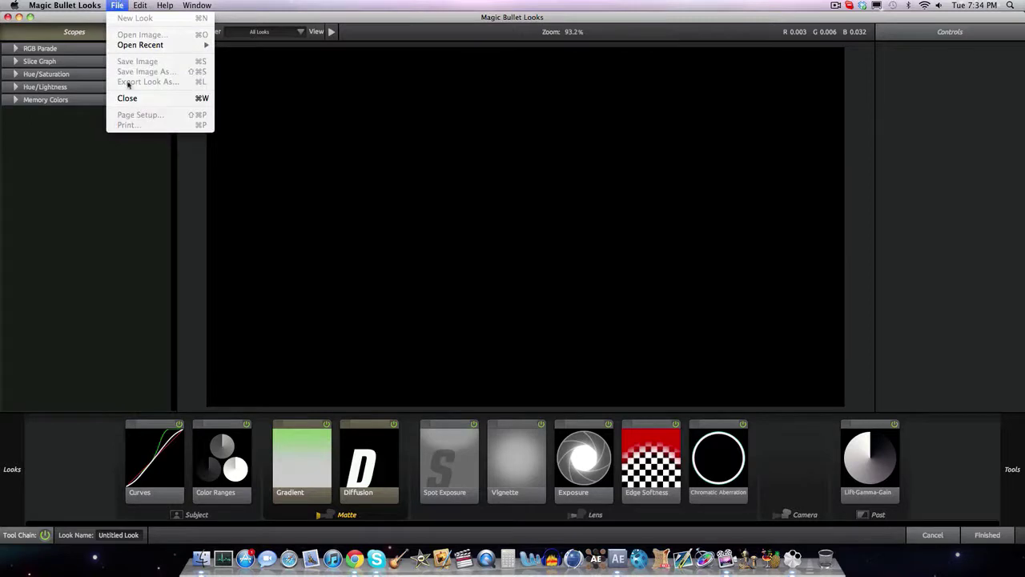
{"action": "left_click", "coordinate": [70, 149]}
{"action": "left_click", "coordinate": [239, 473]}
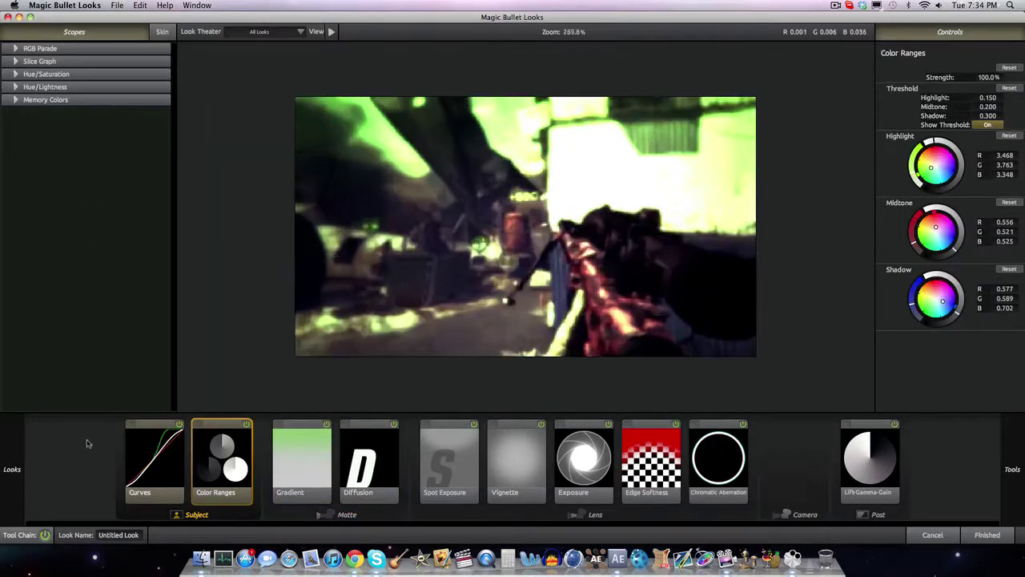
{"action": "left_click", "coordinate": [125, 5]}
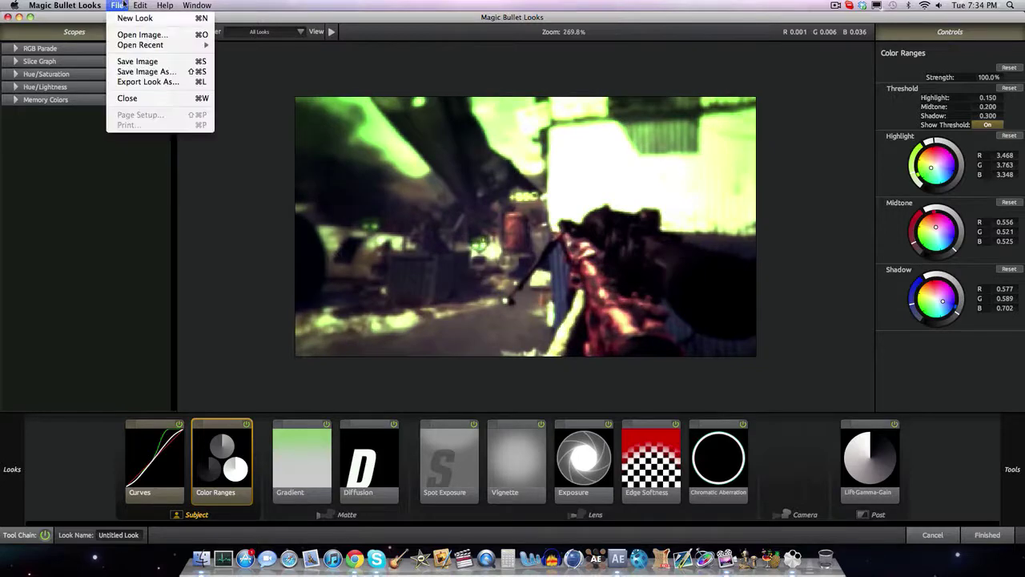
{"action": "left_click", "coordinate": [148, 82]}
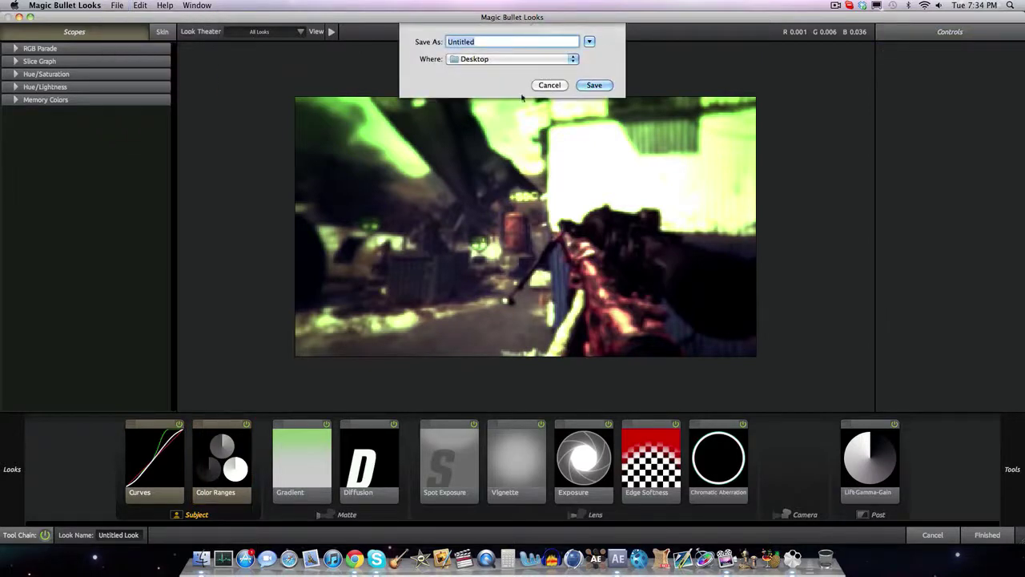
{"action": "type", "text": "SEx"}
{"action": "key", "text": "BackSpace"}
{"action": "key", "text": "BackSpace"}
{"action": "type", "text": "e"}
{"action": "key", "text": "BackSpace"}
{"action": "key", "text": "BackSpace"}
{"action": "type", "text": "LilGreenLook"}
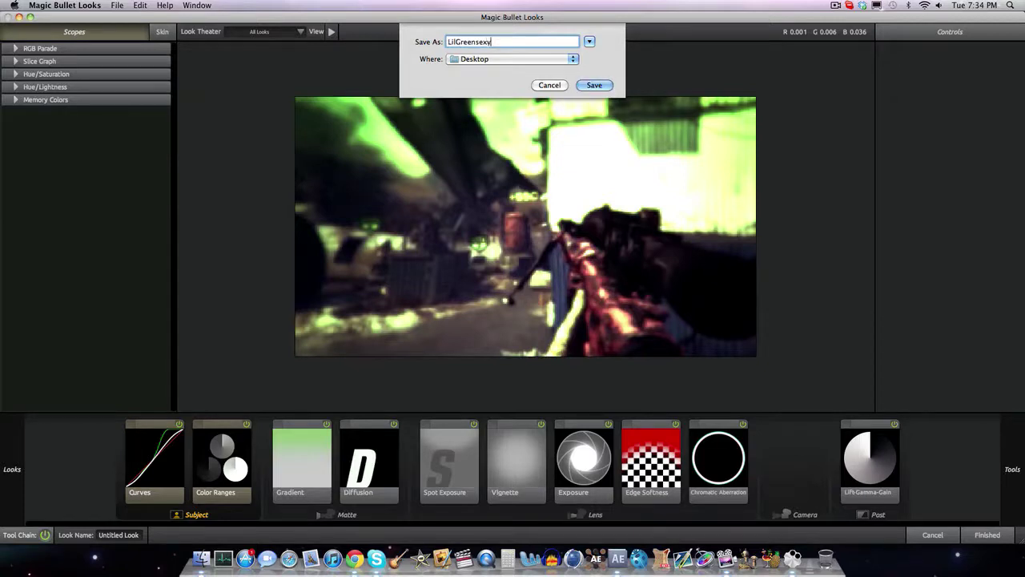
{"action": "key", "text": "Return"}
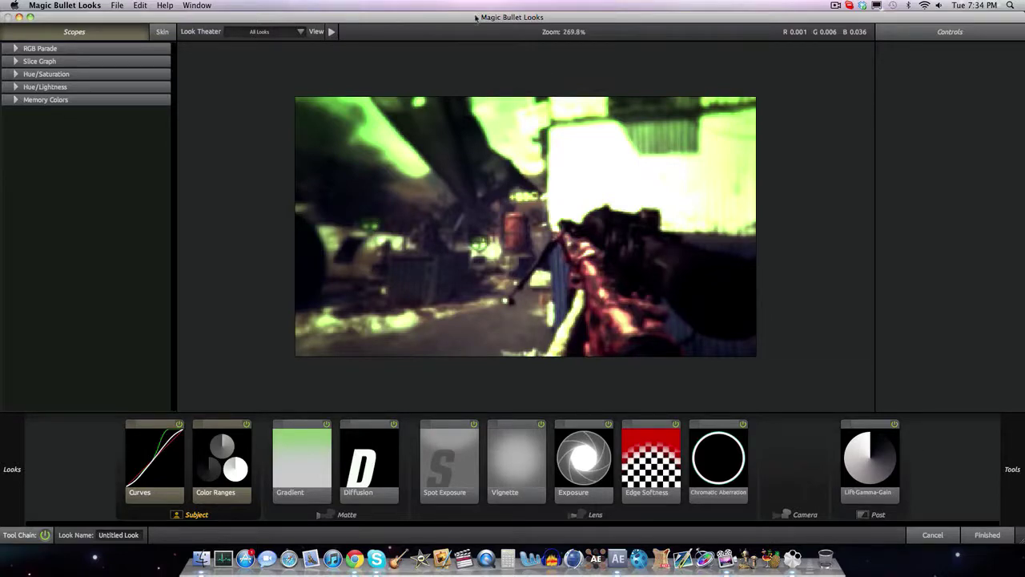
- Move the Magic Bullet Looks window aside, return to After Effects and delete Adjustment Layer 1
{"action": "left_click_drag", "start_coordinate": [476, 18], "coordinate": [457, 197]}
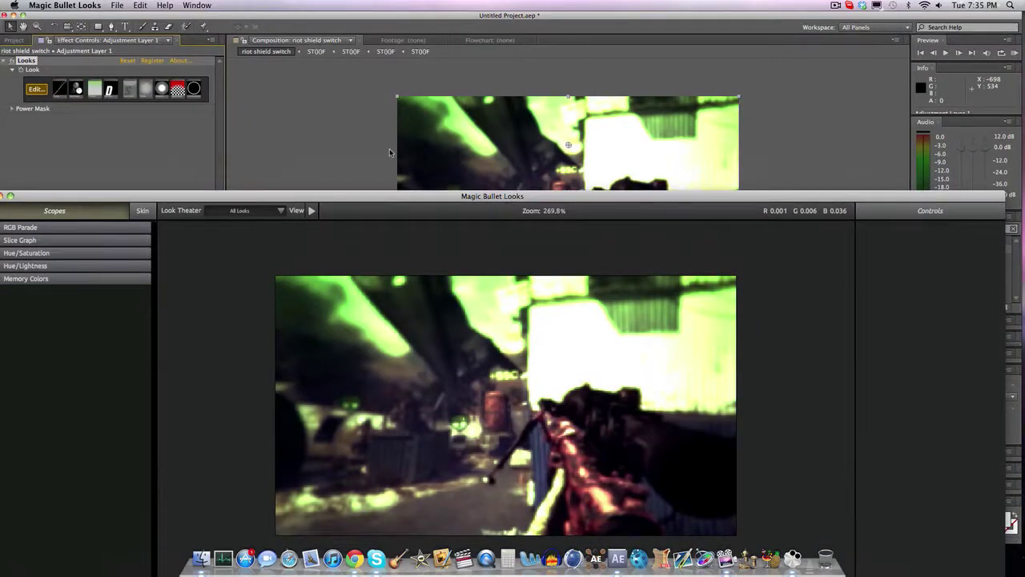
{"action": "left_click", "coordinate": [389, 149]}
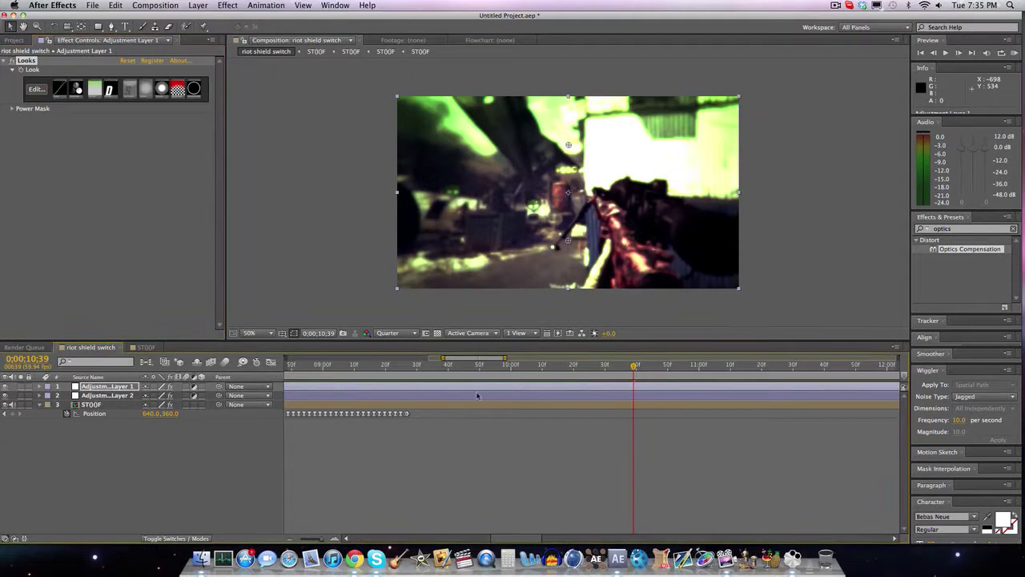
{"action": "key", "text": "Delete"}
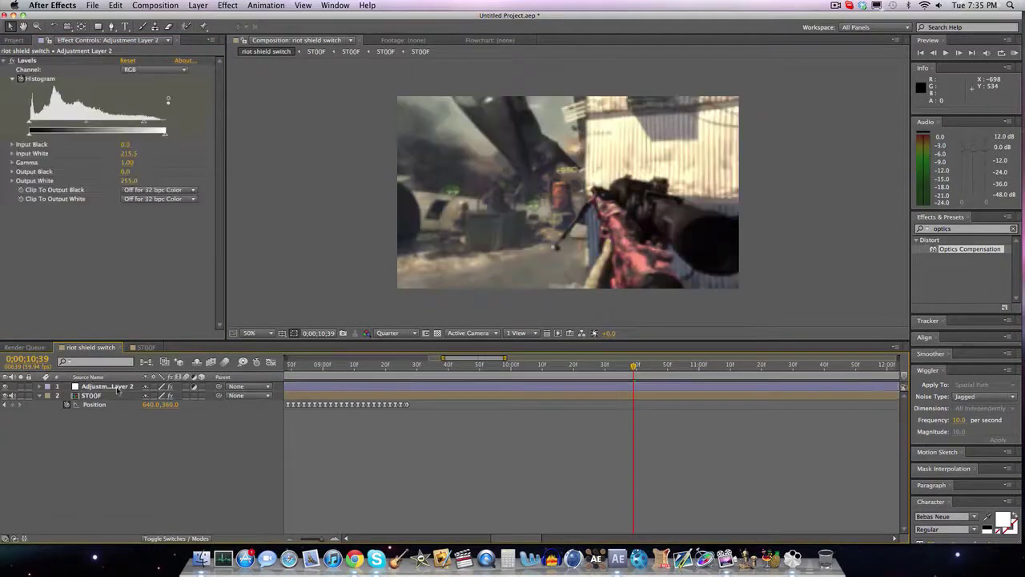
- Move the current time to 0;00;09;39 and collapse the STOOF layer's properties
{"action": "left_click", "coordinate": [118, 389]}
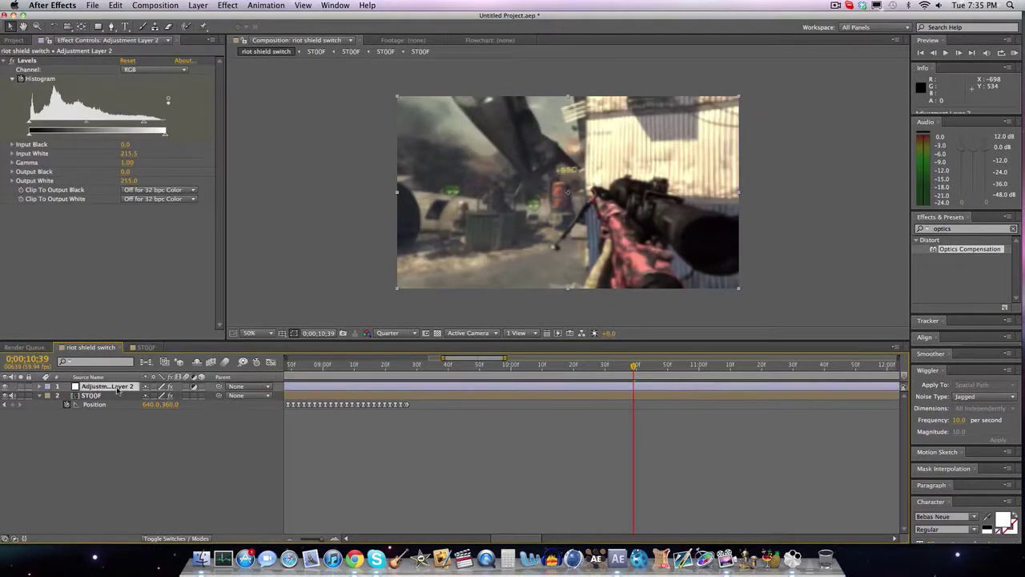
{"action": "left_click_drag", "start_coordinate": [539, 364], "coordinate": [507, 365]}
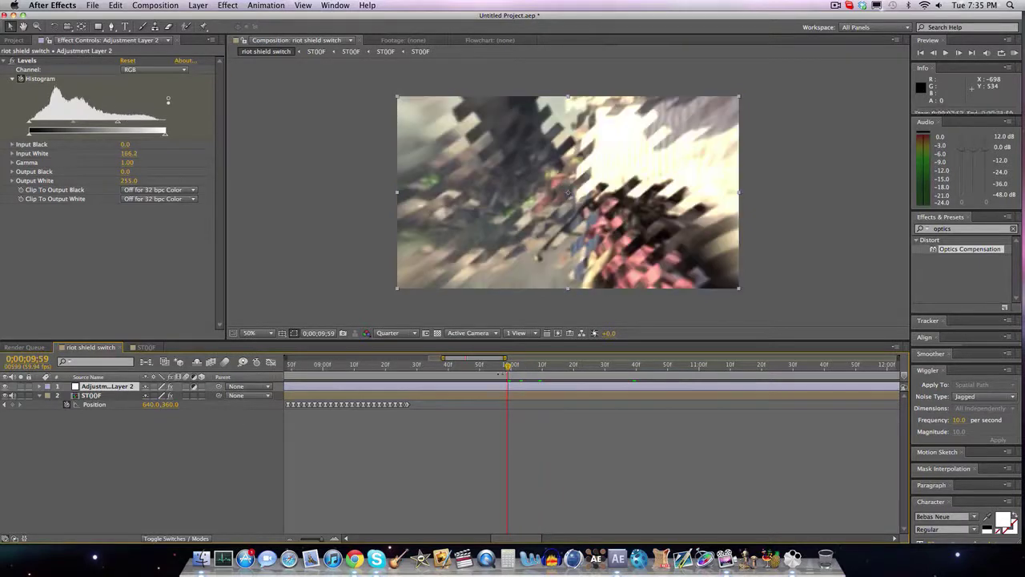
{"action": "left_click_drag", "start_coordinate": [504, 366], "coordinate": [445, 366]}
{"action": "left_click", "coordinate": [40, 396]}
{"action": "left_click", "coordinate": [40, 396]}
{"action": "left_click", "coordinate": [40, 396]}
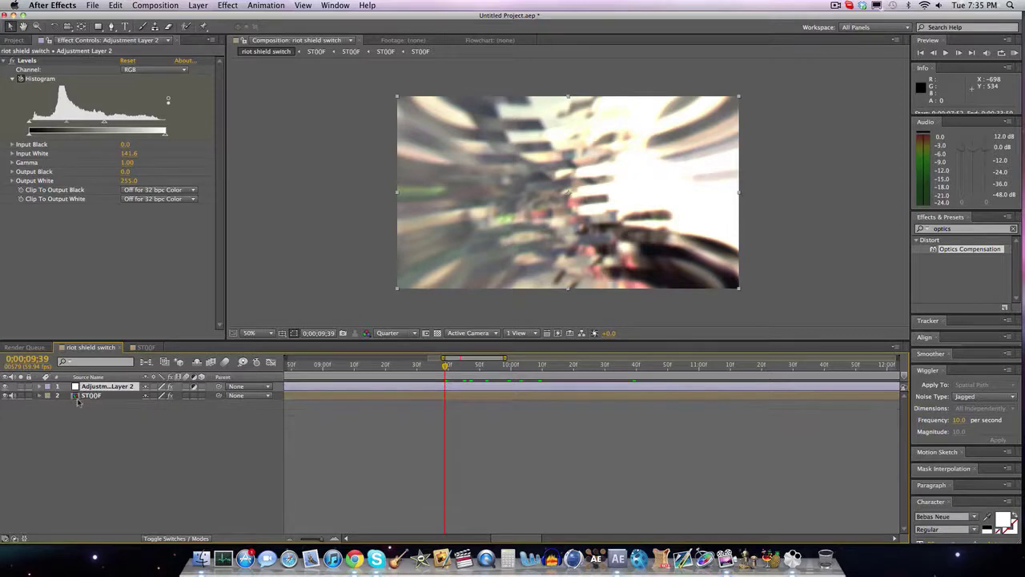
- Open the nested STOOF composition, inspect both layers' keyframed properties, and disable Turbulent Displace and Wave Warp on layer 1
{"action": "double_click", "coordinate": [78, 397]}
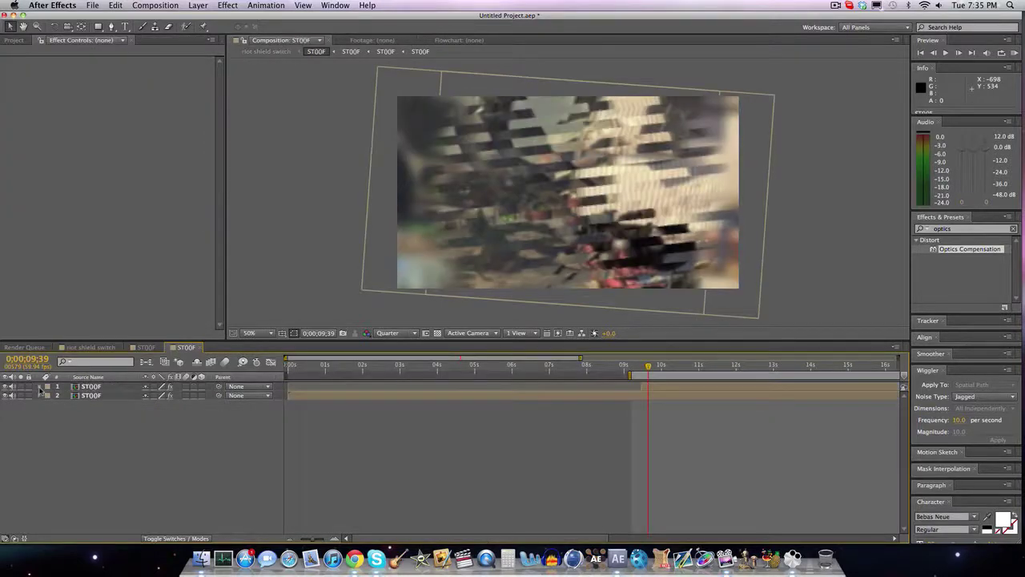
{"action": "key", "text": "u"}
{"action": "left_click", "coordinate": [94, 387]}
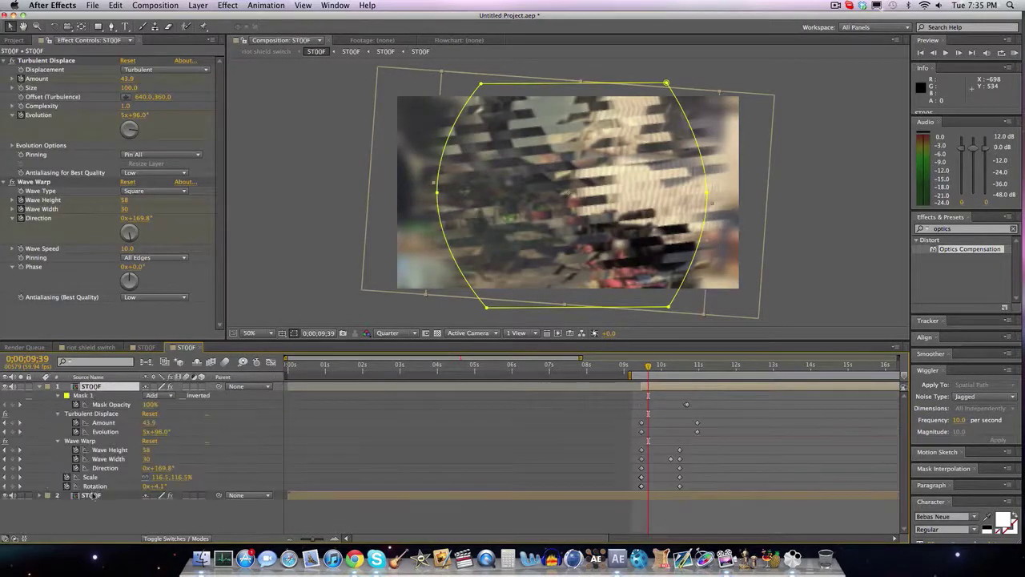
{"action": "left_click", "coordinate": [94, 495]}
{"action": "key", "text": "u"}
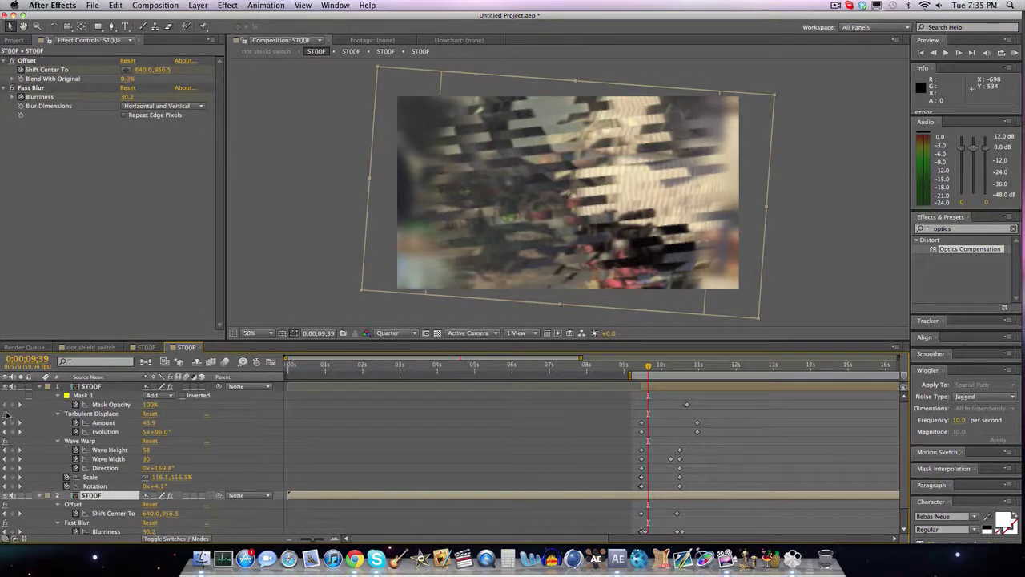
{"action": "scroll", "coordinate": [7, 446], "scroll_direction": "down", "scroll_amount": 2}
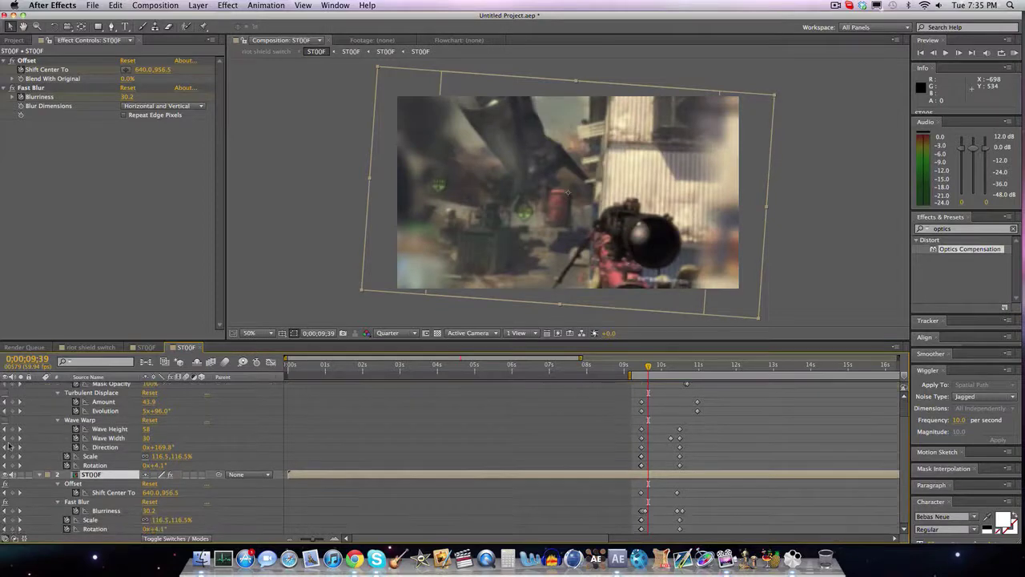
{"action": "left_click", "coordinate": [44, 474]}
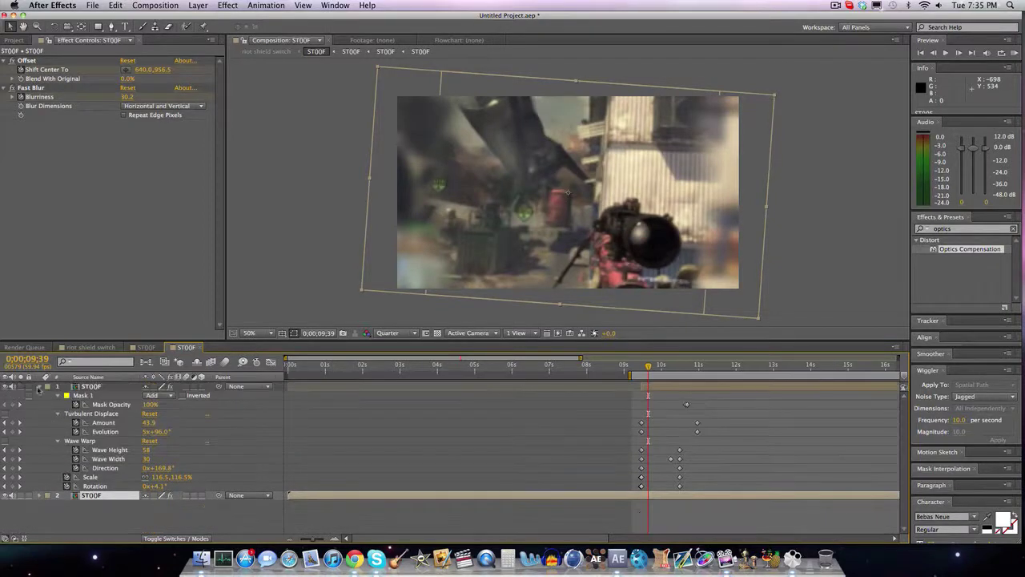
{"action": "left_click", "coordinate": [40, 390]}
- Disable Twitch, CC Lens and Optics Compensation on the STOOF layer of the riot shield switch composition and collapse its properties
{"action": "left_click", "coordinate": [141, 348]}
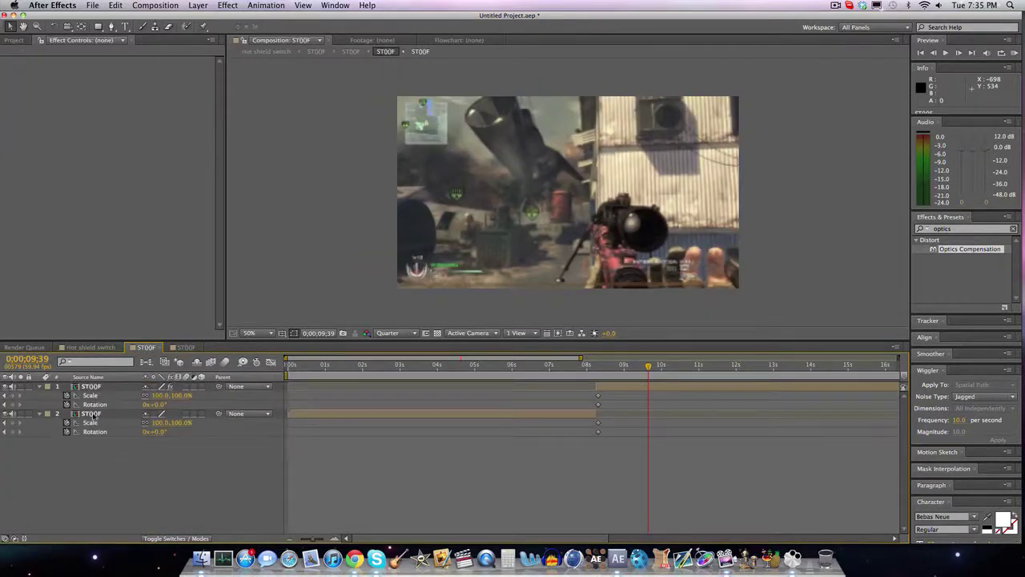
{"action": "left_click", "coordinate": [90, 347]}
{"action": "key", "text": "u"}
{"action": "left_click", "coordinate": [6, 404]}
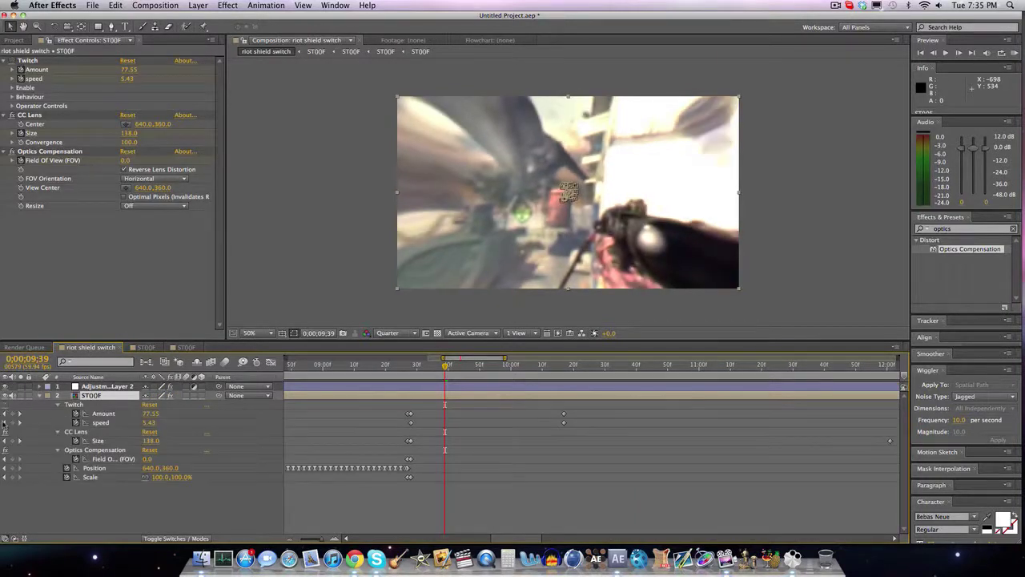
{"action": "left_click", "coordinate": [5, 432]}
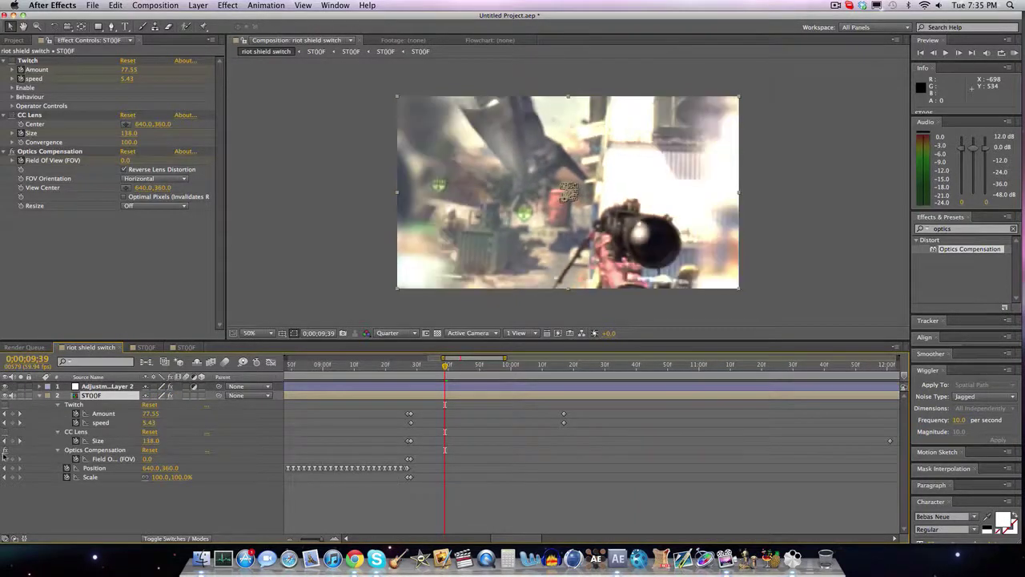
{"action": "left_click", "coordinate": [37, 397]}
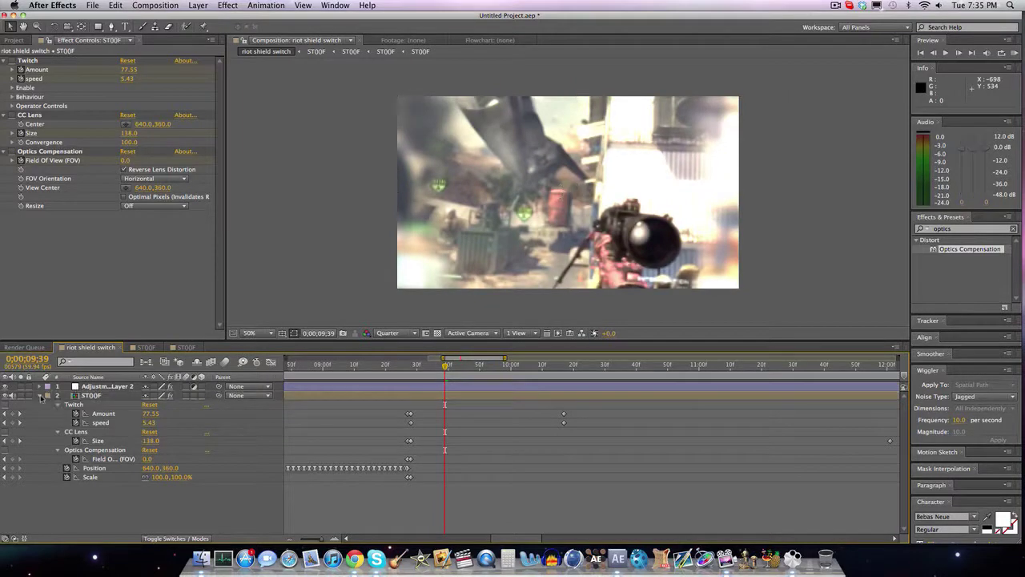
{"action": "left_click", "coordinate": [41, 396]}
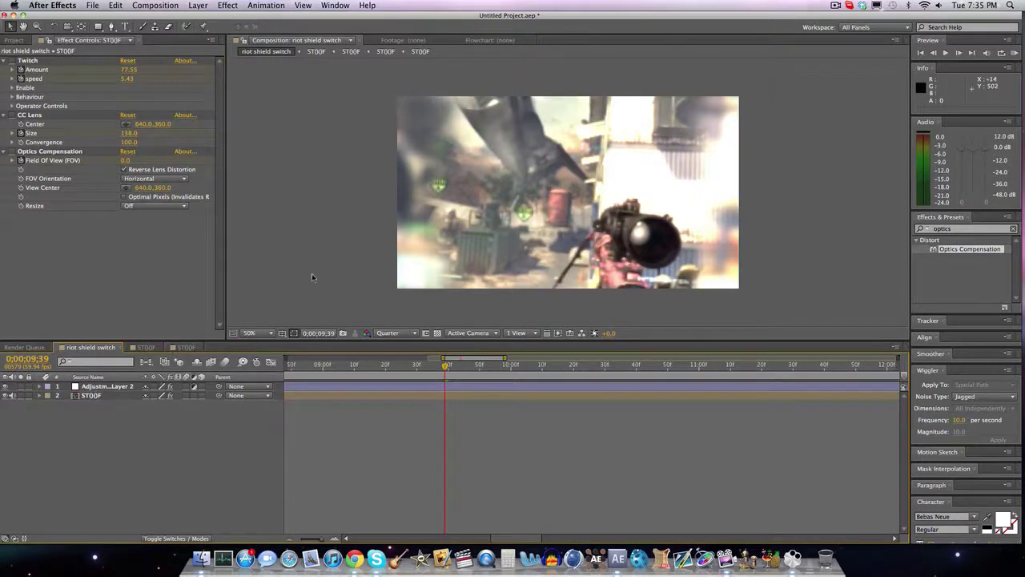
- Inspect the keyframed properties in the nested STOOF compositions and disable Fast Blur and Offset on layer 2 of the innermost one opened
{"action": "left_click", "coordinate": [146, 348]}
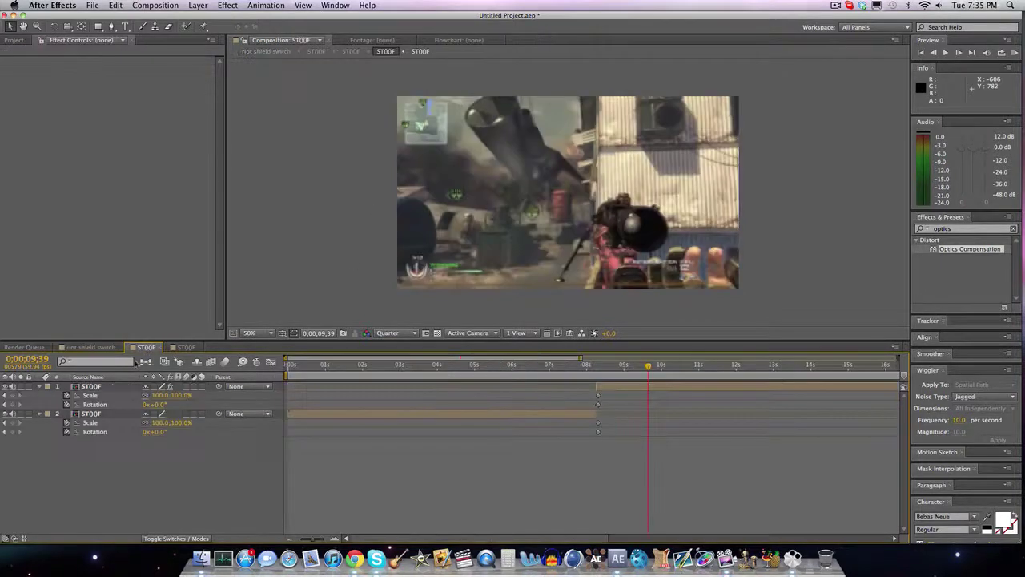
{"action": "left_click", "coordinate": [100, 387]}
{"action": "left_click", "coordinate": [94, 431]}
{"action": "key", "text": "u"}
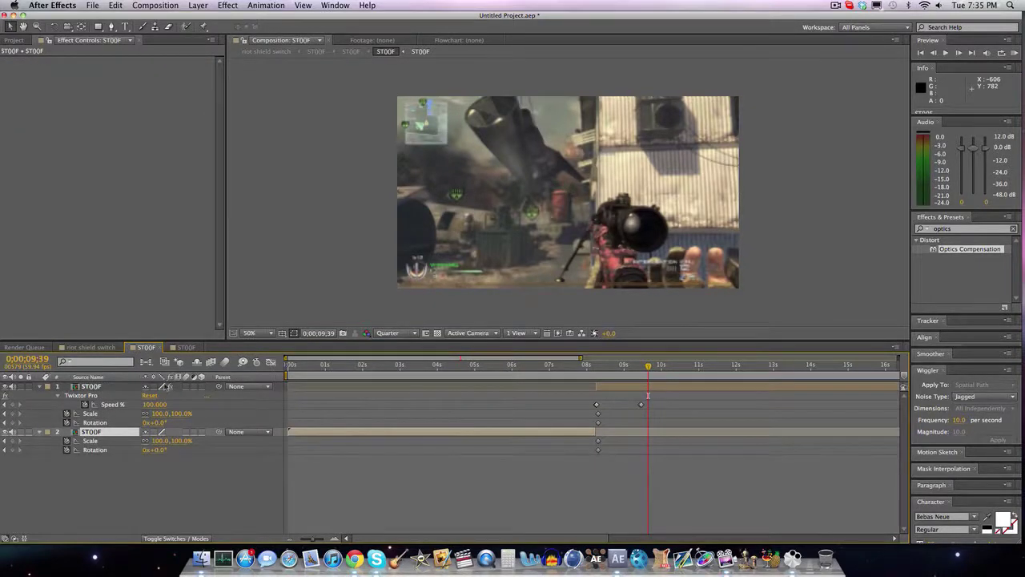
{"action": "left_click", "coordinate": [184, 347]}
{"action": "key", "text": "u"}
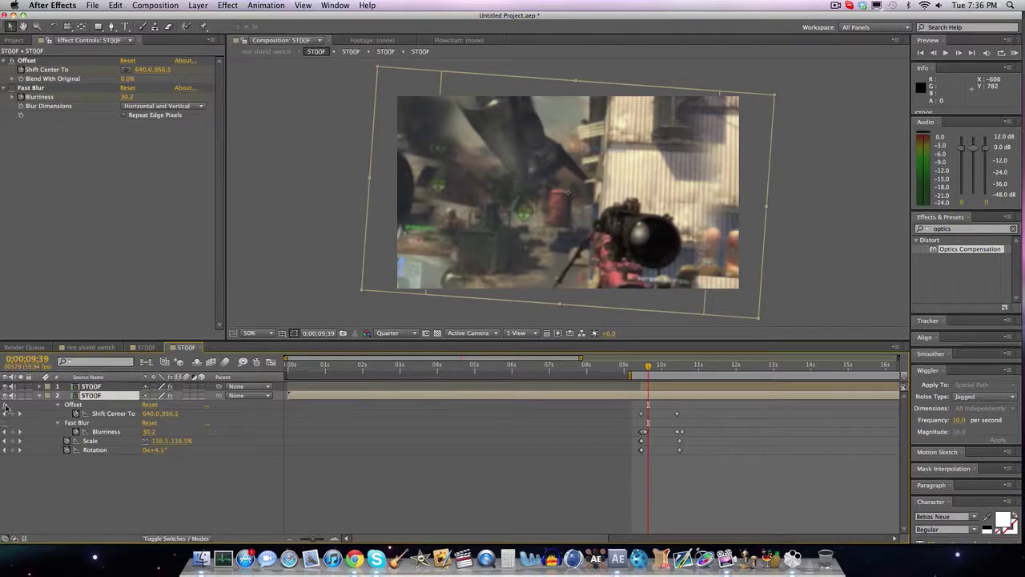
- Return to the riot shield switch composition and move the current time to 0;00;09;37
{"action": "left_click", "coordinate": [91, 347]}
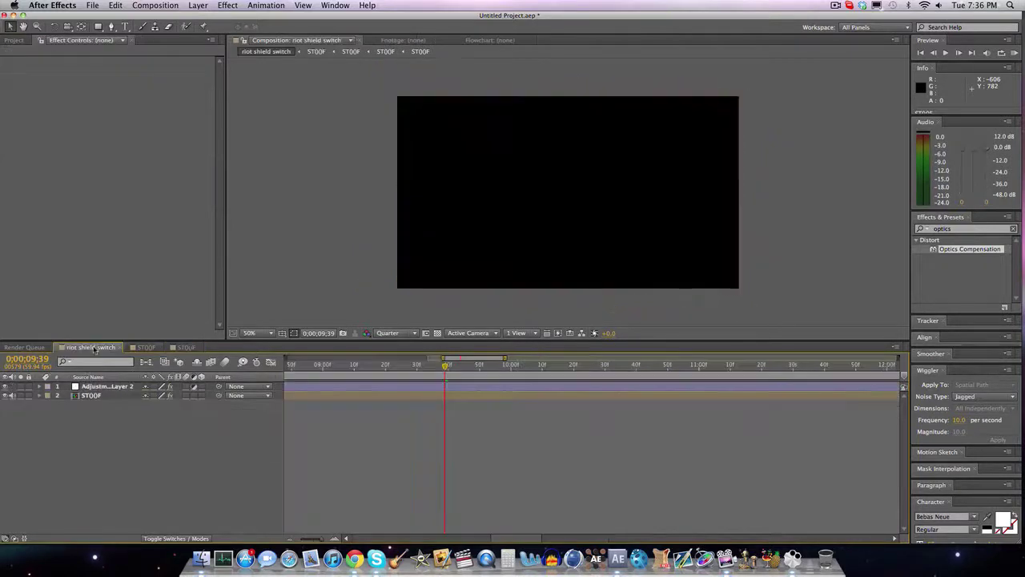
{"action": "key", "text": "Page_Up"}
{"action": "key", "text": "Page_Up"}
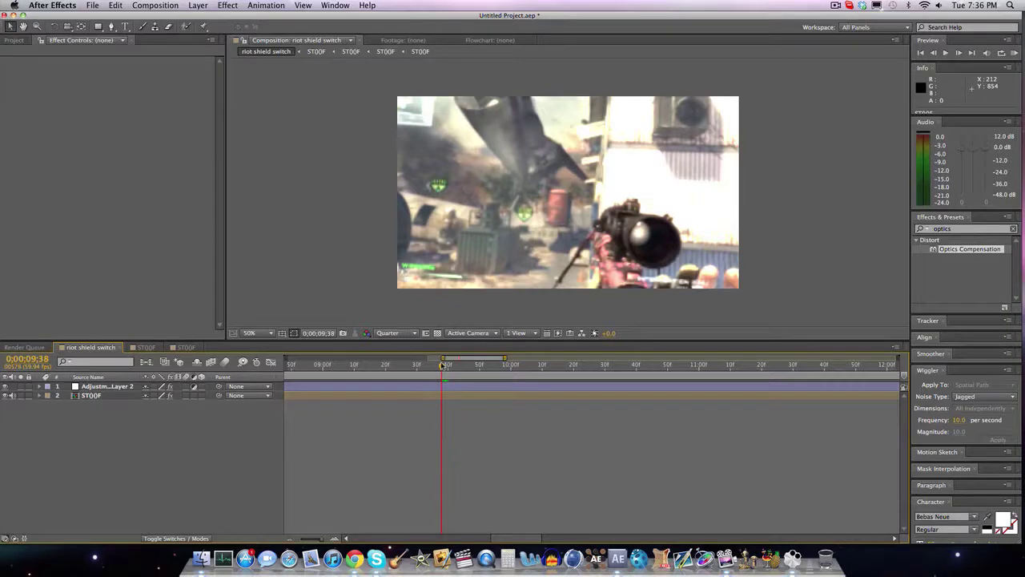
- Add a new adjustment layer to the riot shield switch composition and rename it CC
{"action": "left_click", "coordinate": [115, 6]}
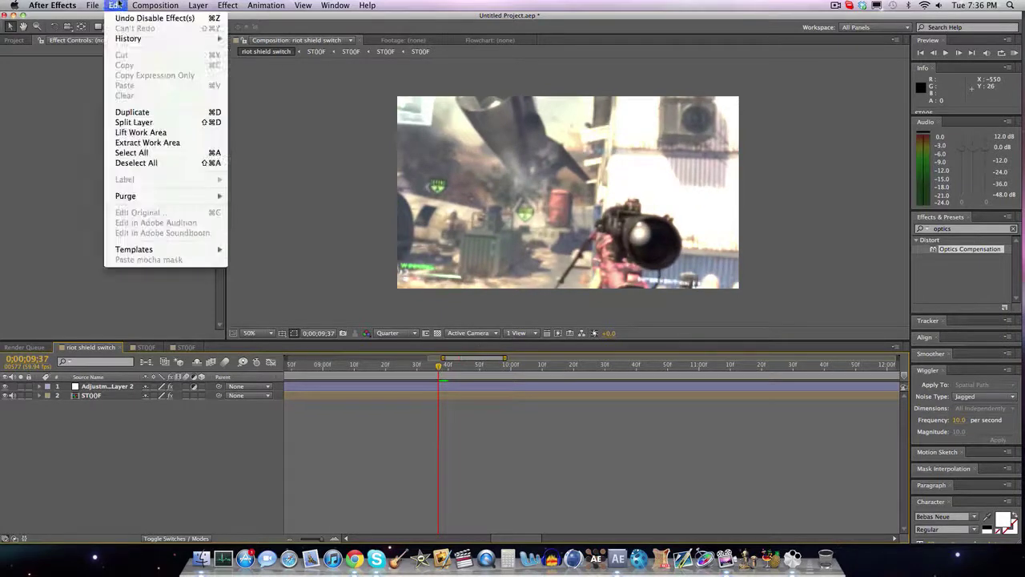
{"action": "mouse_move", "coordinate": [213, 19]}
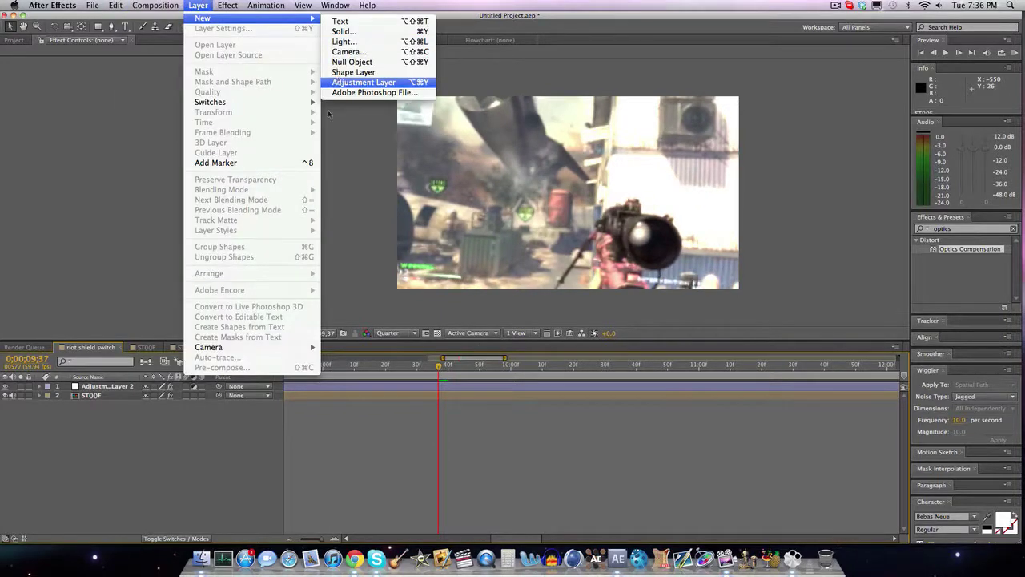
{"action": "left_click", "coordinate": [339, 83]}
{"action": "right_click", "coordinate": [116, 389]}
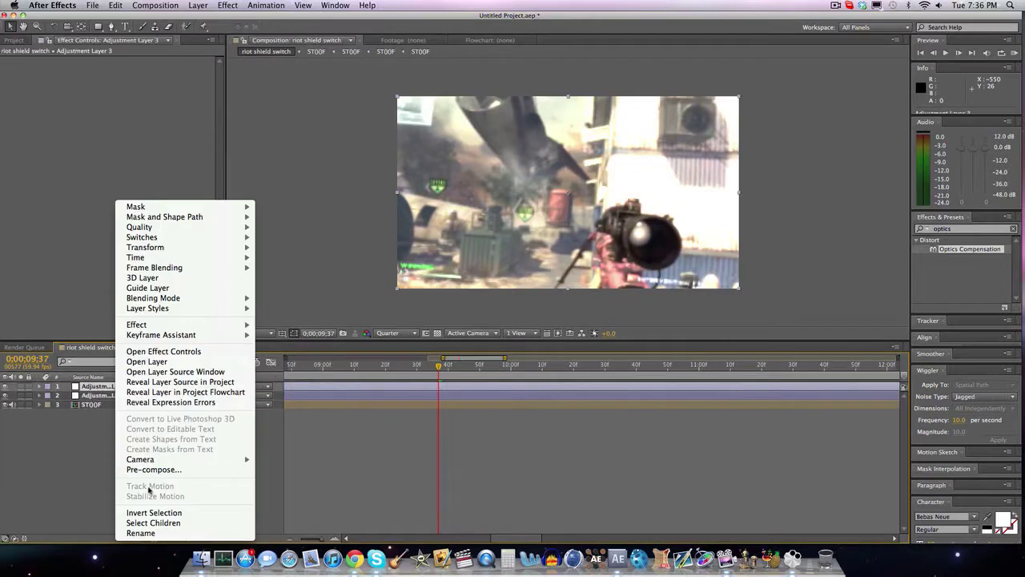
{"action": "left_click", "coordinate": [144, 535]}
{"action": "type", "text": "CC"}
{"action": "key", "text": "Return"}
- Find the Magic Bullet Looks effect, apply it to the CC layer and open its look editor
{"action": "key", "text": "super+7"}
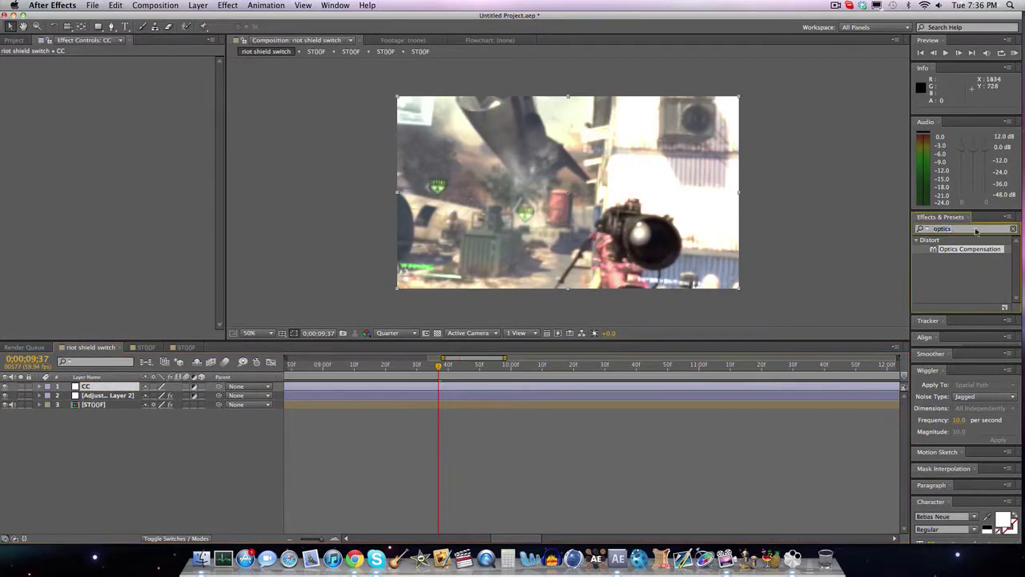
{"action": "type", "text": "looks"}
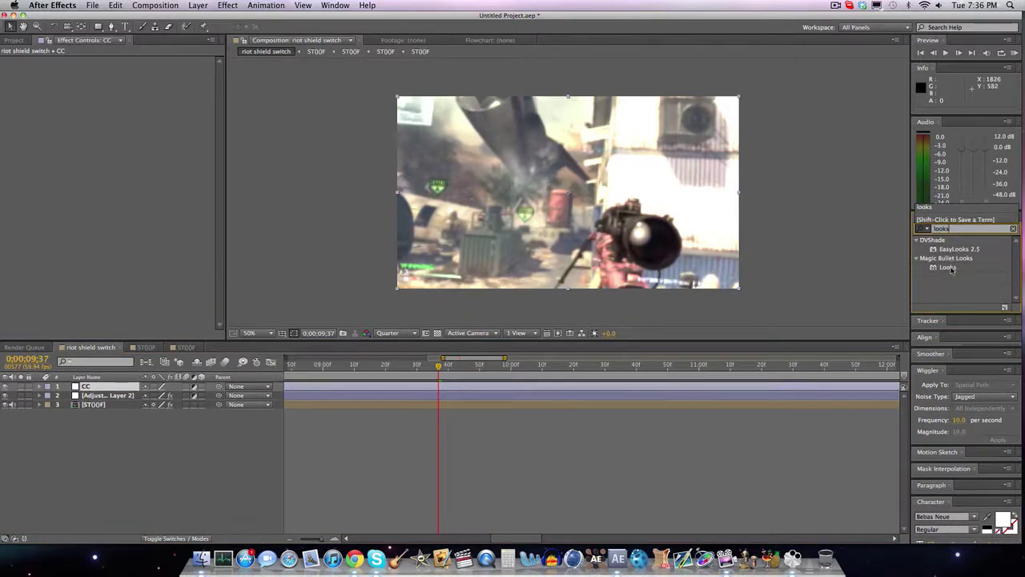
{"action": "left_click_drag", "start_coordinate": [952, 269], "coordinate": [687, 387]}
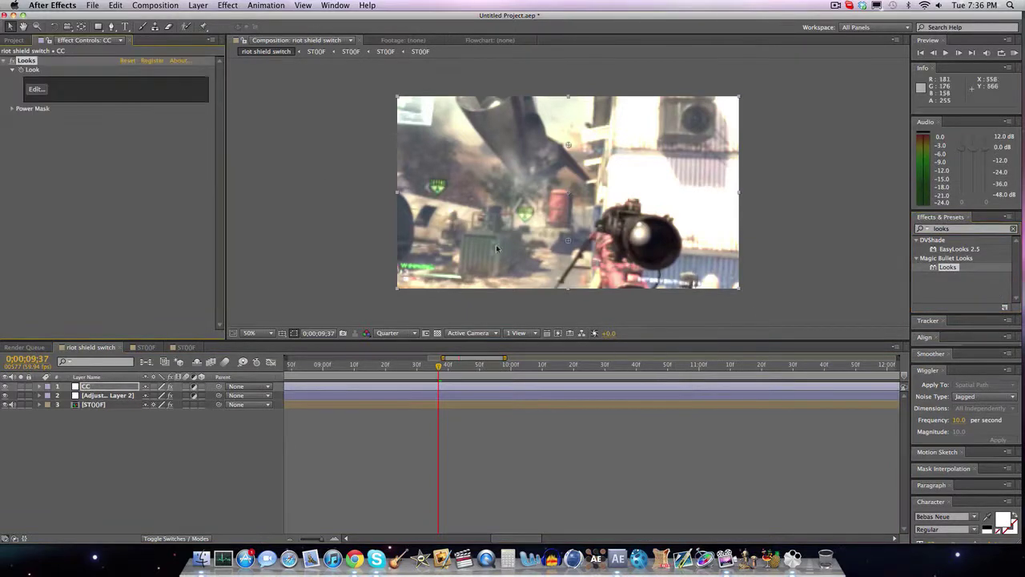
{"action": "left_click", "coordinate": [41, 92]}
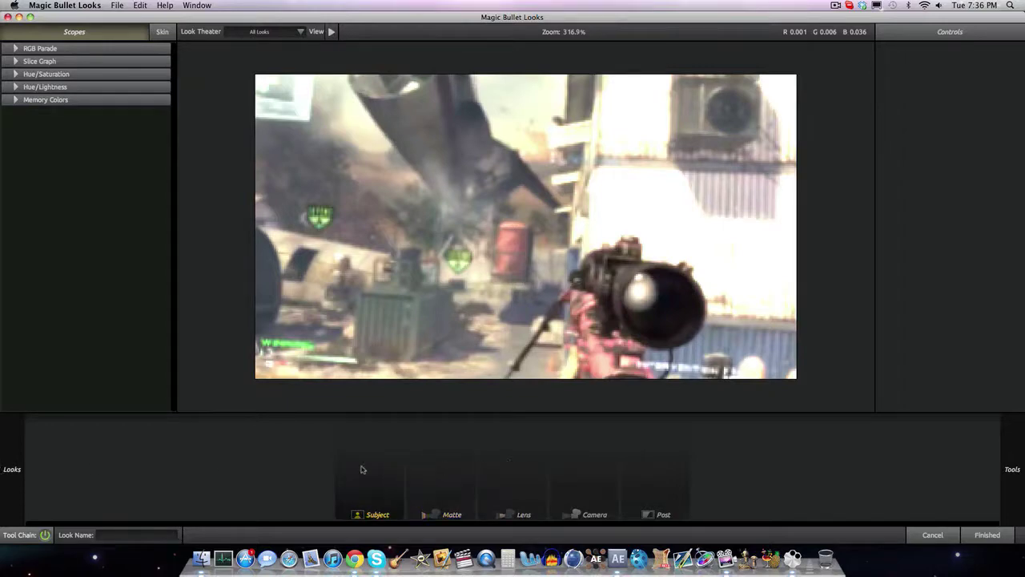
- Browse the preset looks, try JDI 25 By DKat on the frame and inspect its Lift-Gamma-Gain tool
{"action": "mouse_move", "coordinate": [3, 427]}
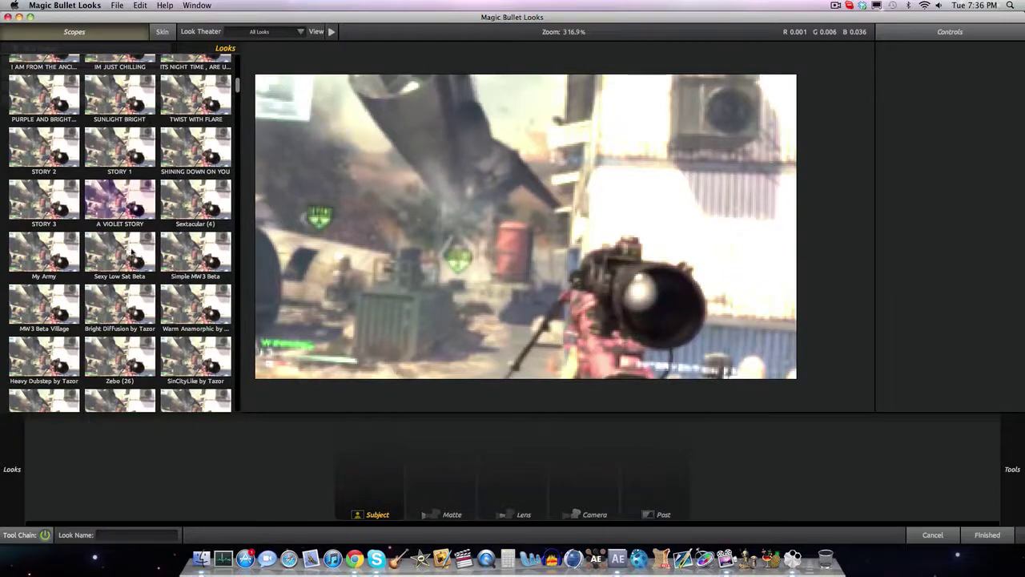
{"action": "scroll", "coordinate": [214, 72], "scroll_direction": "down", "scroll_amount": 2}
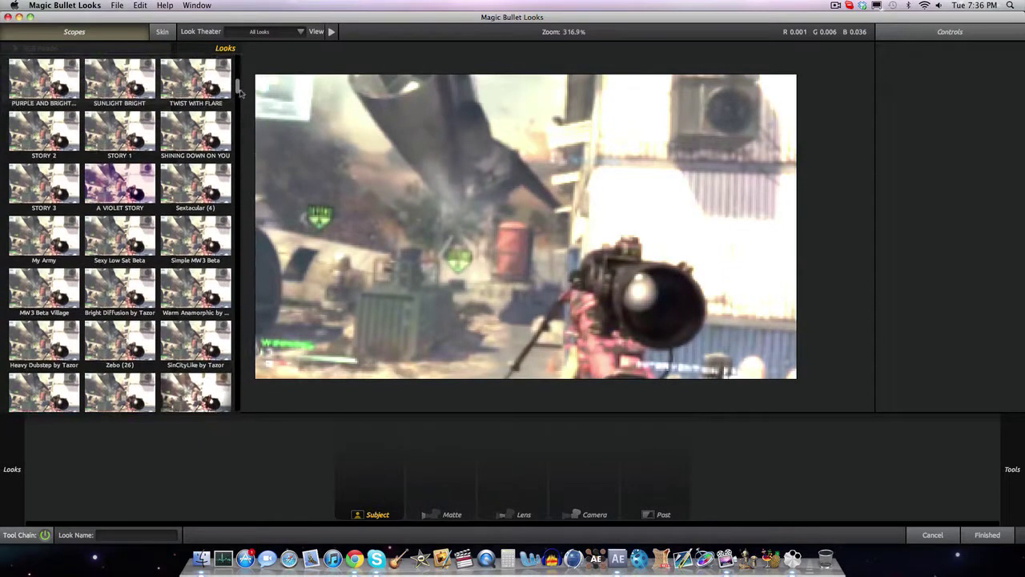
{"action": "mouse_move", "coordinate": [238, 85]}
{"action": "left_mouse_down"}
{"action": "mouse_move", "coordinate": [237, 385]}
{"action": "mouse_move", "coordinate": [236, 72]}
{"action": "mouse_move", "coordinate": [237, 94]}
{"action": "left_mouse_up"}
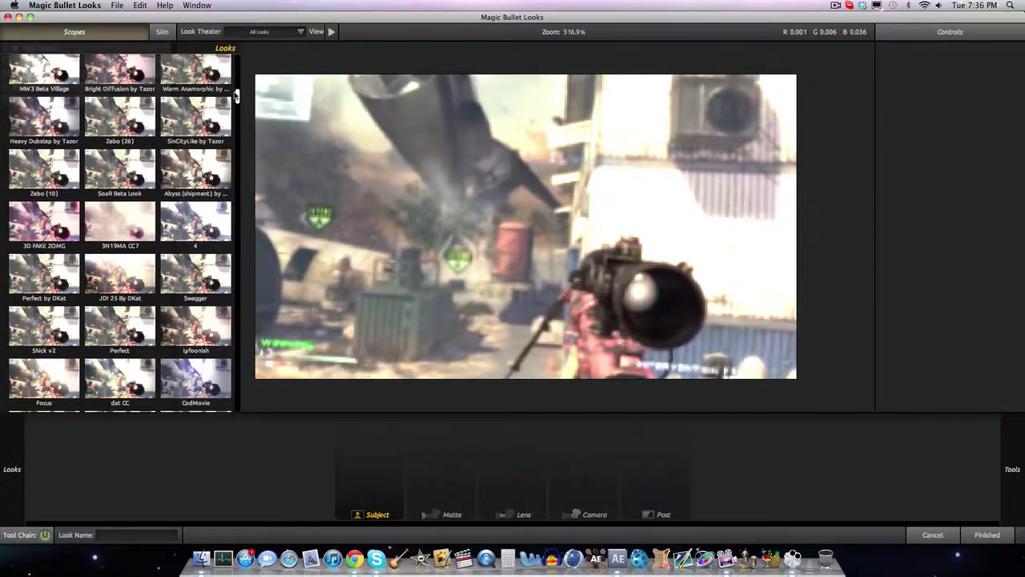
{"action": "left_click", "coordinate": [120, 278]}
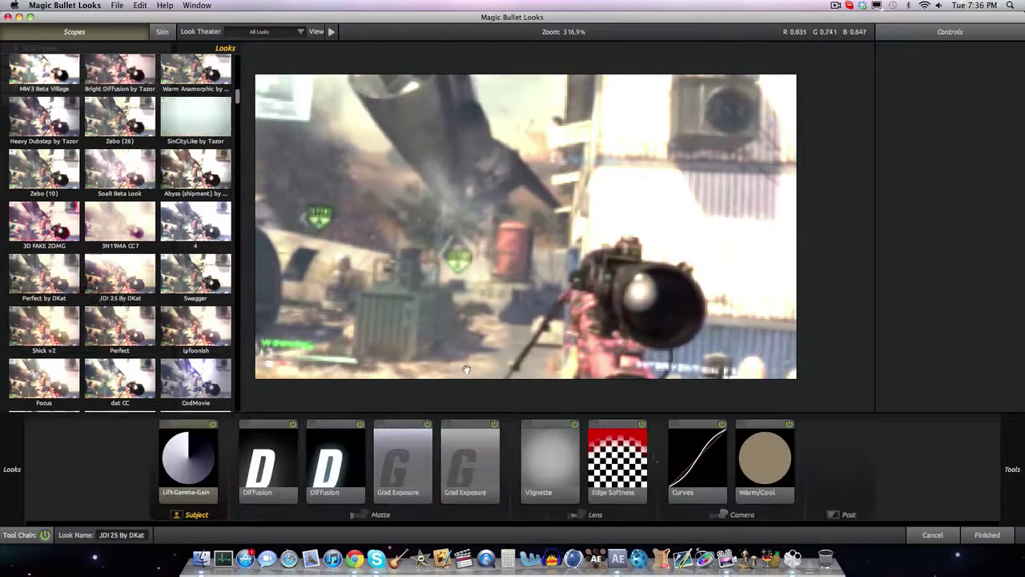
{"action": "mouse_move", "coordinate": [4, 465]}
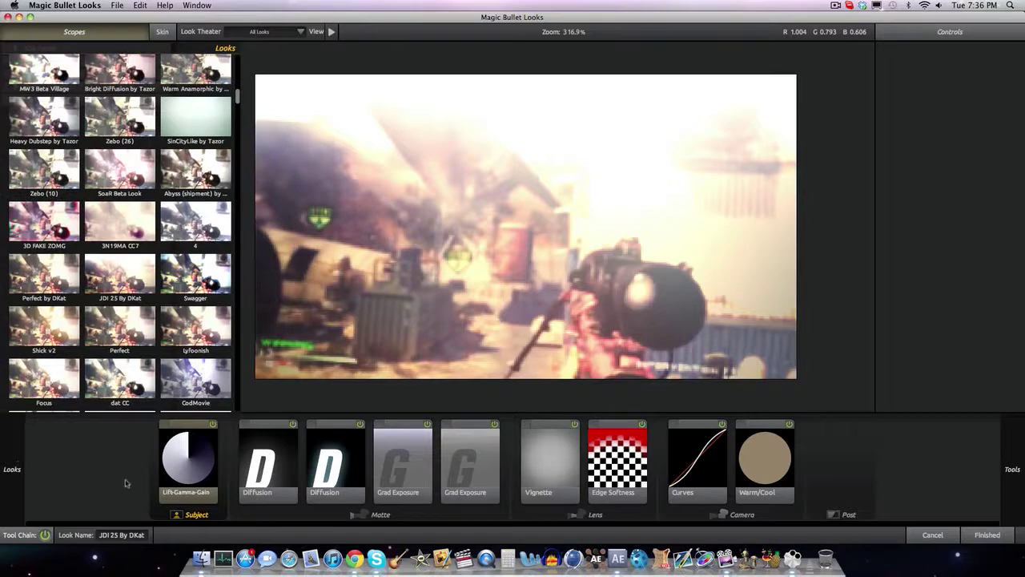
{"action": "left_click", "coordinate": [178, 468]}
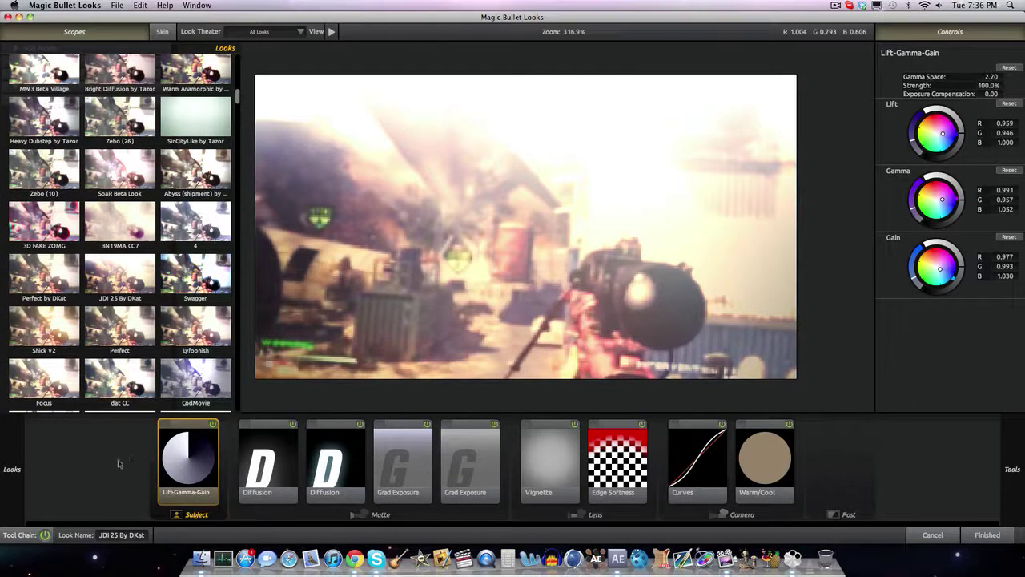
- Apply the Focus preset look and delete its Diffusion, Vignette, Edge Softness, Curves, Spot Exposure and Contrast tools
{"action": "left_click", "coordinate": [27, 381]}
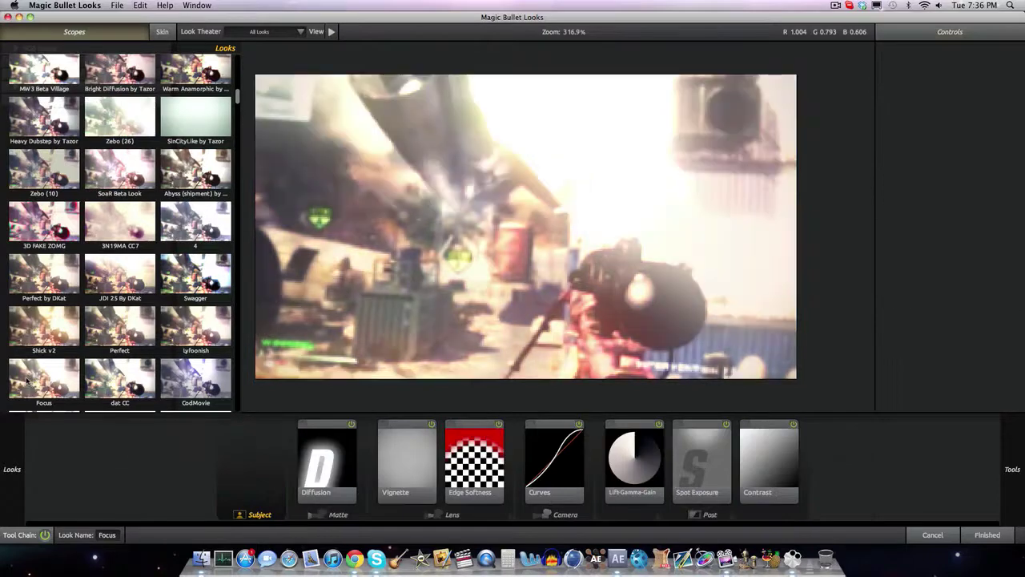
{"action": "left_click", "coordinate": [316, 485]}
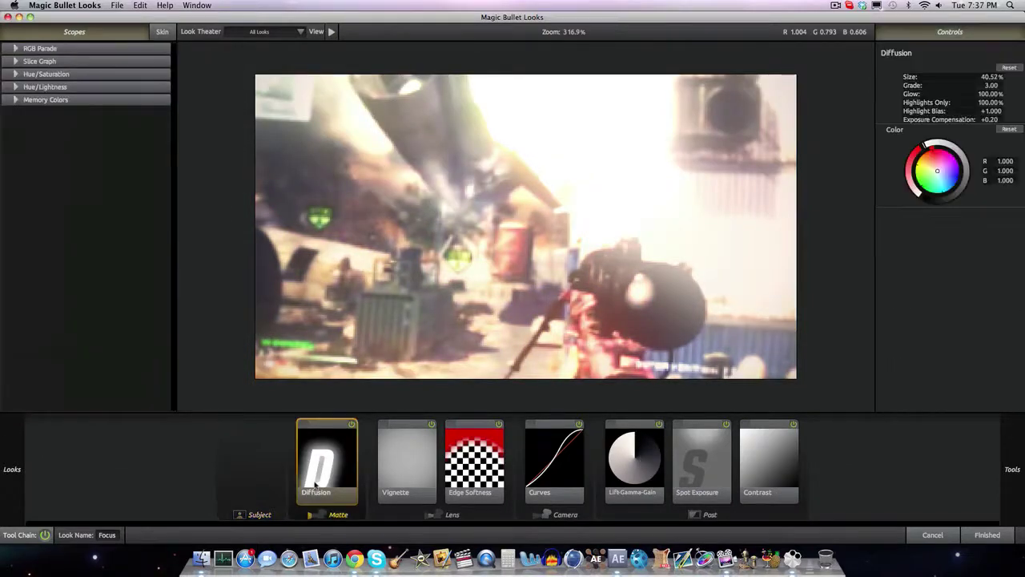
{"action": "key", "text": "Delete"}
{"action": "left_click", "coordinate": [393, 470]}
{"action": "key", "text": "Delete"}
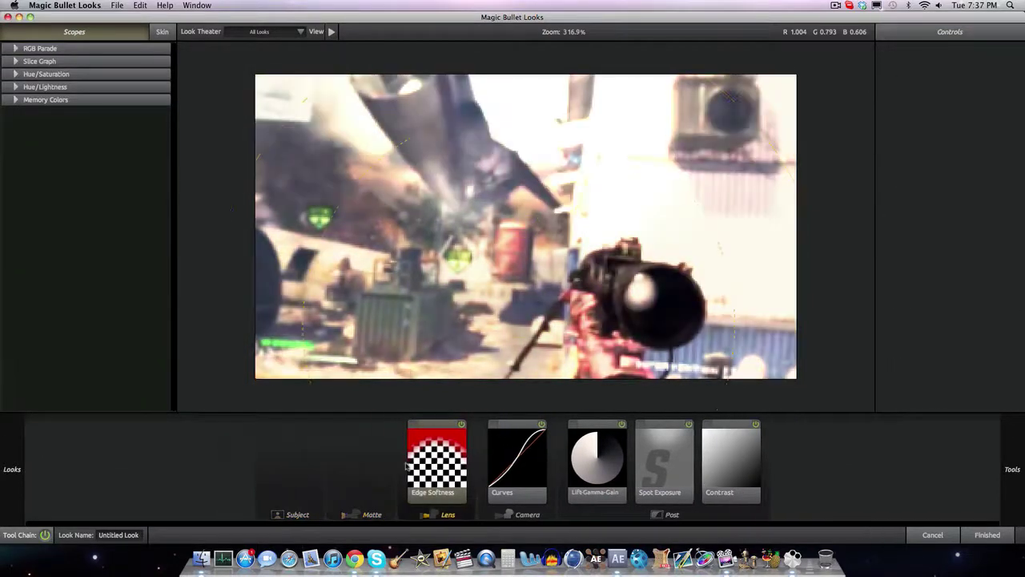
{"action": "left_click", "coordinate": [407, 468]}
{"action": "key", "text": "Delete"}
{"action": "left_click", "coordinate": [513, 461]}
{"action": "key", "text": "Delete"}
{"action": "left_click", "coordinate": [659, 460]}
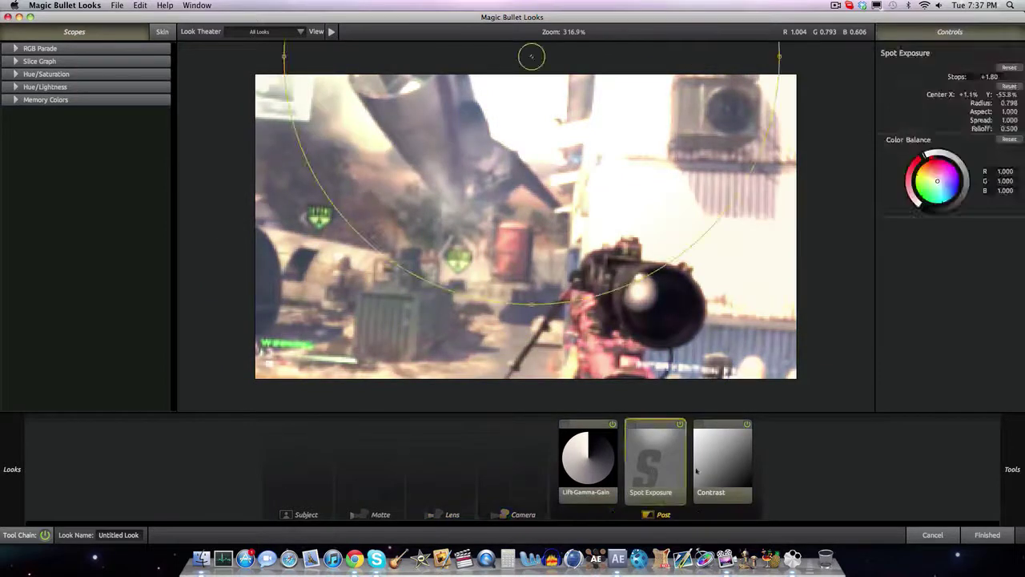
{"action": "key", "text": "Delete"}
{"action": "left_click", "coordinate": [660, 461]}
{"action": "key", "text": "Delete"}
- Reset the Lift, Gamma and Gain colours of the remaining Lift-Gamma-Gain tool
{"action": "left_click", "coordinate": [658, 465]}
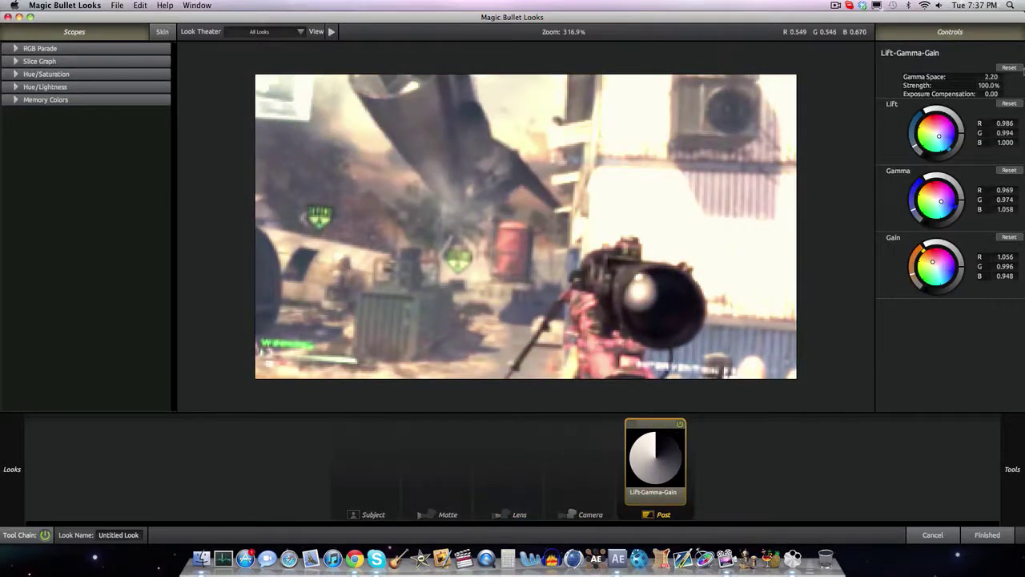
{"action": "left_click", "coordinate": [1009, 104]}
{"action": "left_click", "coordinate": [1009, 170]}
{"action": "left_click", "coordinate": [1009, 238]}
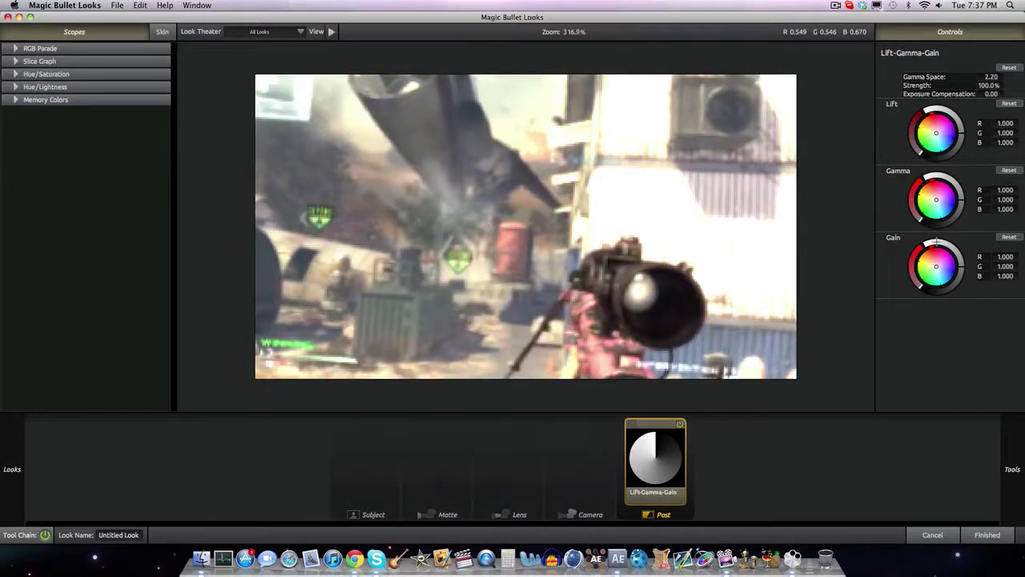
- Try a darker, purple-tinted Lift of about R 0.824, G 0.804, B 0.845 and reset it
{"action": "left_click_drag", "start_coordinate": [933, 135], "coordinate": [931, 135]}
{"action": "left_click_drag", "start_coordinate": [943, 112], "coordinate": [957, 130]}
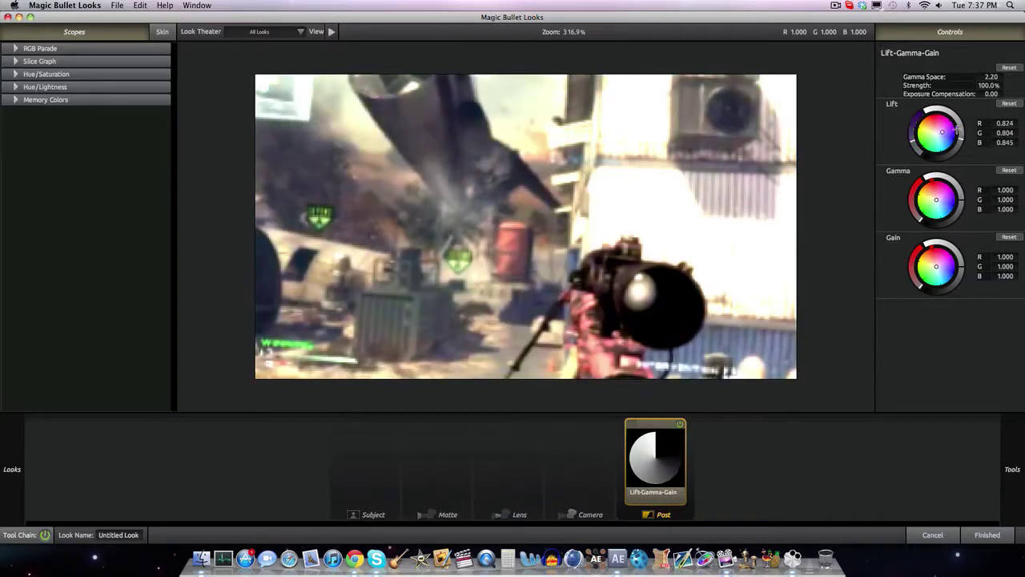
{"action": "left_click", "coordinate": [1013, 105]}
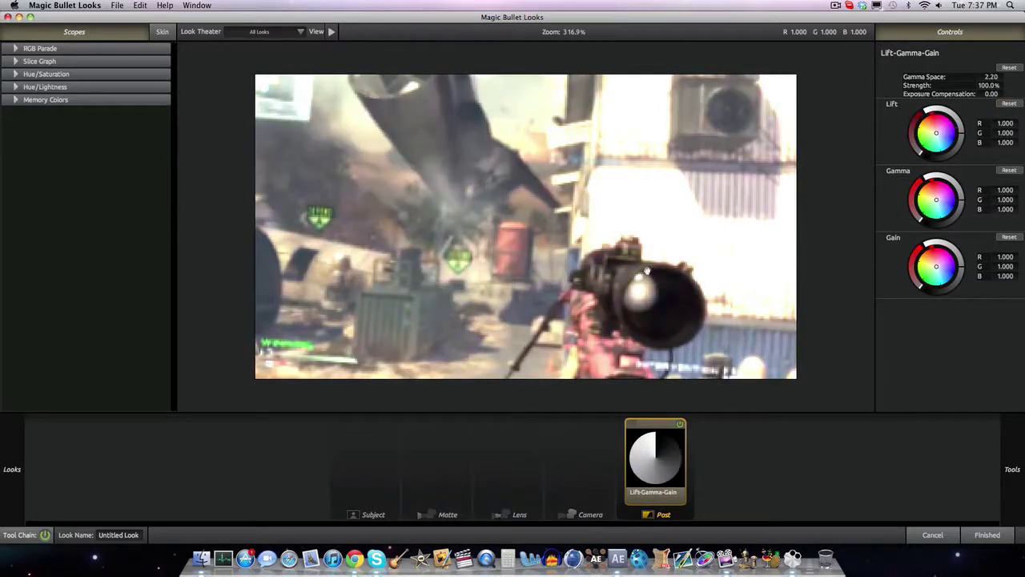
- Add a Spot Exposure tool to the Lens stage and centre it on the frame's upper edge, about X +0.1%, Y -50.1%
{"action": "left_click", "coordinate": [446, 483]}
{"action": "mouse_move", "coordinate": [1023, 338]}
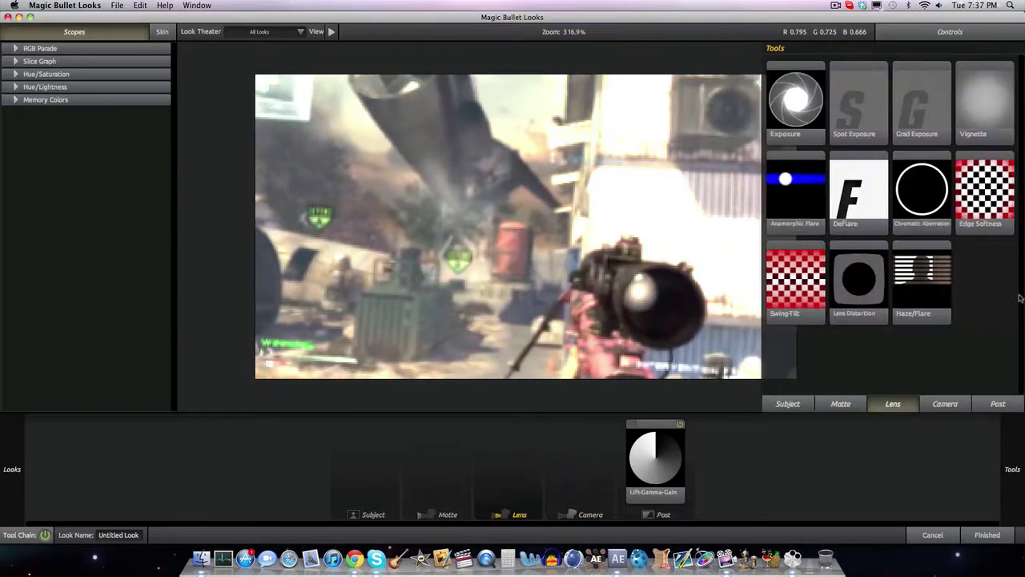
{"action": "left_click_drag", "start_coordinate": [859, 104], "coordinate": [524, 476]}
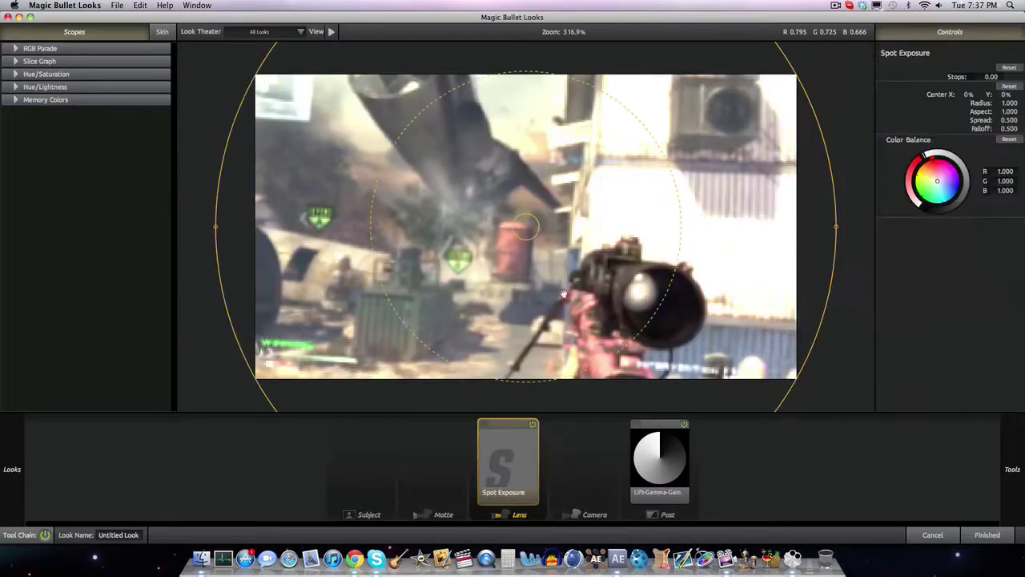
{"action": "left_click_drag", "start_coordinate": [543, 106], "coordinate": [542, 112]}
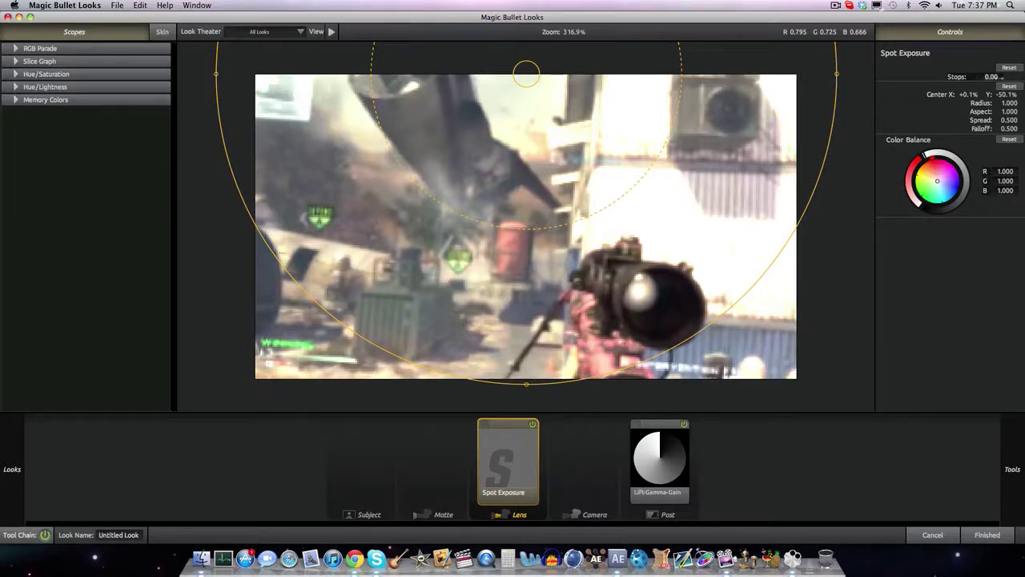
- Set the Spot Exposure's stops to +1.00
{"action": "left_click", "coordinate": [999, 77]}
{"action": "type", "text": "1"}
{"action": "key", "text": "Return"}
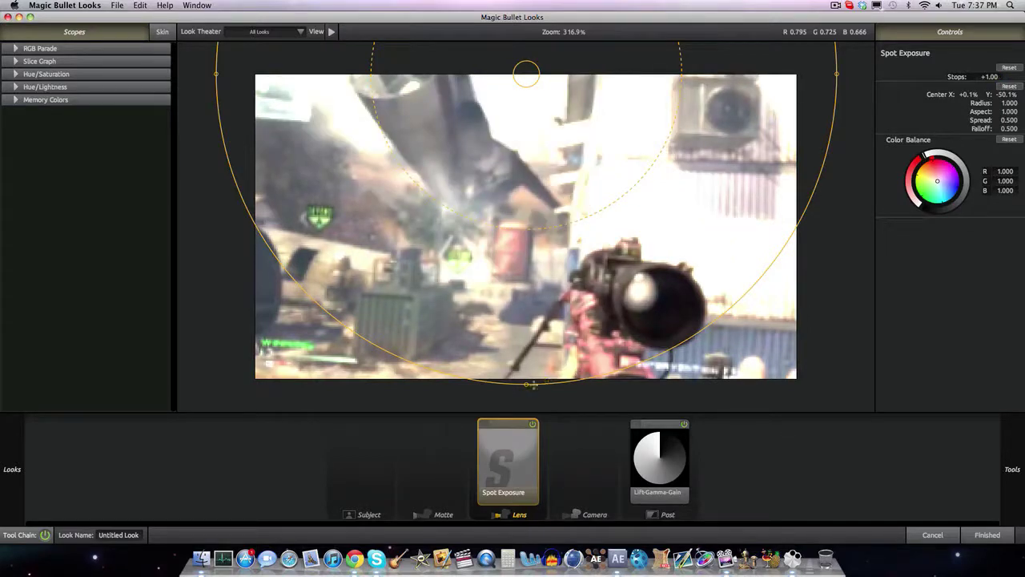
- Flatten the Spot Exposure into a wide ellipse with radius about 0.465, aspect about 2.149 and spread about 0.271
{"action": "left_click_drag", "start_coordinate": [527, 385], "coordinate": [527, 250]}
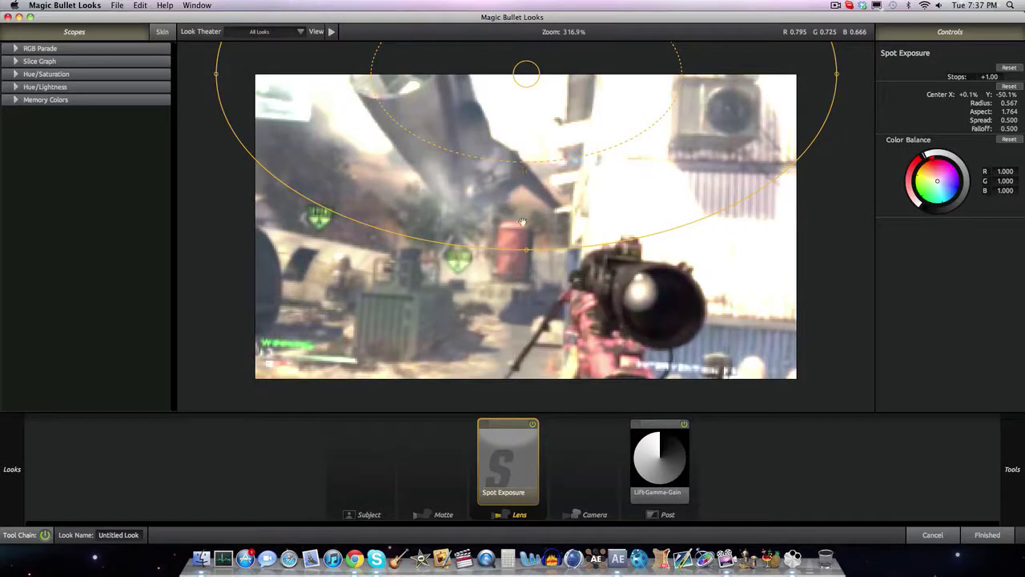
{"action": "left_click_drag", "start_coordinate": [370, 74], "coordinate": [318, 81]}
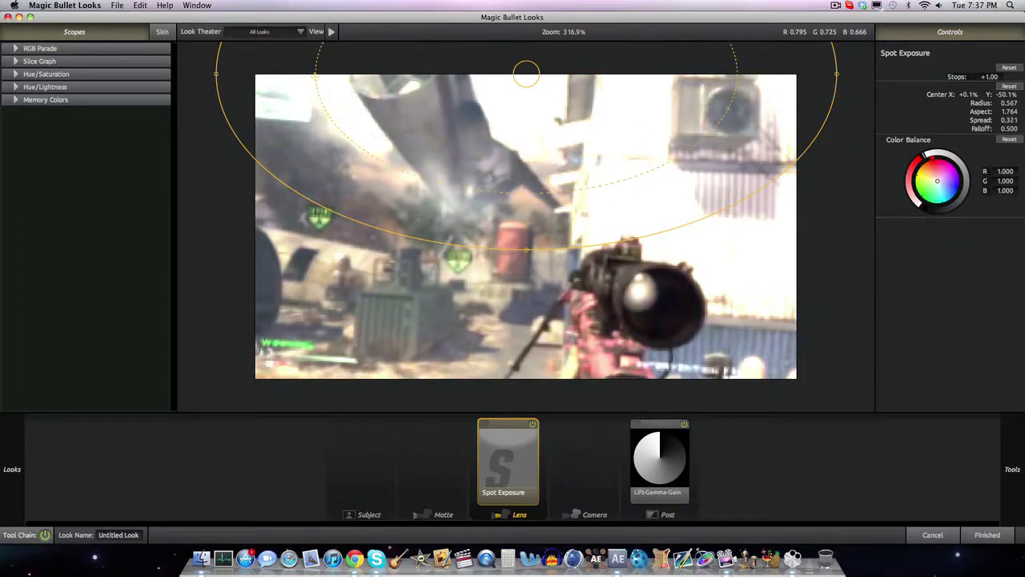
{"action": "left_click_drag", "start_coordinate": [527, 250], "coordinate": [527, 215]}
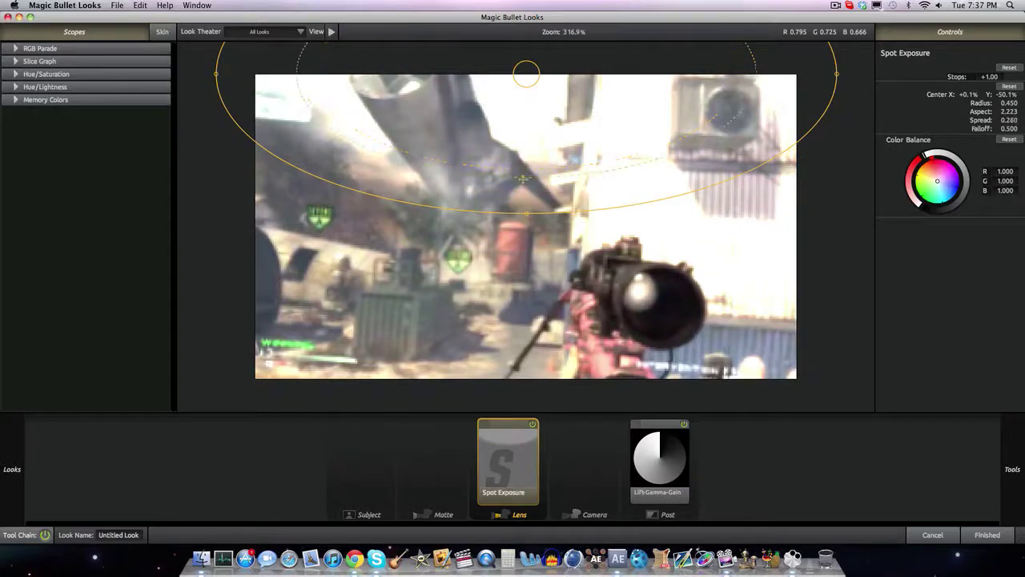
{"action": "mouse_move", "coordinate": [527, 214]}
{"action": "left_mouse_down"}
{"action": "mouse_move", "coordinate": [527, 243]}
{"action": "mouse_move", "coordinate": [532, 178]}
{"action": "mouse_move", "coordinate": [520, 200]}
{"action": "left_mouse_up"}
{"action": "left_click_drag", "start_coordinate": [526, 242], "coordinate": [527, 255]}
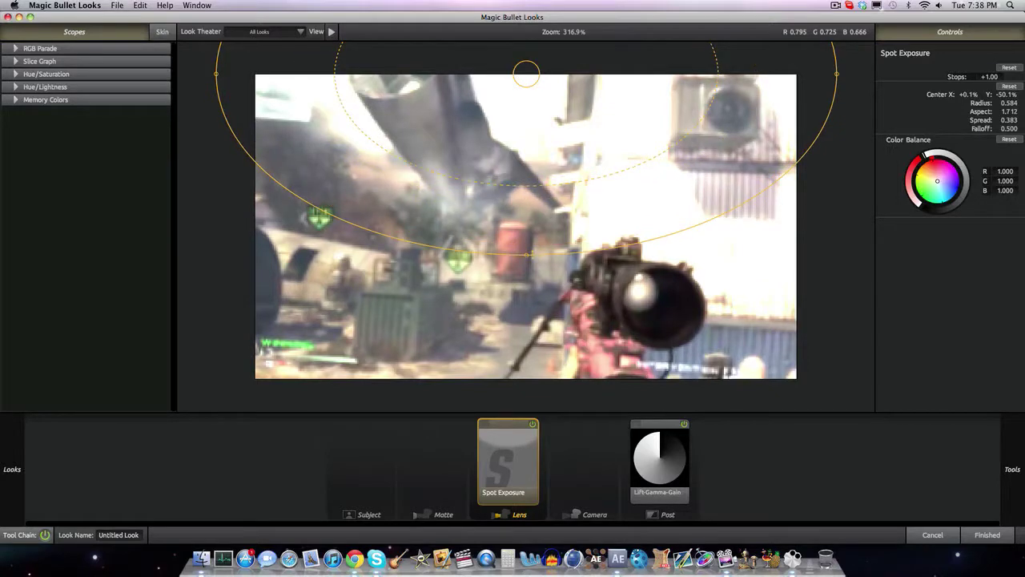
{"action": "left_click_drag", "start_coordinate": [527, 184], "coordinate": [519, 166]}
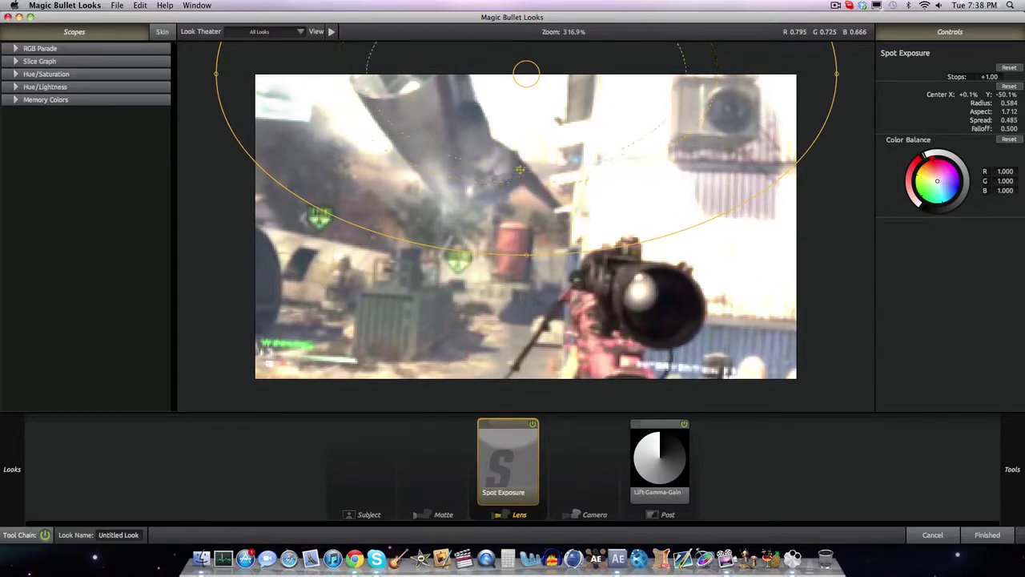
{"action": "left_click_drag", "start_coordinate": [368, 71], "coordinate": [321, 80]}
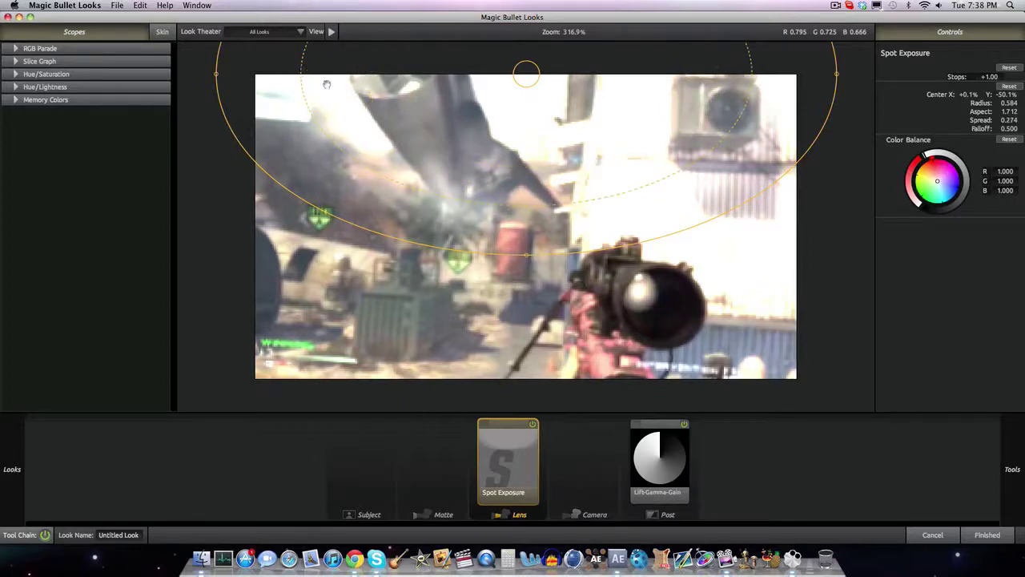
{"action": "left_click_drag", "start_coordinate": [530, 187], "coordinate": [536, 181]}
{"action": "left_click_drag", "start_coordinate": [527, 256], "coordinate": [530, 194]}
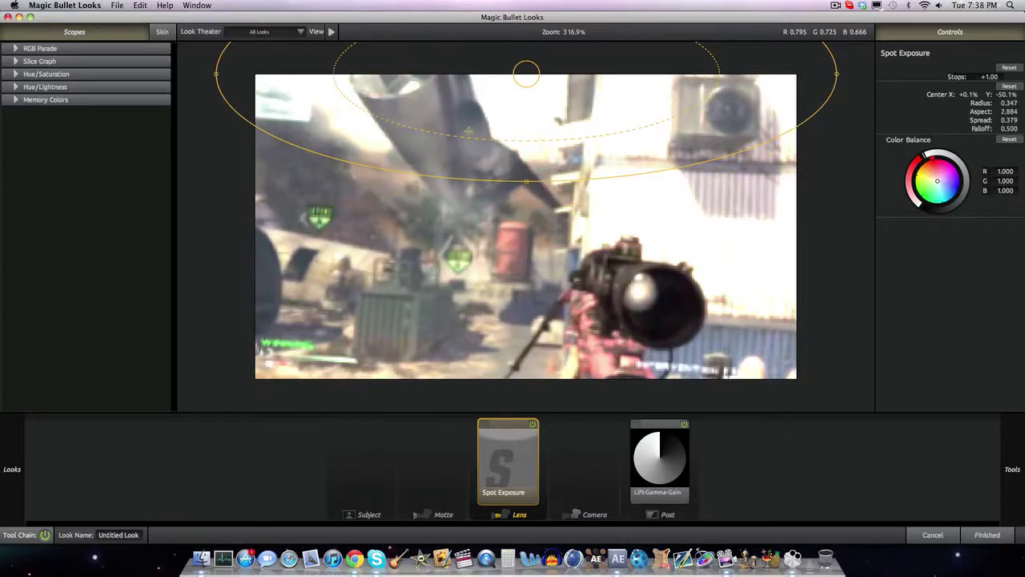
{"action": "left_click_drag", "start_coordinate": [331, 70], "coordinate": [299, 68]}
{"action": "left_click_drag", "start_coordinate": [527, 183], "coordinate": [527, 217]}
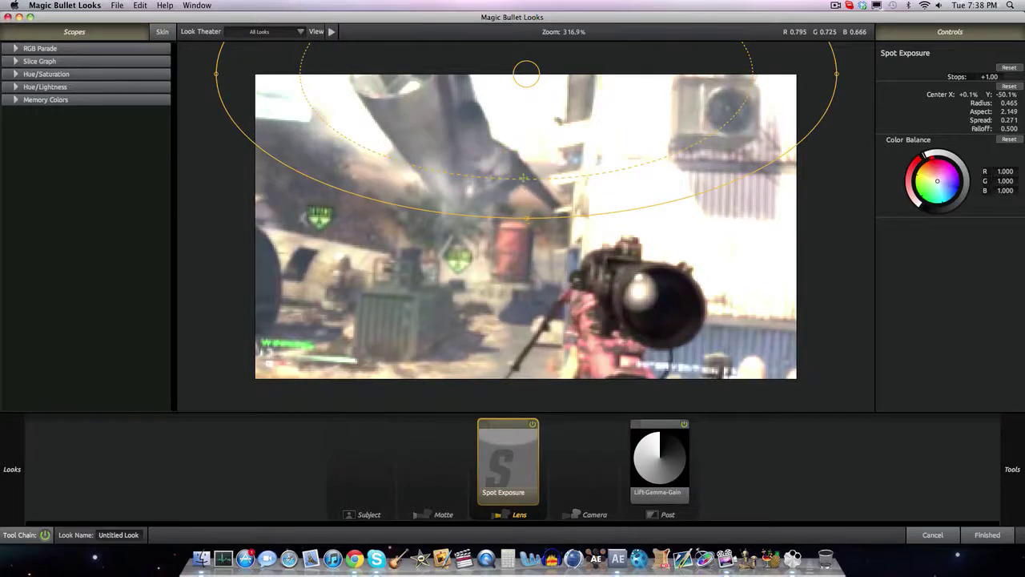
{"action": "left_click_drag", "start_coordinate": [306, 94], "coordinate": [313, 57]}
- Add a Gradient tool to the Matte stage
{"action": "left_click", "coordinate": [422, 462]}
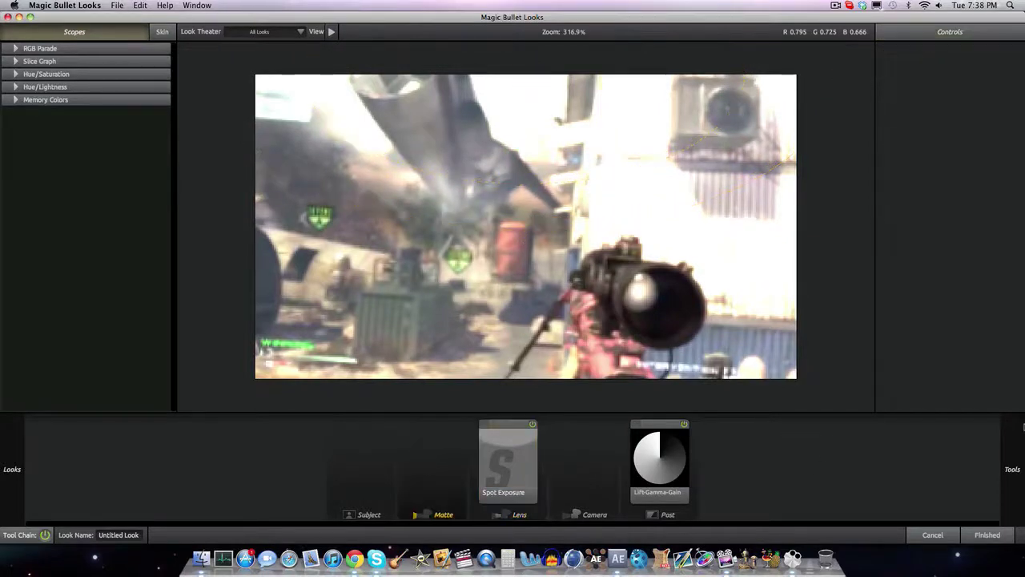
{"action": "mouse_move", "coordinate": [1023, 405]}
{"action": "left_click_drag", "start_coordinate": [913, 166], "coordinate": [435, 449]}
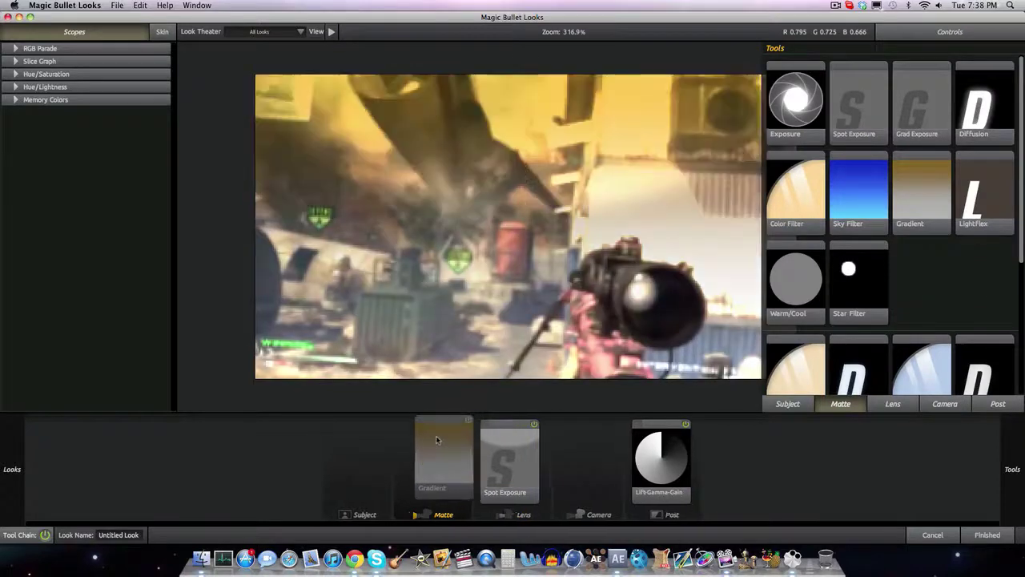
- Colour the gradient bright green, about R 0.194, G 0.982, B 0.068, and shift it up to about Y1 -66.0%, Y2 +34.0%
{"action": "left_click_drag", "start_coordinate": [918, 149], "coordinate": [921, 173]}
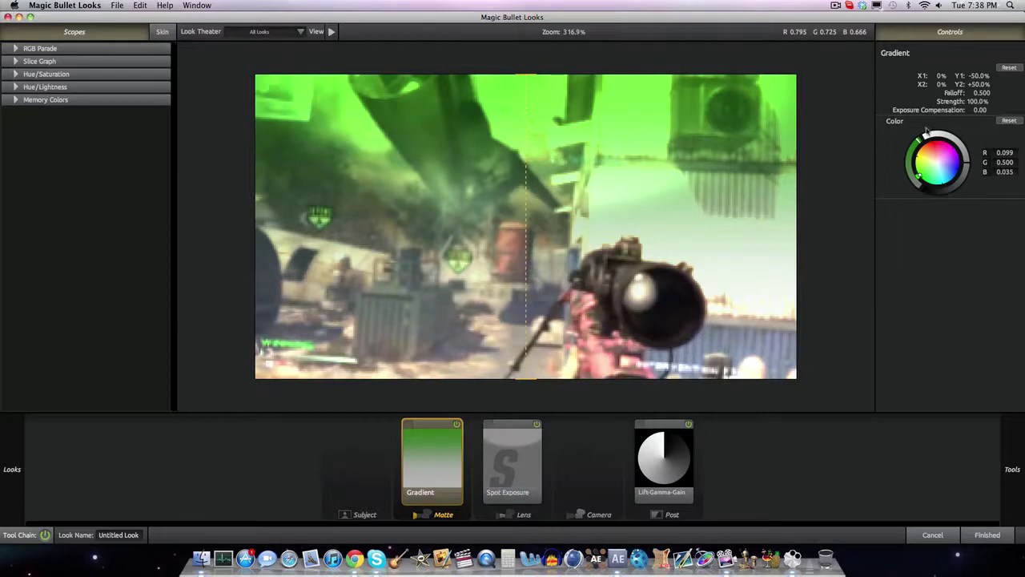
{"action": "left_click_drag", "start_coordinate": [947, 135], "coordinate": [926, 137]}
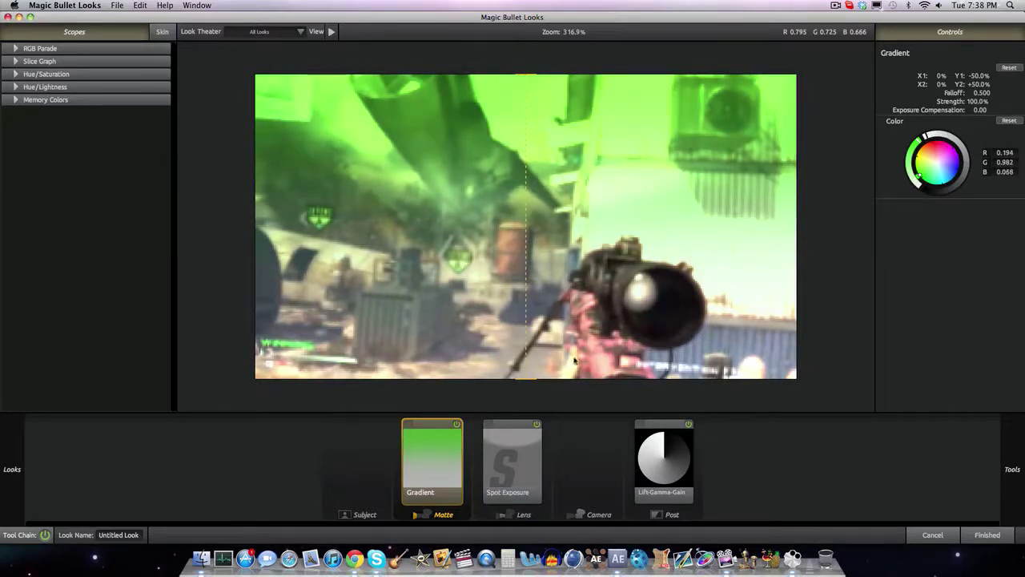
{"action": "left_click_drag", "start_coordinate": [528, 329], "coordinate": [530, 280]}
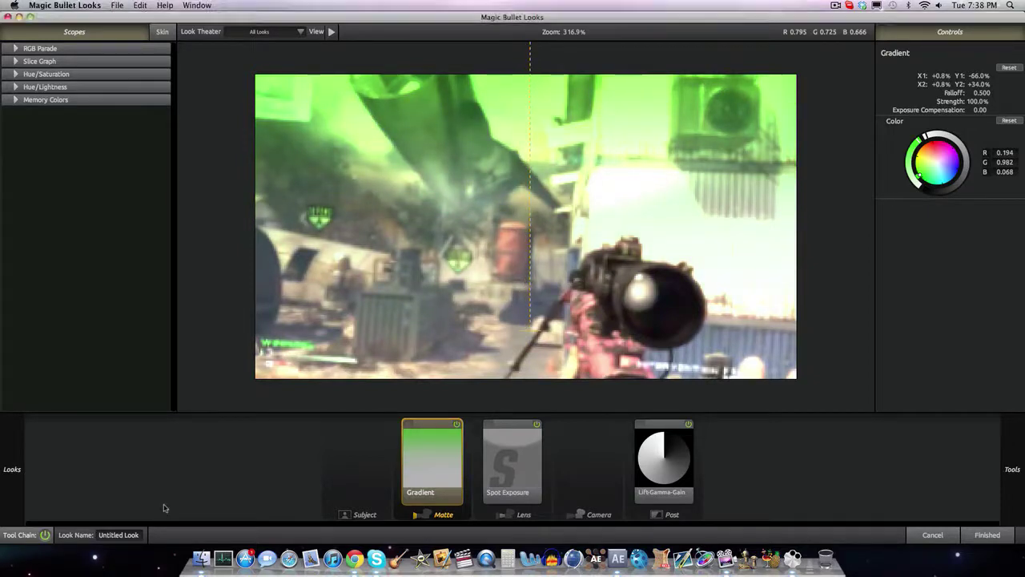
- Add a Curves tool to the Subject stage
{"action": "left_click", "coordinate": [333, 485]}
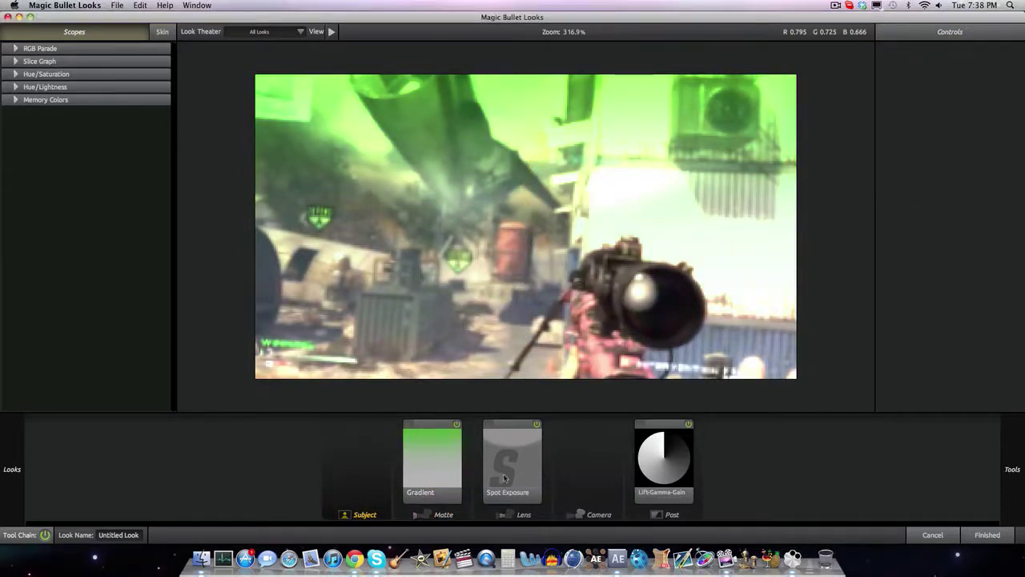
{"action": "mouse_move", "coordinate": [1022, 463]}
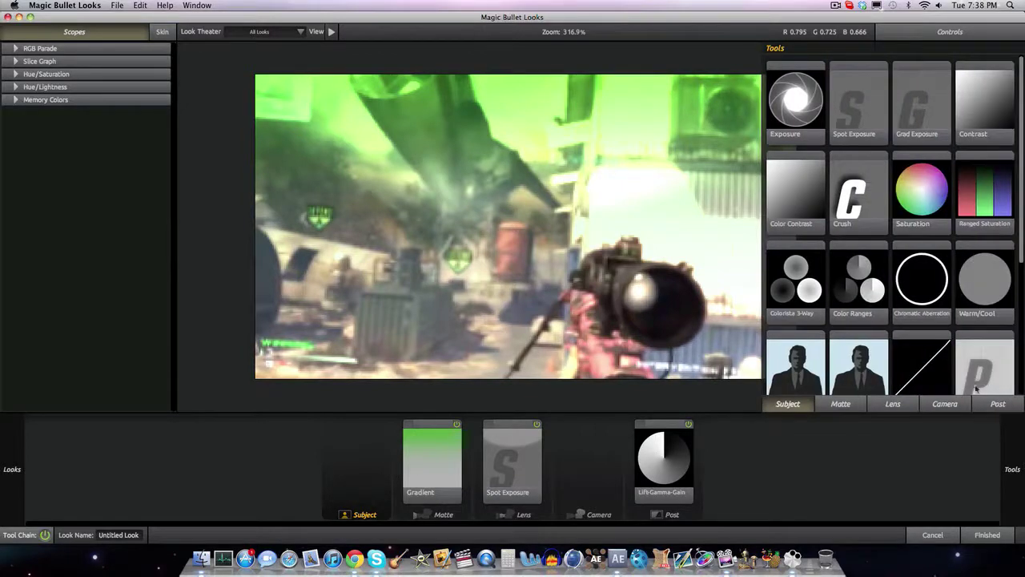
{"action": "left_click_drag", "start_coordinate": [925, 368], "coordinate": [352, 453]}
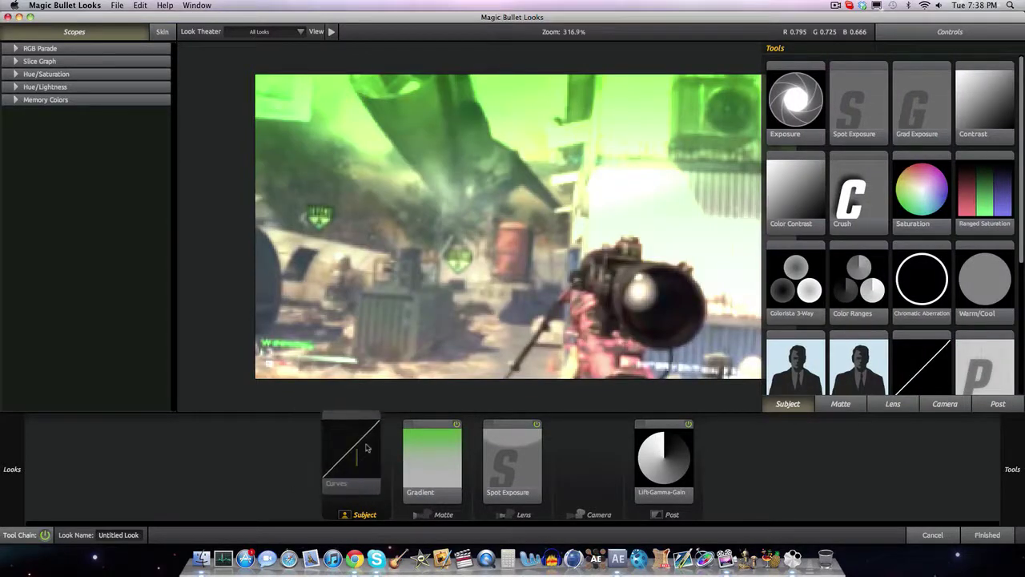
- Try a cyan colour on the gradient, then set it to a bright green of about R 0.244, G 0.982, B 0.026
{"action": "left_click", "coordinate": [439, 452]}
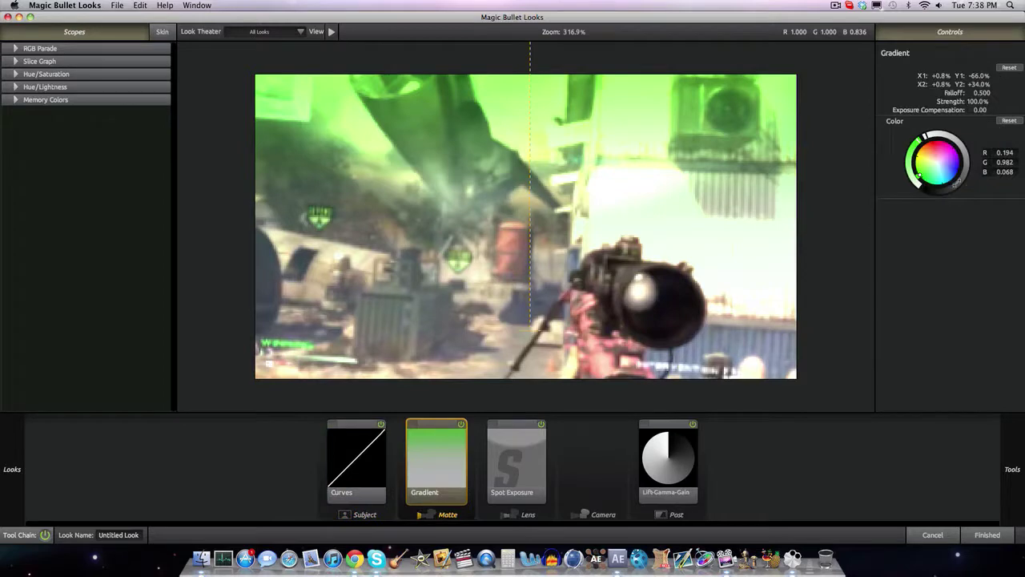
{"action": "left_click_drag", "start_coordinate": [919, 174], "coordinate": [943, 183]}
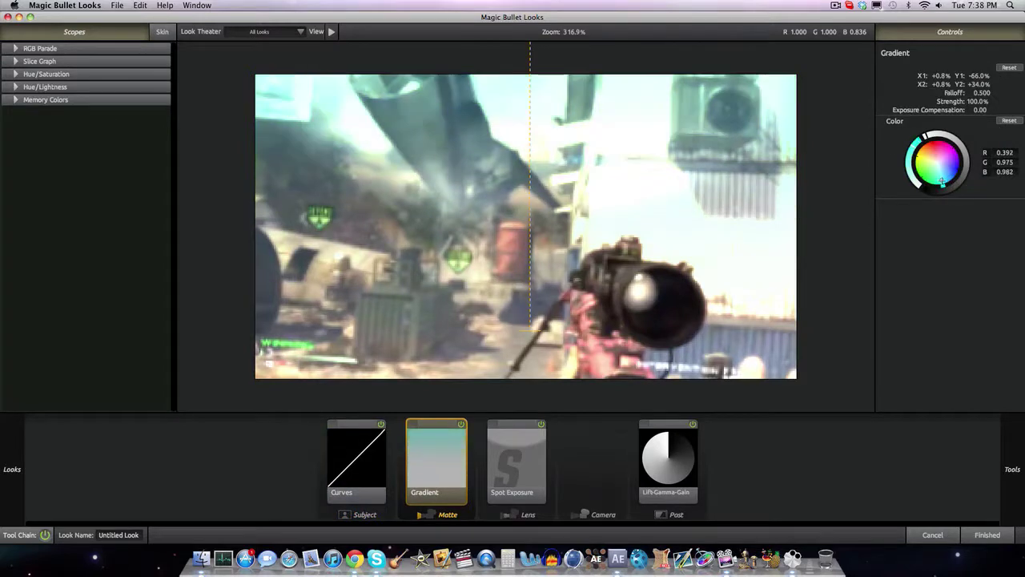
{"action": "left_click_drag", "start_coordinate": [943, 182], "coordinate": [919, 172]}
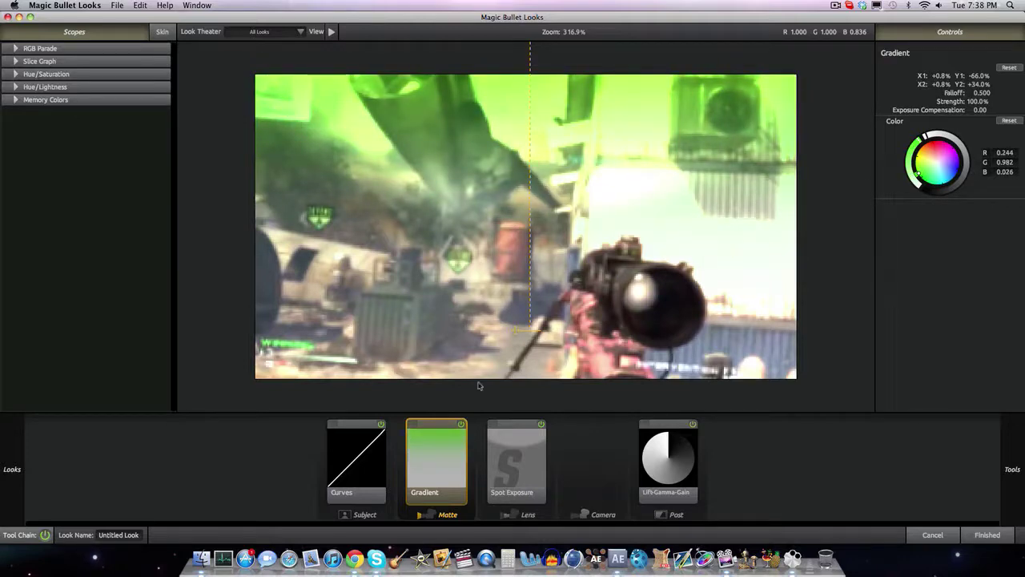
- Shape the RGB curve of the Curves tool into an S by lowering its shadows and raising its highlights
{"action": "left_click", "coordinate": [348, 477]}
{"action": "left_click_drag", "start_coordinate": [920, 159], "coordinate": [936, 147]}
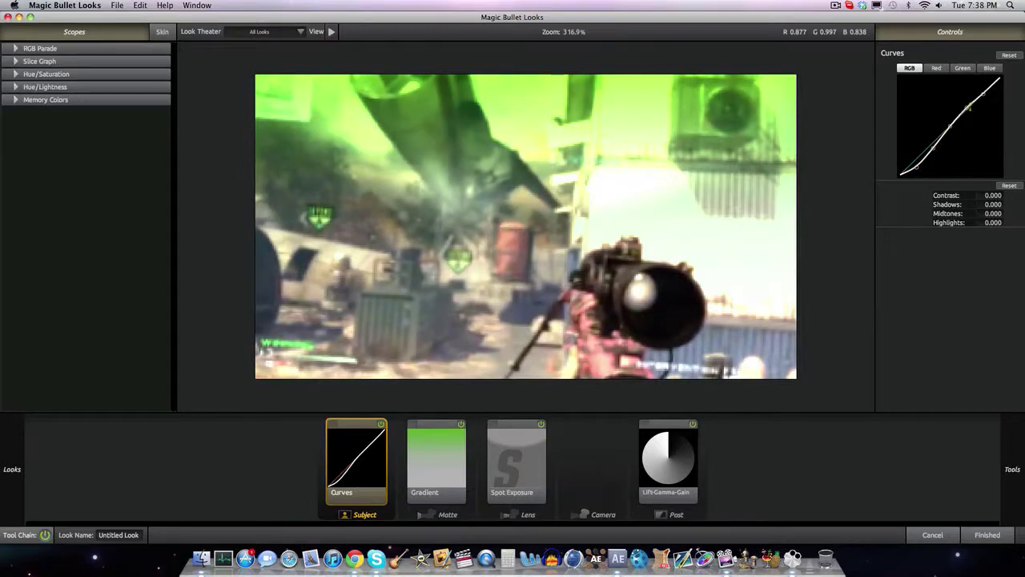
{"action": "left_click_drag", "start_coordinate": [987, 97], "coordinate": [968, 105]}
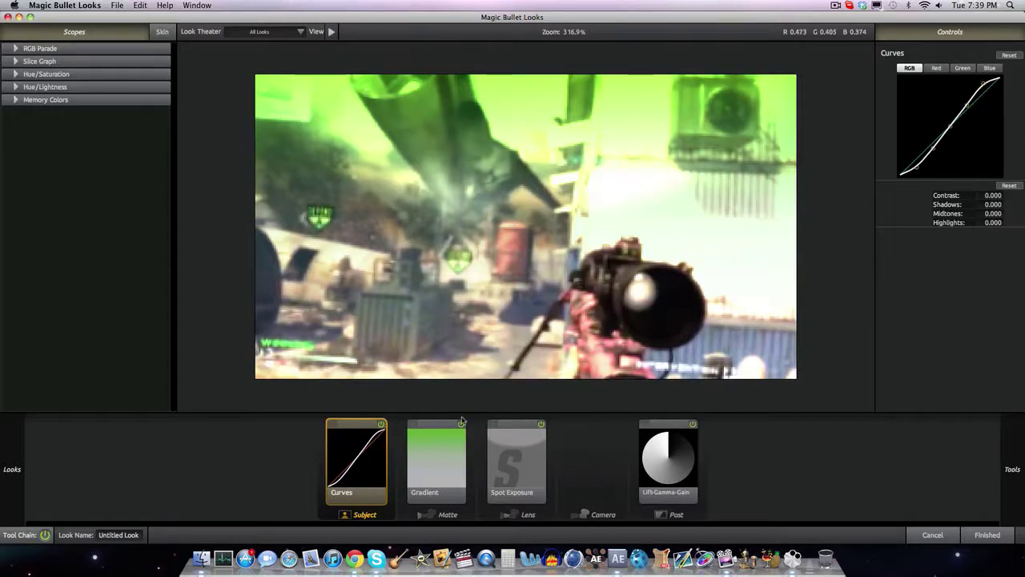
{"action": "left_click", "coordinate": [963, 68]}
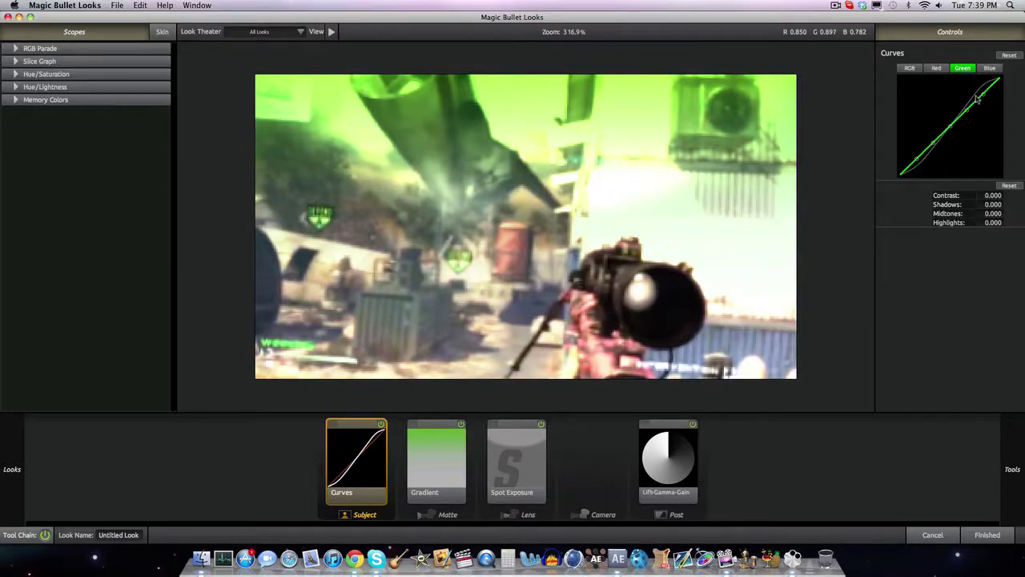
{"action": "left_click", "coordinate": [910, 68]}
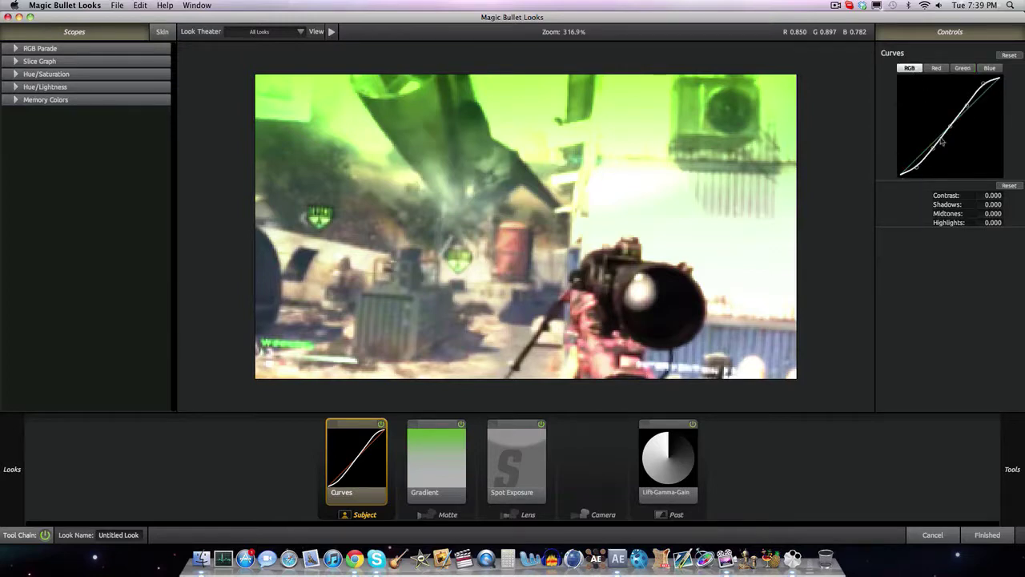
- Raise the two upper points of the Green curve to push green into the highlights
{"action": "left_click", "coordinate": [963, 68]}
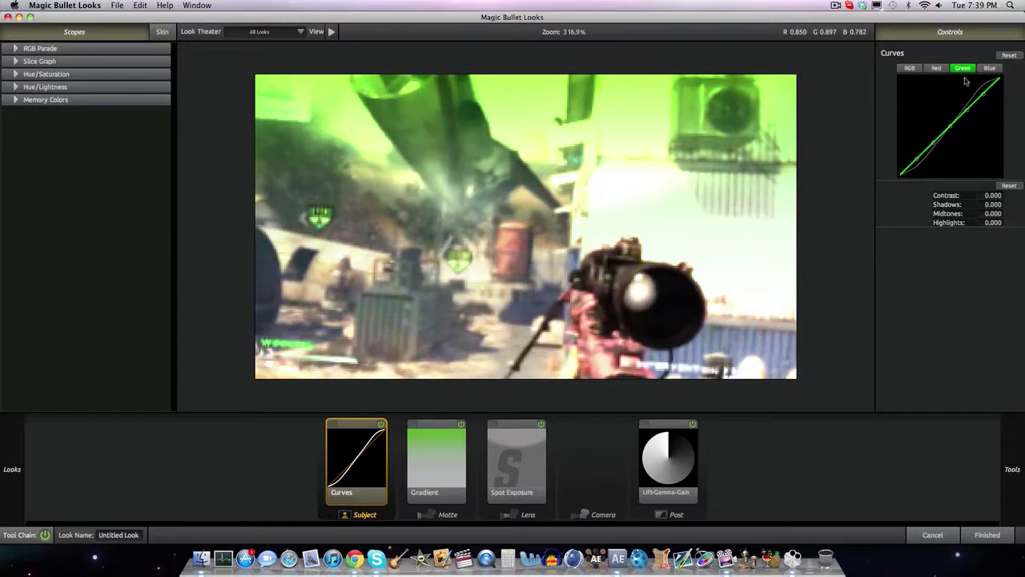
{"action": "left_click_drag", "start_coordinate": [968, 110], "coordinate": [983, 84]}
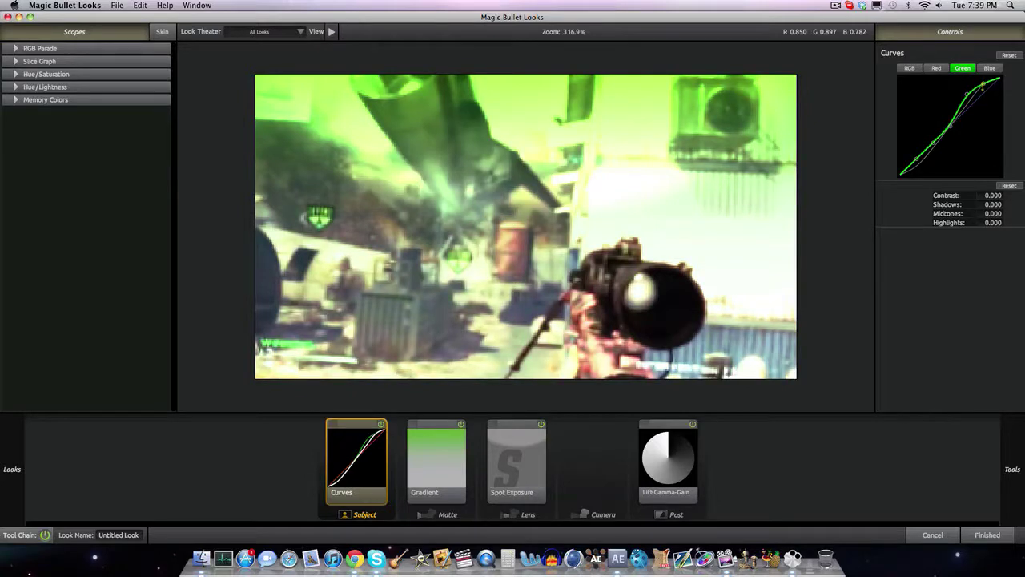
{"action": "left_click", "coordinate": [454, 448]}
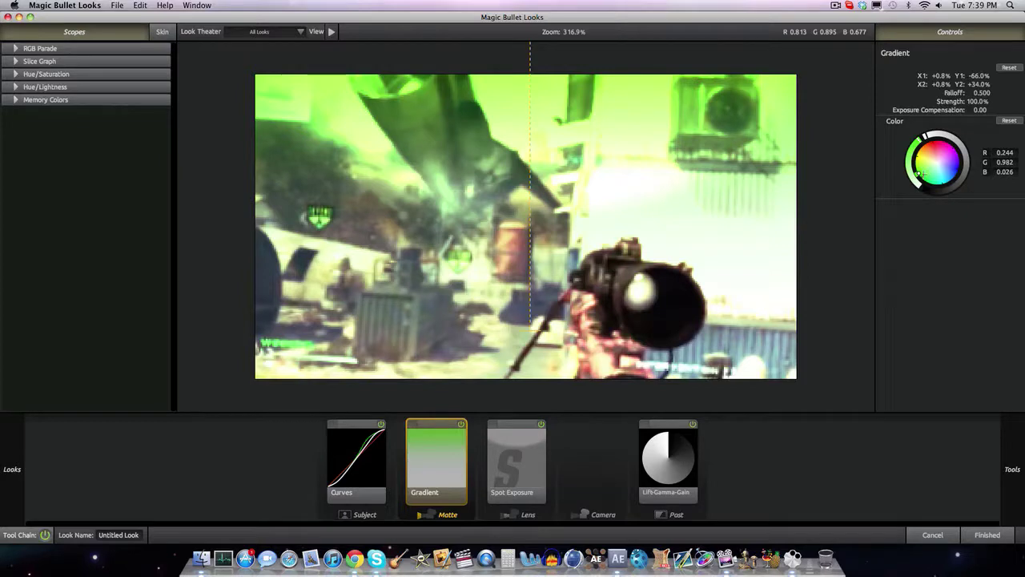
{"action": "left_click", "coordinate": [355, 457]}
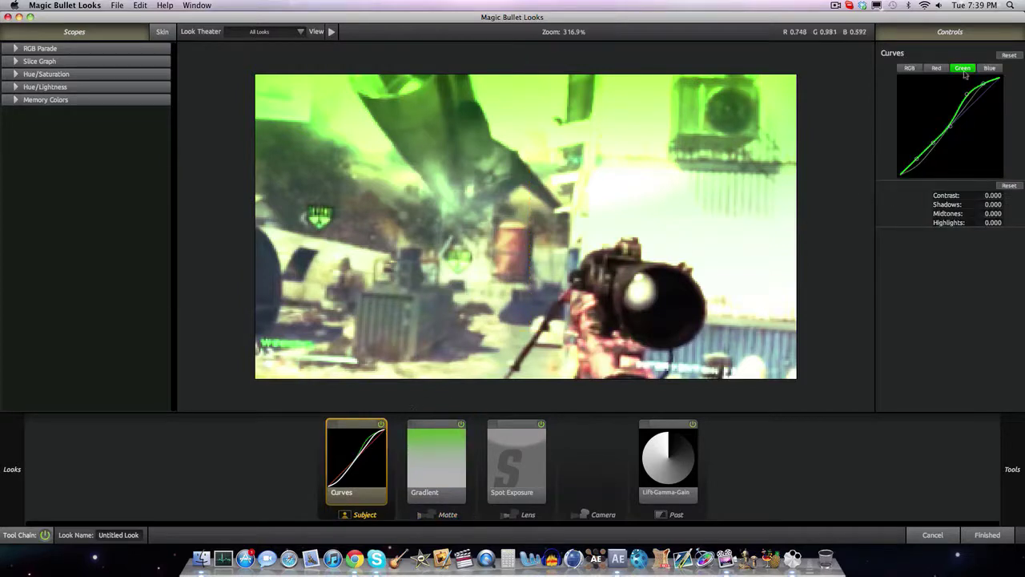
{"action": "left_click_drag", "start_coordinate": [967, 93], "coordinate": [967, 92]}
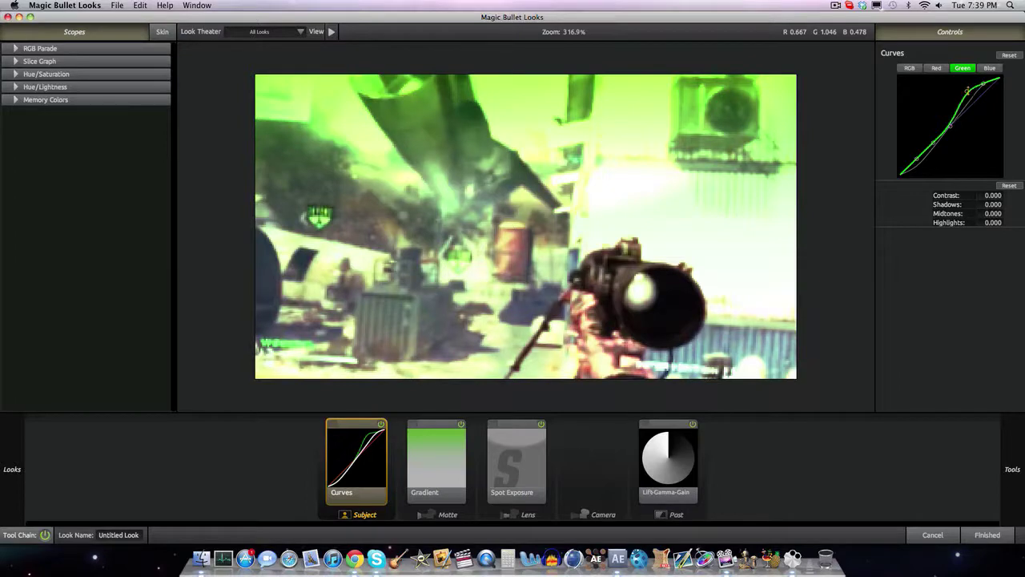
{"action": "left_click", "coordinate": [918, 69]}
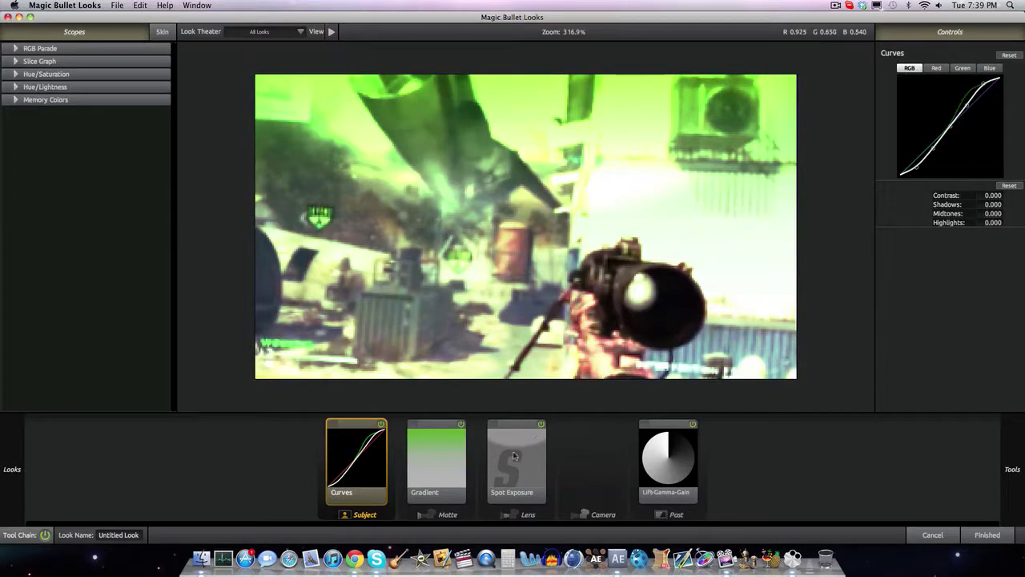
- Try a brighter, green-tinted Lift of about R 1.207, G 1.304, B 1.204 on the Lift-Gamma-Gain tool and reset it
{"action": "left_click", "coordinate": [538, 471]}
{"action": "left_click", "coordinate": [608, 472]}
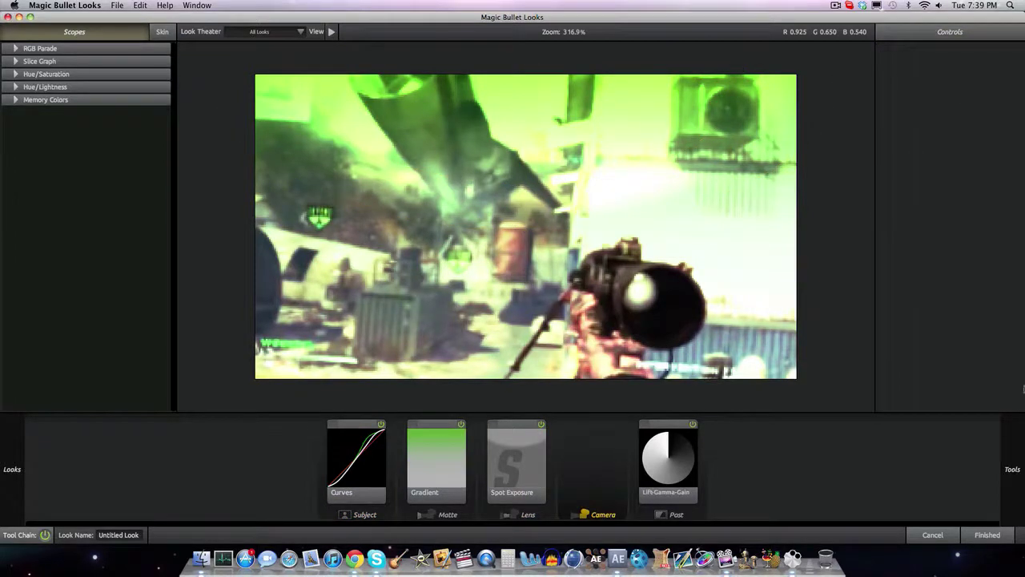
{"action": "mouse_move", "coordinate": [1023, 385]}
{"action": "left_click", "coordinate": [998, 404]}
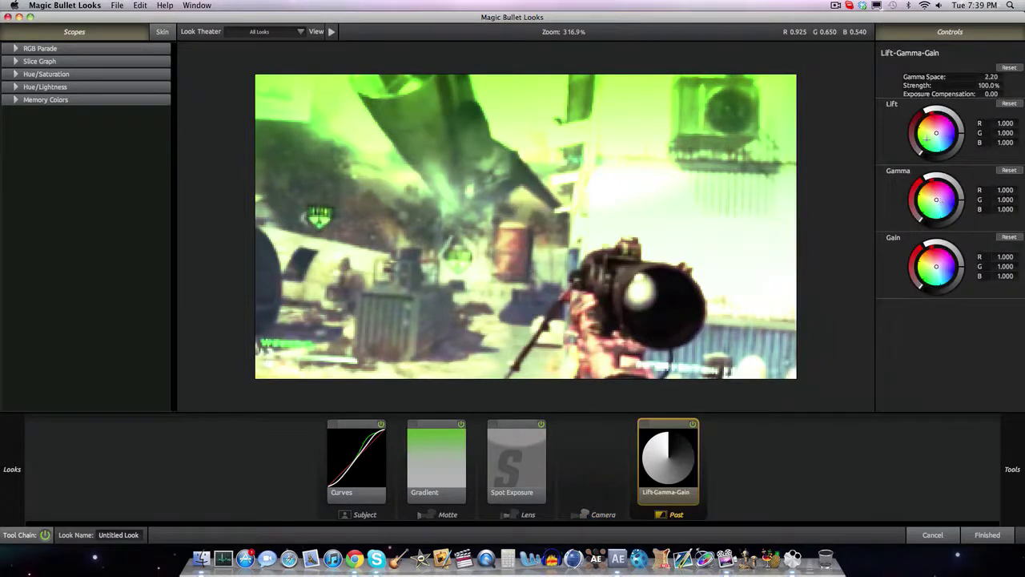
{"action": "left_click", "coordinate": [928, 139]}
{"action": "left_click_drag", "start_coordinate": [928, 140], "coordinate": [961, 126]}
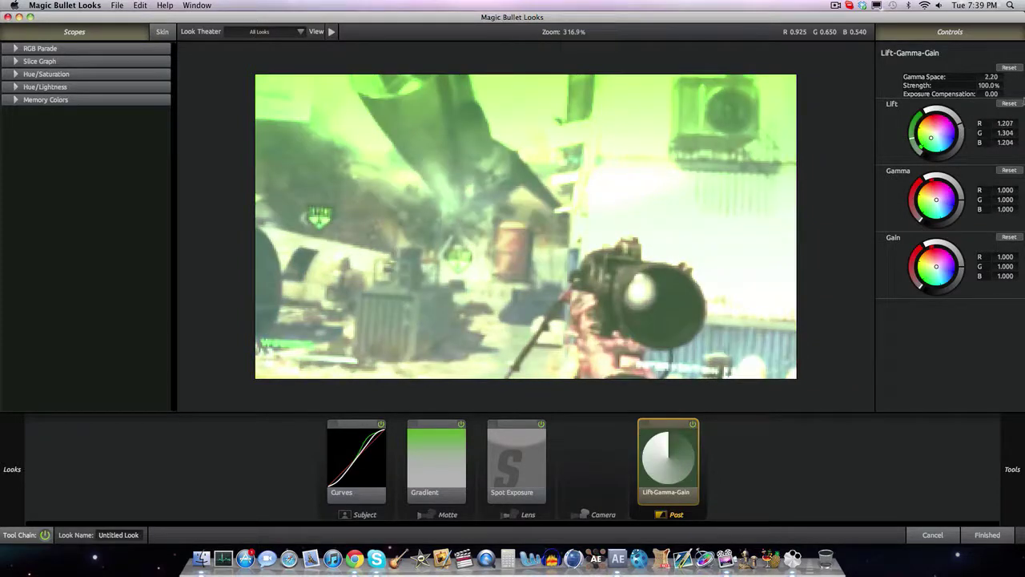
{"action": "left_click", "coordinate": [1009, 103]}
- Tint the Lift slightly green, about R 0.991, G 1.000, B 0.988, and compare the look with Lift-Gamma-Gain off and on
{"action": "left_click_drag", "start_coordinate": [918, 149], "coordinate": [916, 146]}
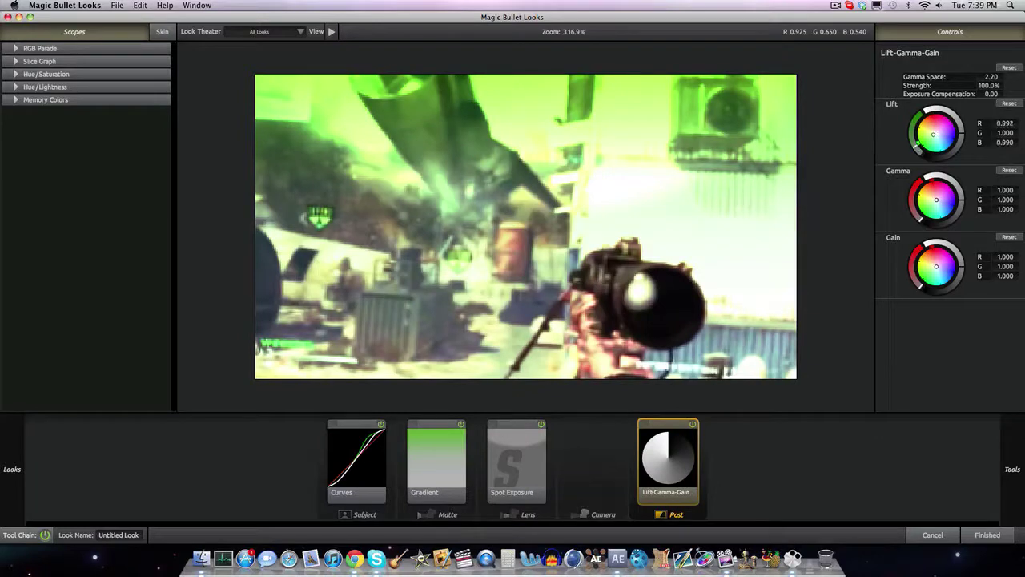
{"action": "left_click", "coordinate": [694, 425]}
{"action": "left_click", "coordinate": [694, 425]}
- Tint the Gamma red, about R 1.157, G 0.927, B 0.915, and the Gain blue, about R 0.940, G 0.952, B 1.108
{"action": "mouse_move", "coordinate": [936, 202]}
{"action": "left_mouse_down"}
{"action": "mouse_move", "coordinate": [950, 200]}
{"action": "mouse_move", "coordinate": [934, 192]}
{"action": "left_mouse_up"}
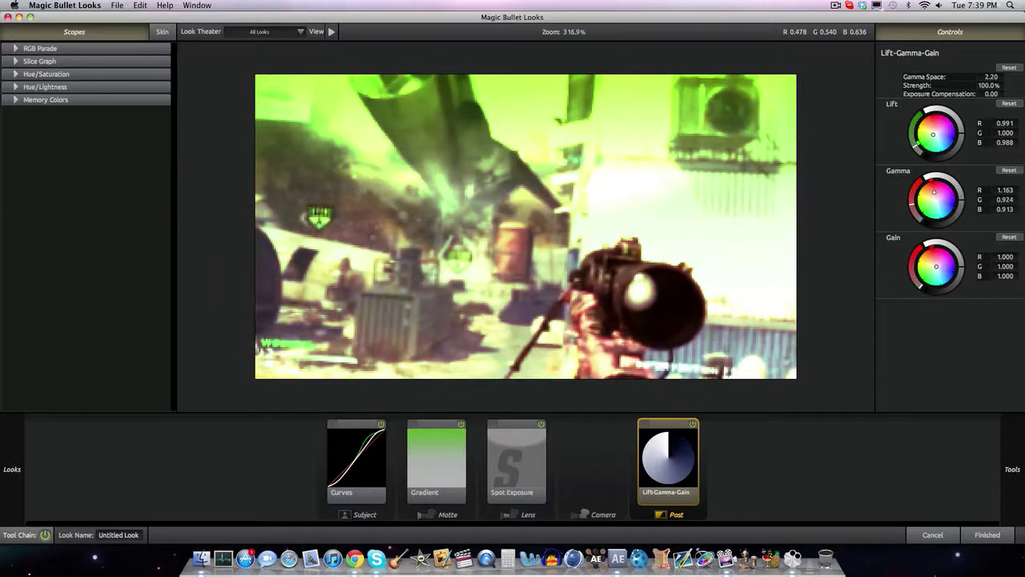
{"action": "left_click_drag", "start_coordinate": [947, 271], "coordinate": [941, 268]}
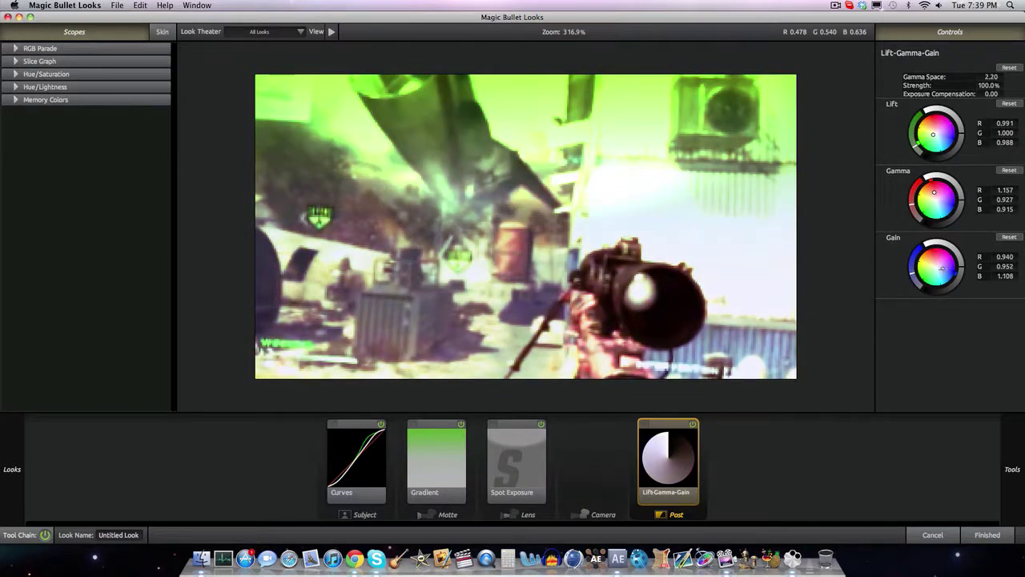
- Nudge the Lift tint of the Lift-Gamma-Gain tool slightly further toward yellow-green
{"action": "left_click_drag", "start_coordinate": [933, 134], "coordinate": [931, 133]}
{"action": "left_click_drag", "start_coordinate": [932, 133], "coordinate": [930, 132]}
{"action": "left_click", "coordinate": [622, 453]}
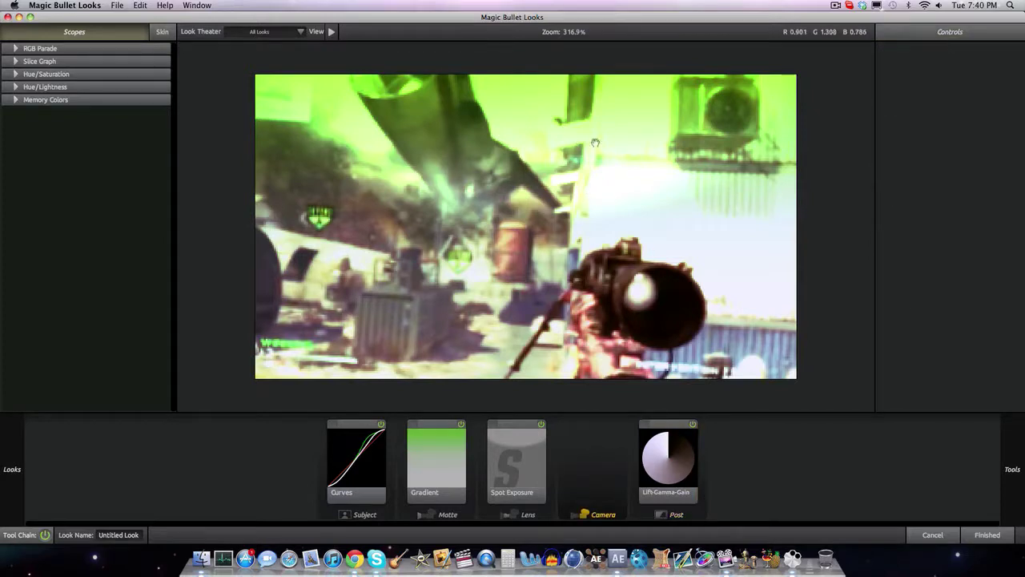
- Add a Diffusion tool after the Gradient in the Matte section of the tool chain
{"action": "left_click", "coordinate": [461, 457]}
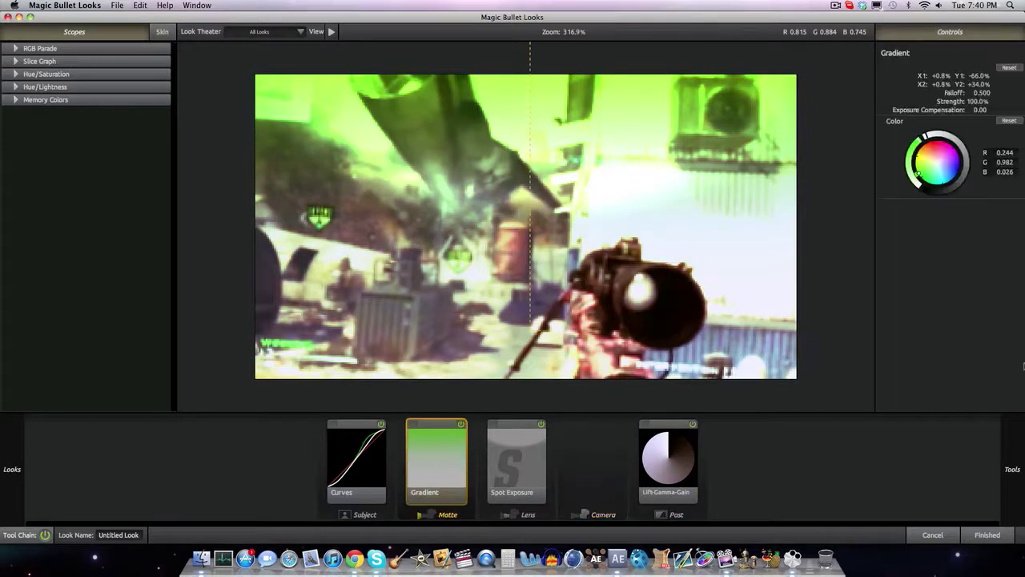
{"action": "mouse_move", "coordinate": [971, 246]}
{"action": "scroll", "coordinate": [928, 185], "scroll_direction": "up", "scroll_amount": 2}
{"action": "left_click_drag", "start_coordinate": [1002, 102], "coordinate": [463, 457]}
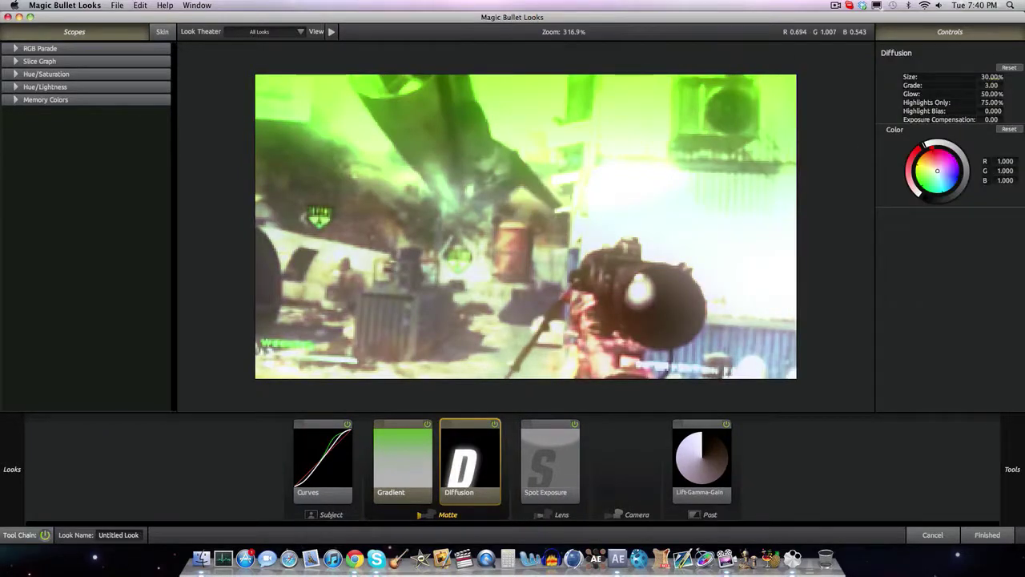
- Add Exposure and Vignette tools after Spot Exposure in the Lens section of the tool chain
{"action": "left_click", "coordinate": [553, 453]}
{"action": "mouse_move", "coordinate": [1024, 292]}
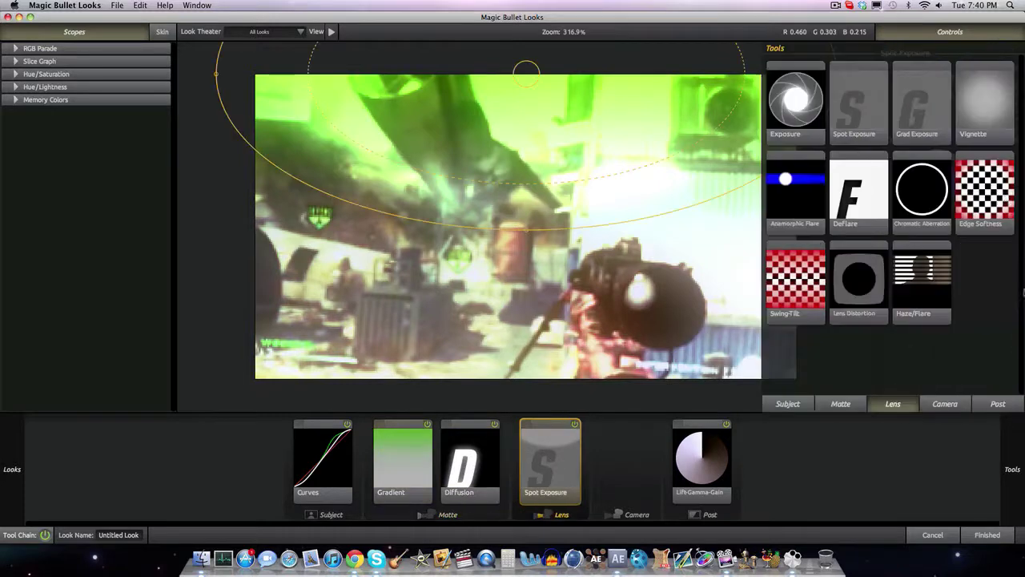
{"action": "left_click_drag", "start_coordinate": [797, 103], "coordinate": [584, 465]}
{"action": "mouse_move", "coordinate": [1019, 286]}
{"action": "left_click_drag", "start_coordinate": [985, 276], "coordinate": [598, 482]}
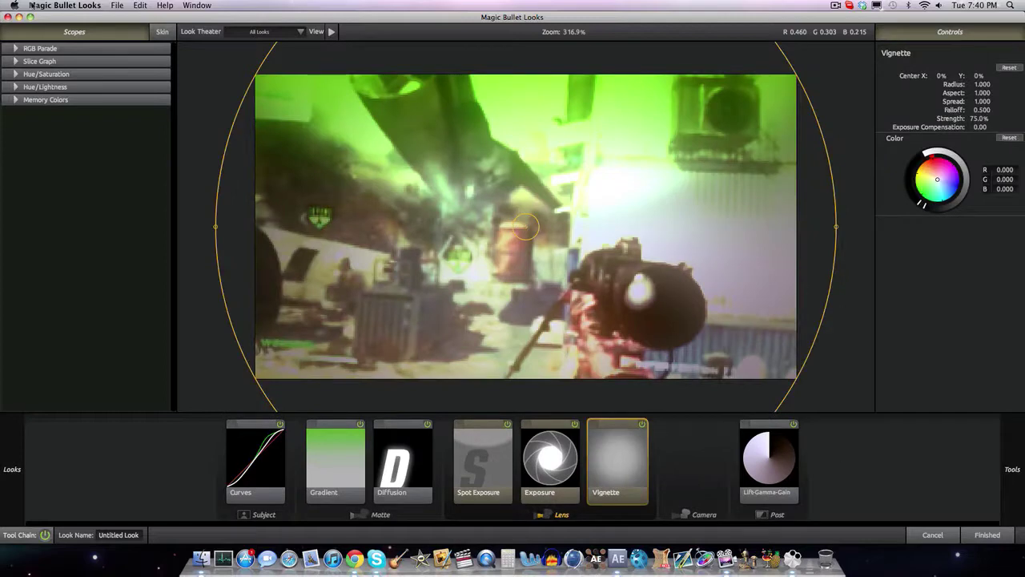
- Add Edge Softness after the Vignette, centred at about X -2.9%, Y +50.0%, with radius about 1.027 and spread about 0.347
{"action": "mouse_move", "coordinate": [1023, 425]}
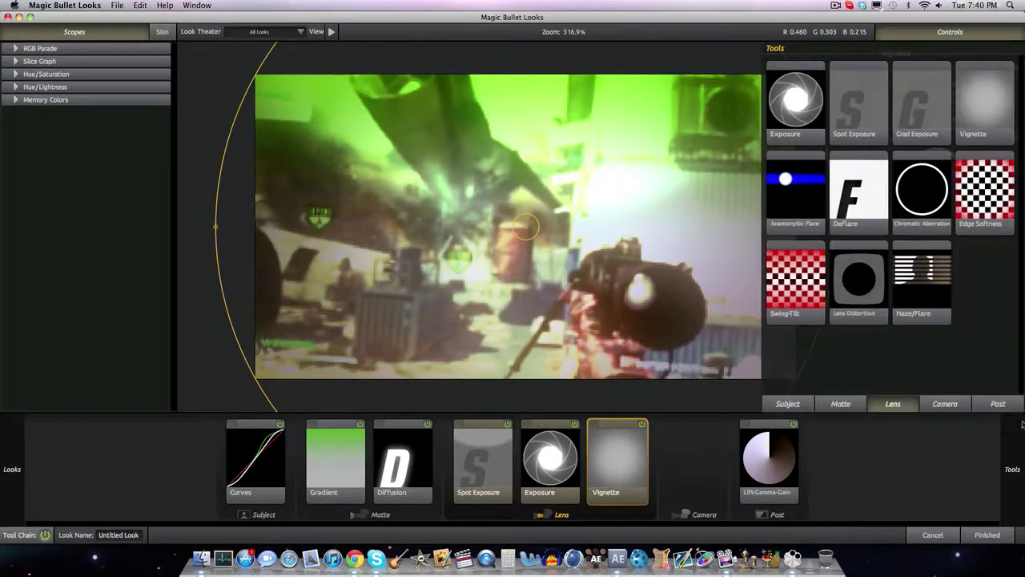
{"action": "left_click_drag", "start_coordinate": [984, 189], "coordinate": [638, 494]}
{"action": "left_click_drag", "start_coordinate": [617, 347], "coordinate": [641, 375]}
{"action": "left_click_drag", "start_coordinate": [594, 332], "coordinate": [578, 484]}
{"action": "left_click_drag", "start_coordinate": [516, 183], "coordinate": [517, 178]}
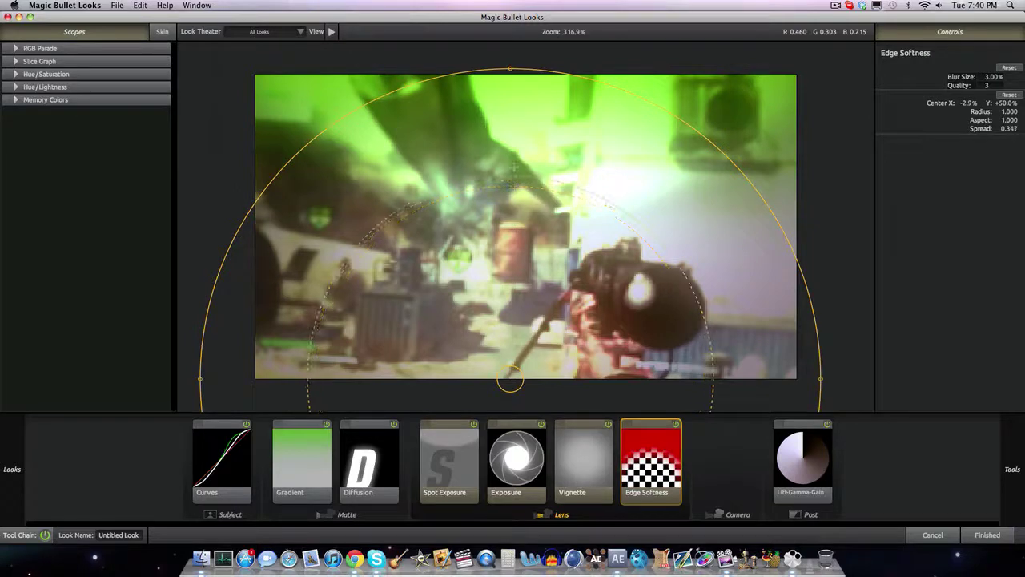
{"action": "left_click_drag", "start_coordinate": [536, 70], "coordinate": [538, 61]}
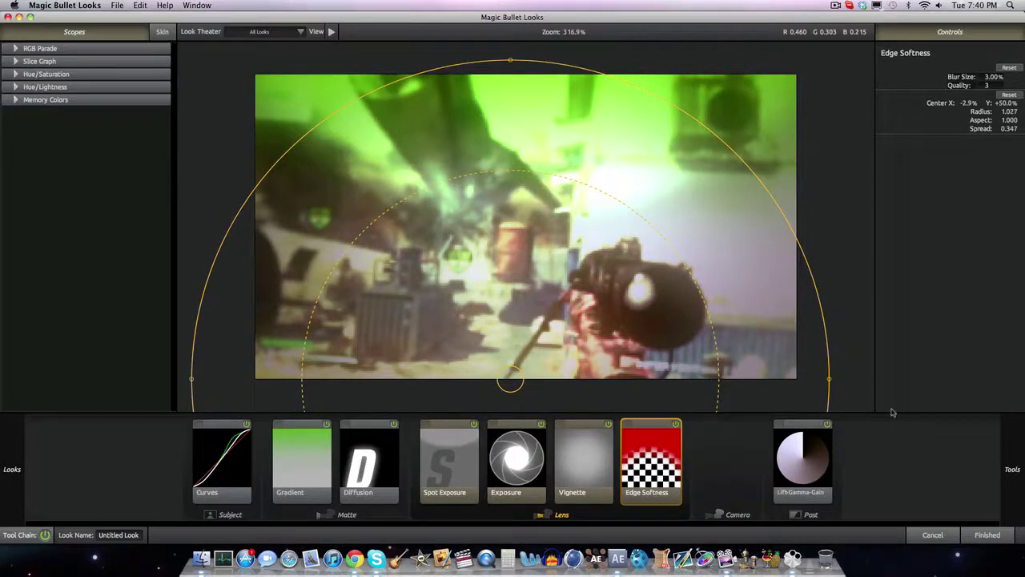
- Tint the Diffusion colour yellow-green, about R 0.854, G 0.999, B 0.348
{"action": "left_click", "coordinate": [812, 479]}
{"action": "left_click", "coordinate": [396, 471]}
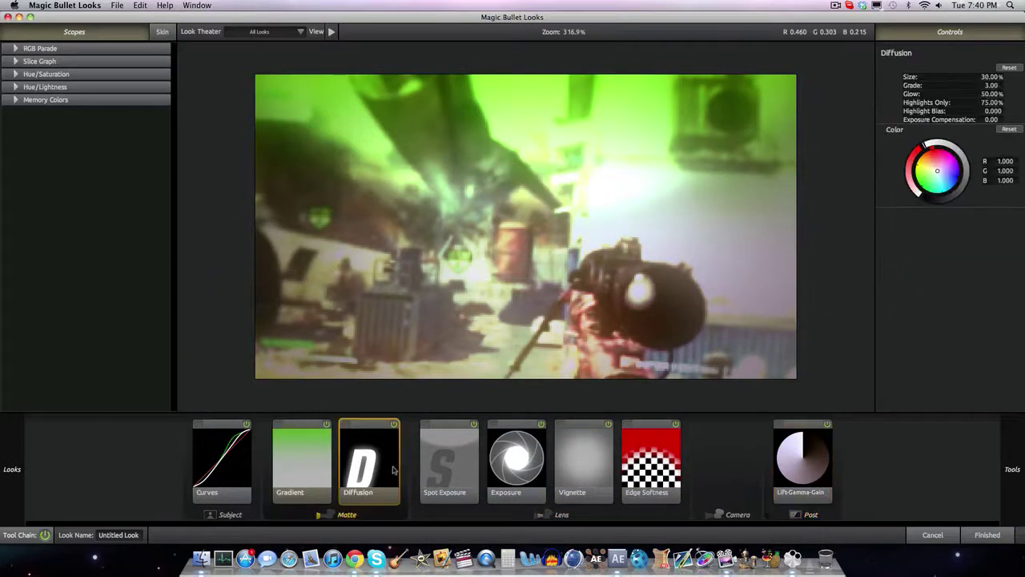
{"action": "left_click_drag", "start_coordinate": [926, 179], "coordinate": [918, 169]}
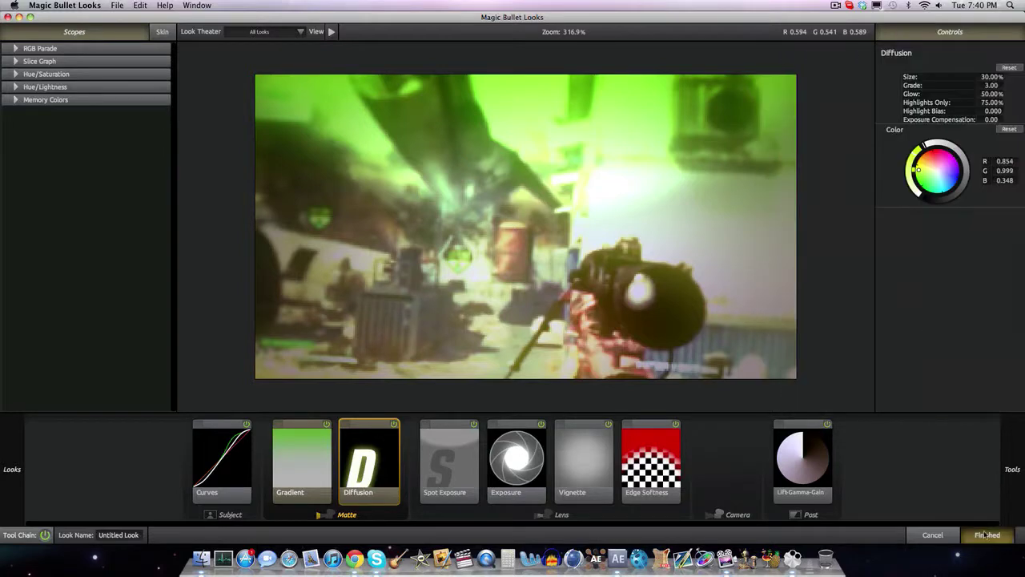
- Apply the look to the CC layer and set the composition's preview resolution to Full
{"action": "left_click", "coordinate": [988, 534]}
{"action": "left_click", "coordinate": [394, 333]}
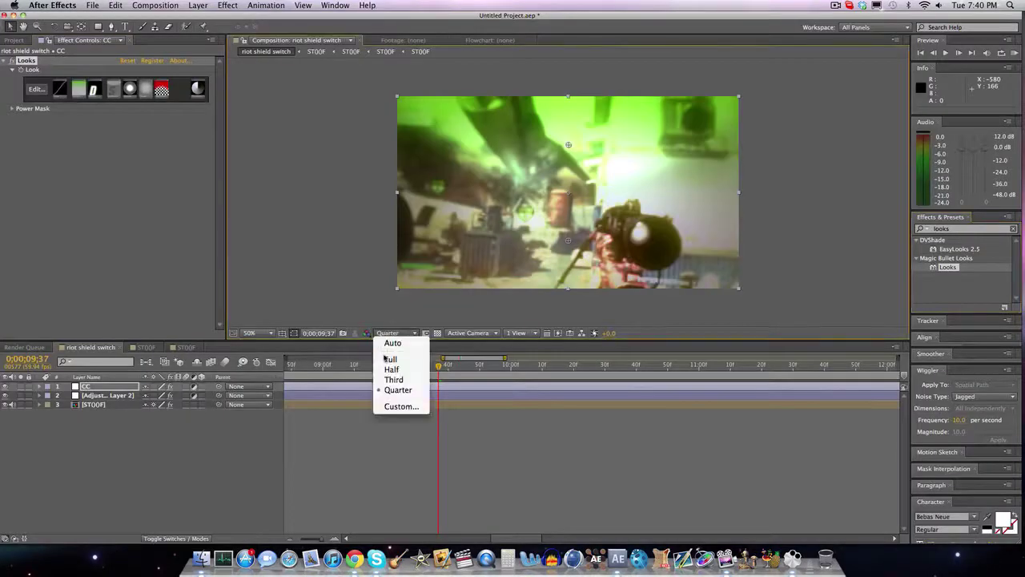
{"action": "left_click", "coordinate": [389, 359]}
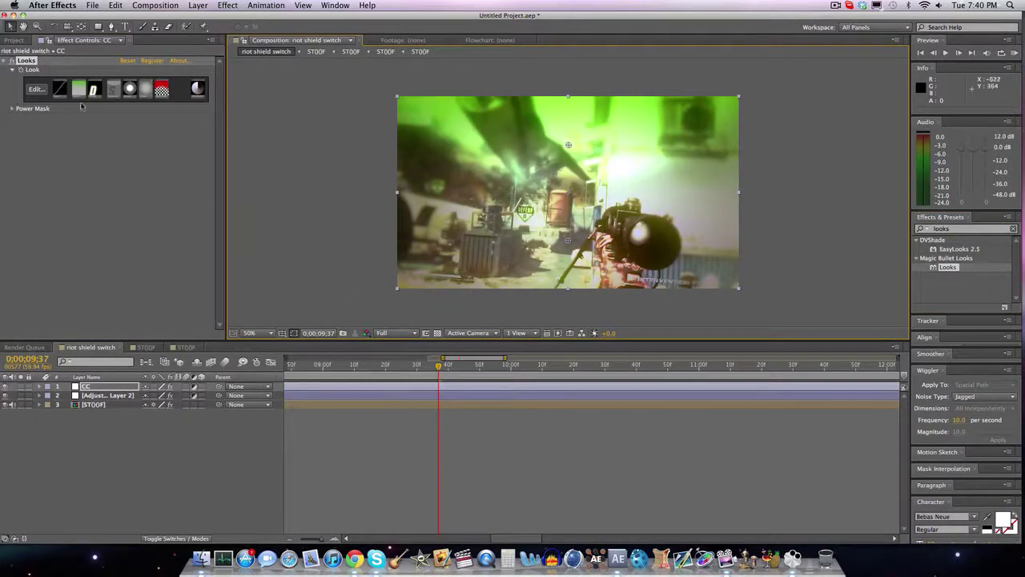
- Reopen the CC layer's look for editing and set the Gradient strength to 80%
{"action": "left_click", "coordinate": [35, 89]}
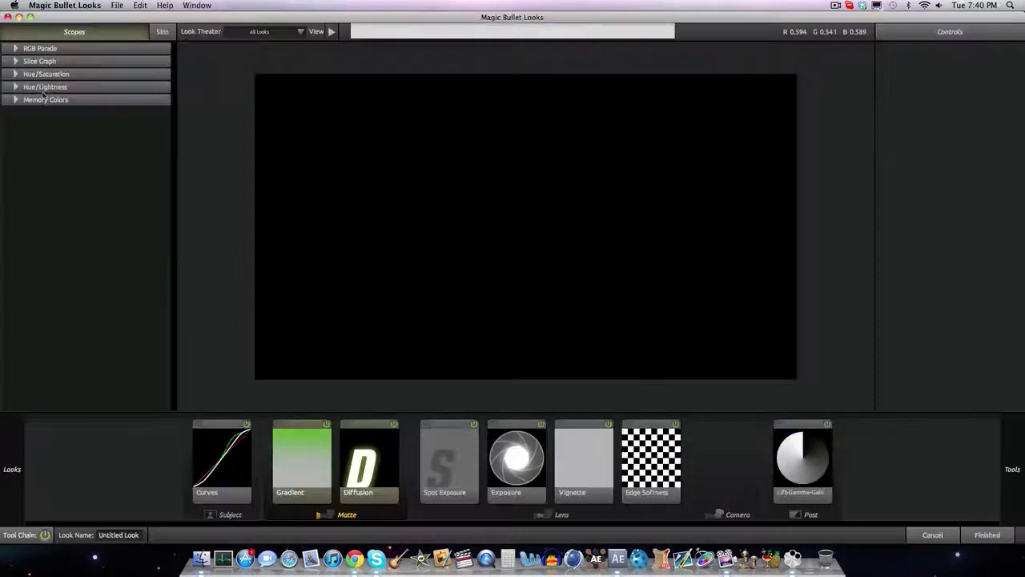
{"action": "left_click", "coordinate": [592, 200]}
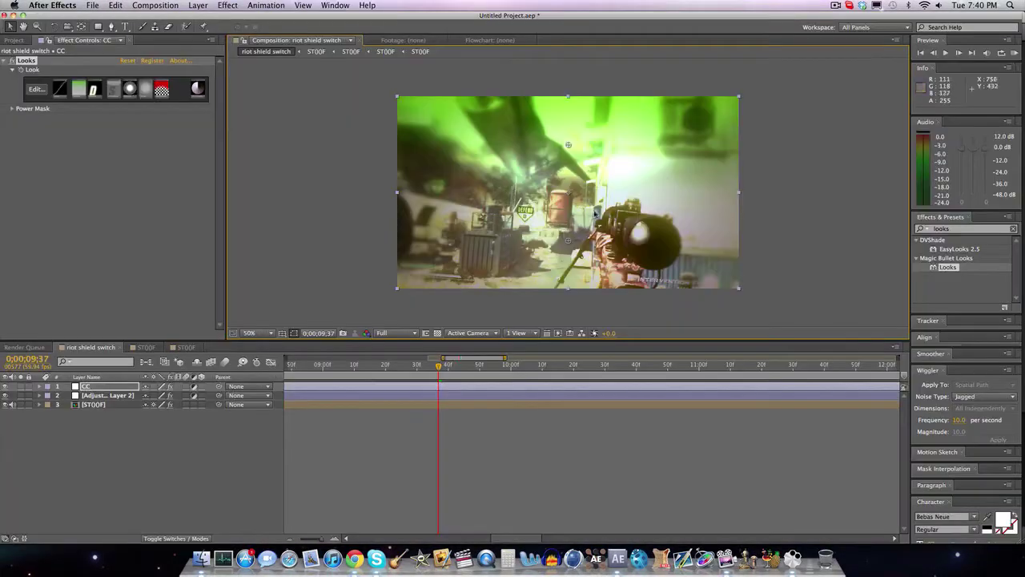
{"action": "left_click", "coordinate": [35, 89]}
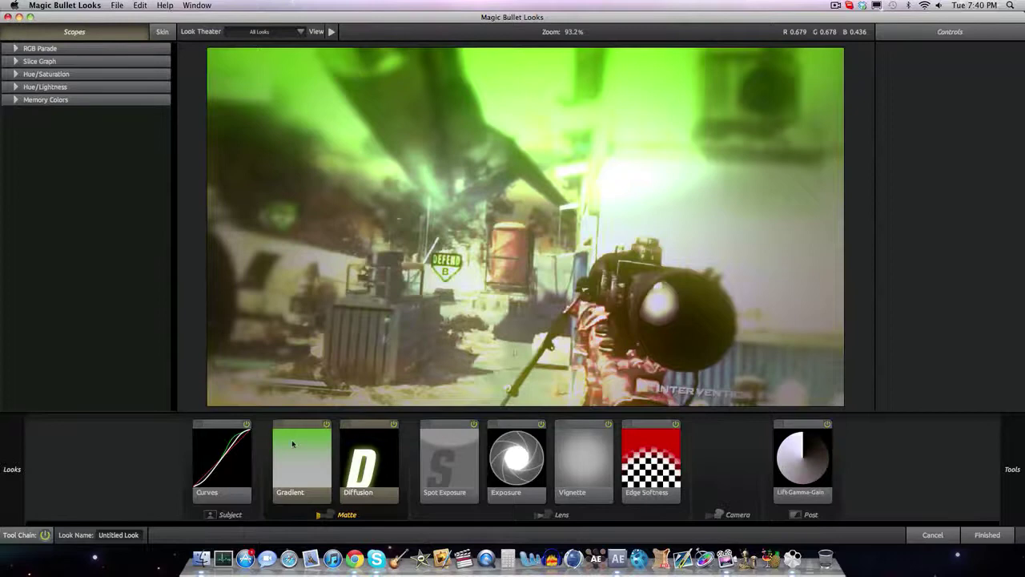
{"action": "left_click", "coordinate": [293, 442]}
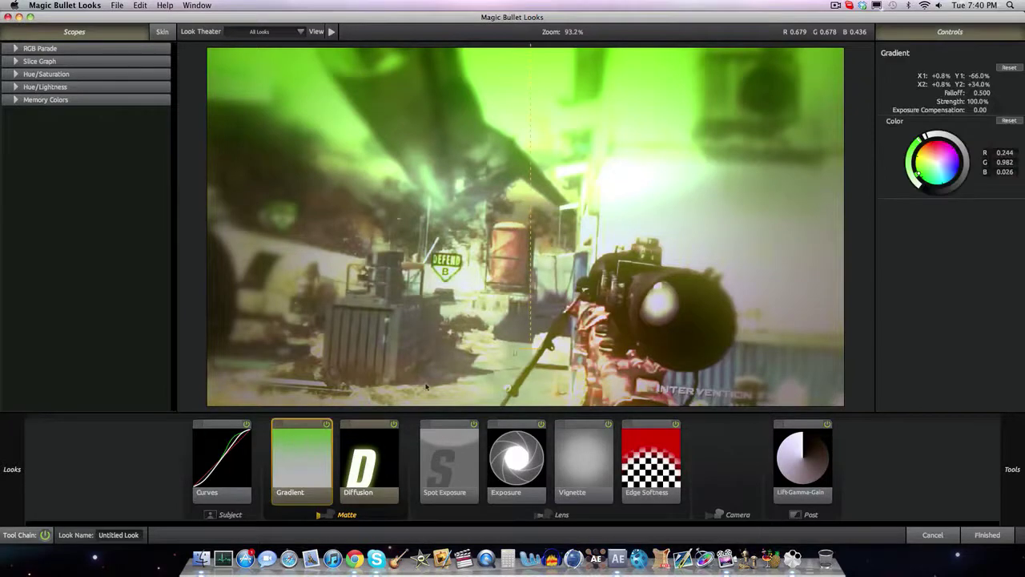
{"action": "left_click", "coordinate": [979, 101]}
{"action": "type", "text": "80"}
{"action": "key", "text": "Return"}
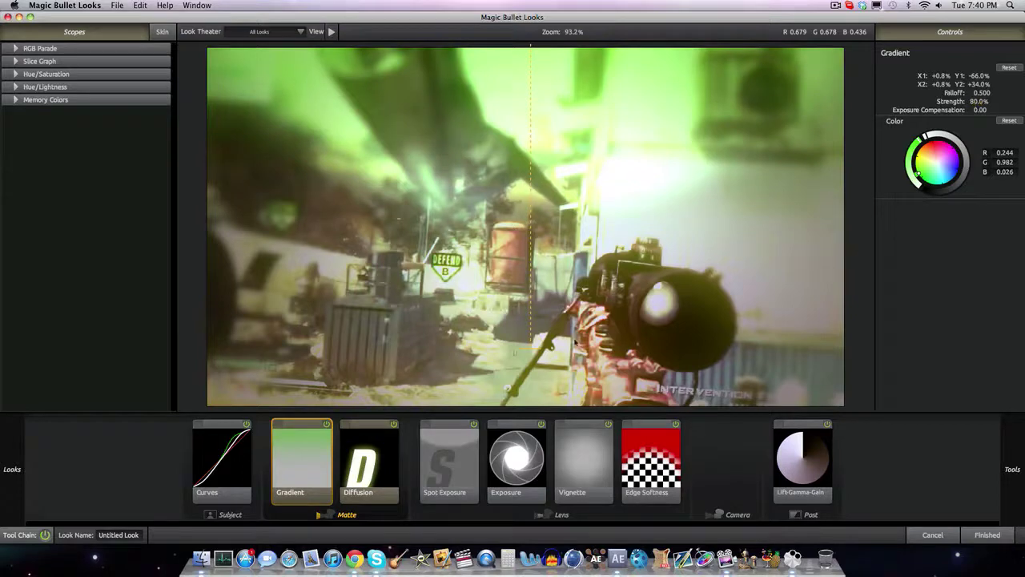
- Try Diffusion glow values of 0 and 100, and settle on 60%
{"action": "left_click", "coordinate": [439, 461]}
{"action": "left_click", "coordinate": [394, 465]}
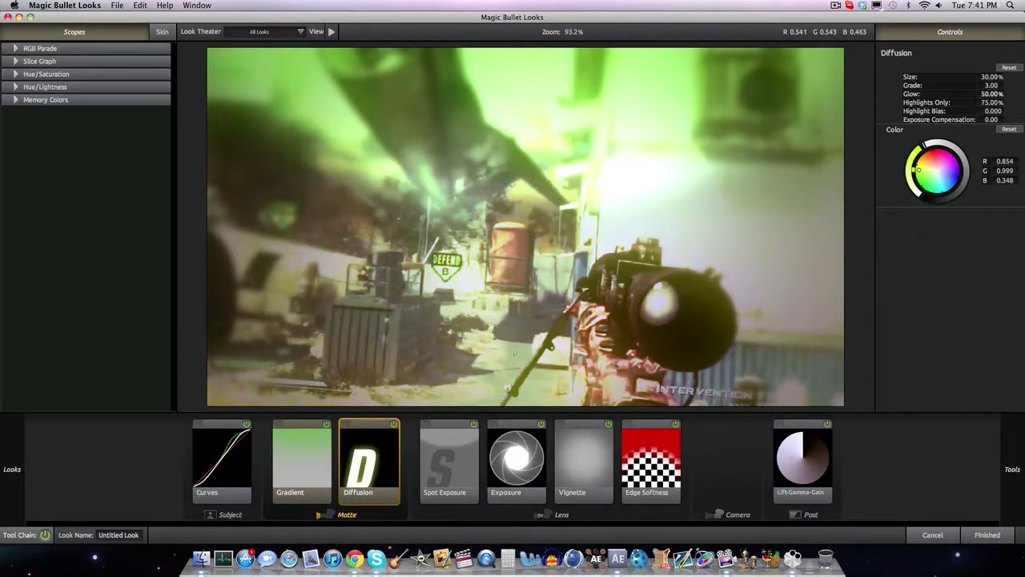
{"action": "type", "text": "0"}
{"action": "key", "text": "Return"}
{"action": "left_click", "coordinate": [992, 95]}
{"action": "type", "text": "100"}
{"action": "key", "text": "Return"}
{"action": "left_click", "coordinate": [978, 96]}
{"action": "type", "text": "60"}
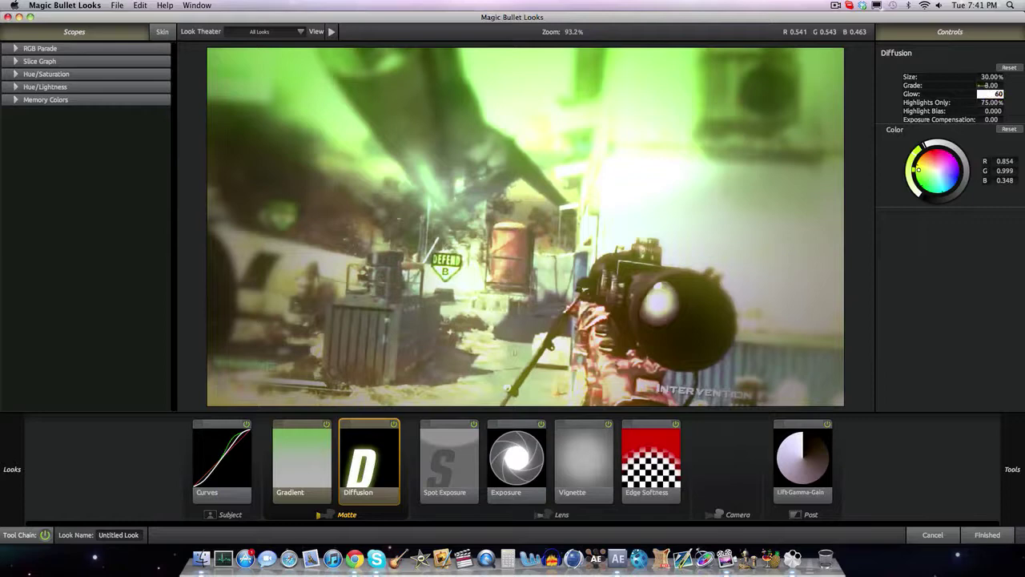
{"action": "key", "text": "Return"}
- Try a Diffusion size of 200 and set it to 10%
{"action": "type", "text": "200"}
{"action": "key", "text": "Return"}
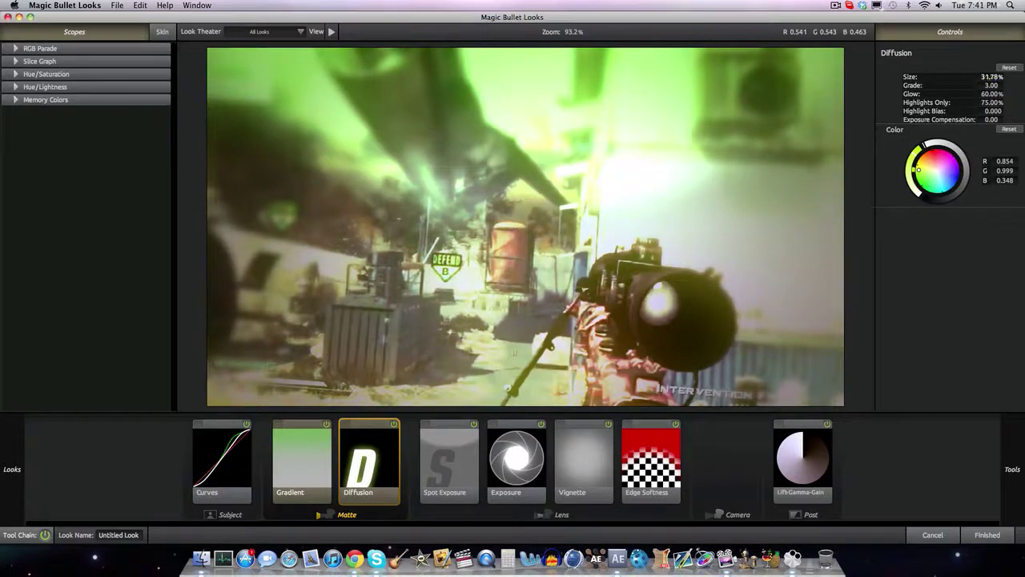
{"action": "double_click", "coordinate": [991, 77]}
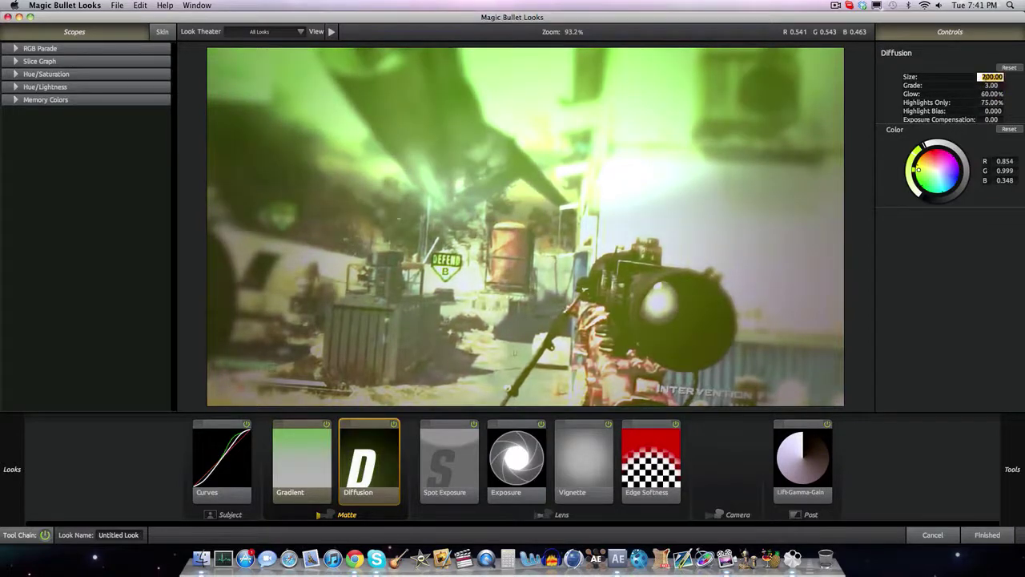
{"action": "type", "text": "10"}
{"action": "key", "text": "Return"}
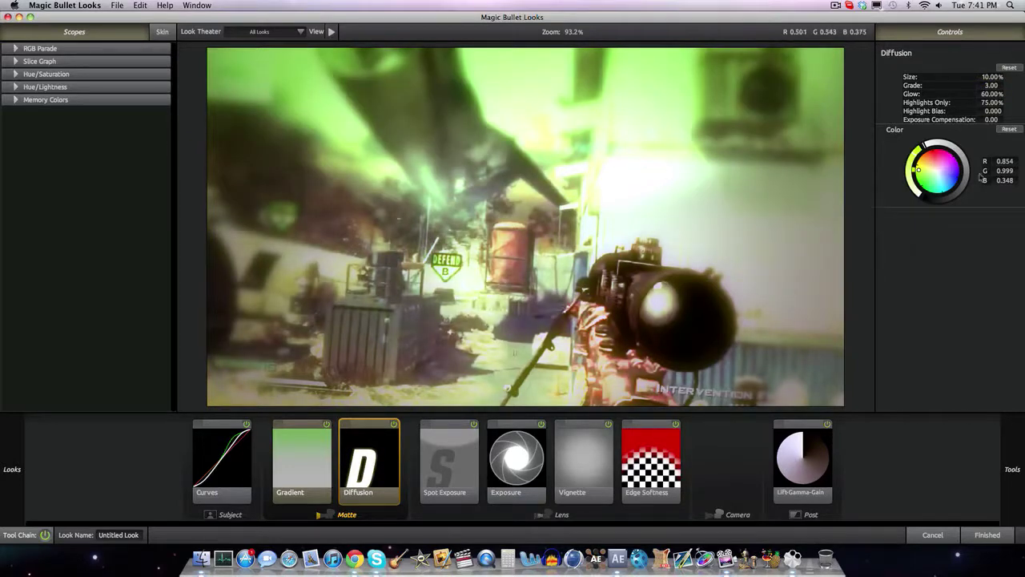
- Raise the Diffusion exposure compensation to +1.00
{"action": "left_click_drag", "start_coordinate": [992, 119], "coordinate": [1003, 120]}
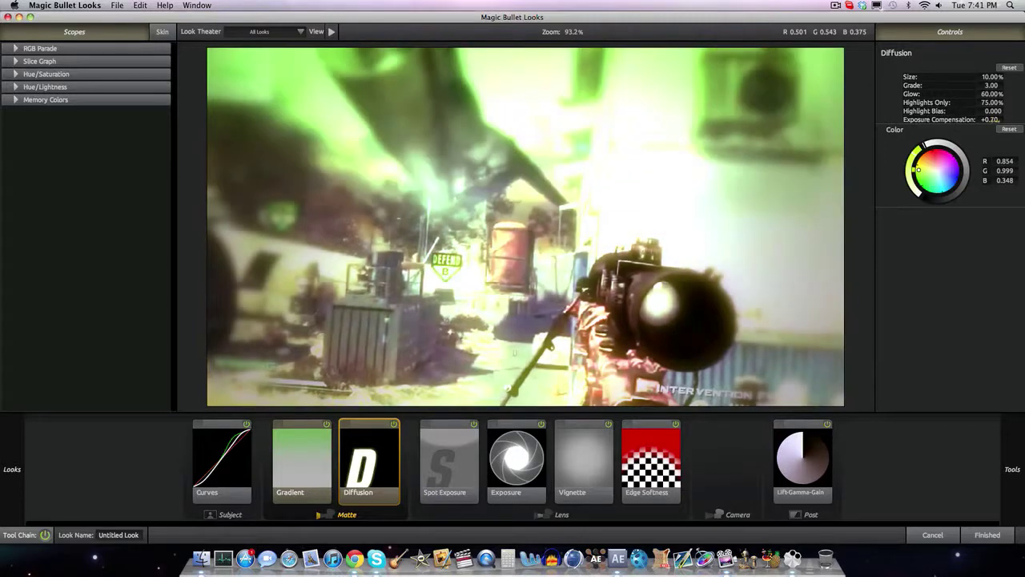
{"action": "left_click", "coordinate": [993, 119]}
{"action": "type", "text": "1"}
{"action": "key", "text": "Return"}
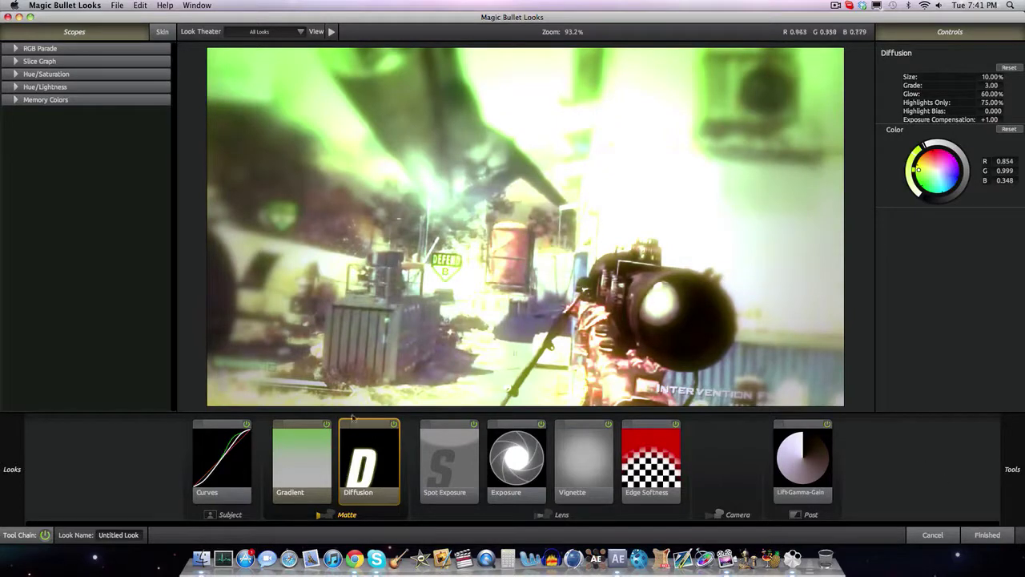
- Set the Gradient strength to 90%
{"action": "left_click", "coordinate": [303, 447]}
{"action": "left_click", "coordinate": [979, 102]}
{"action": "type", "text": "90"}
{"action": "key", "text": "Return"}
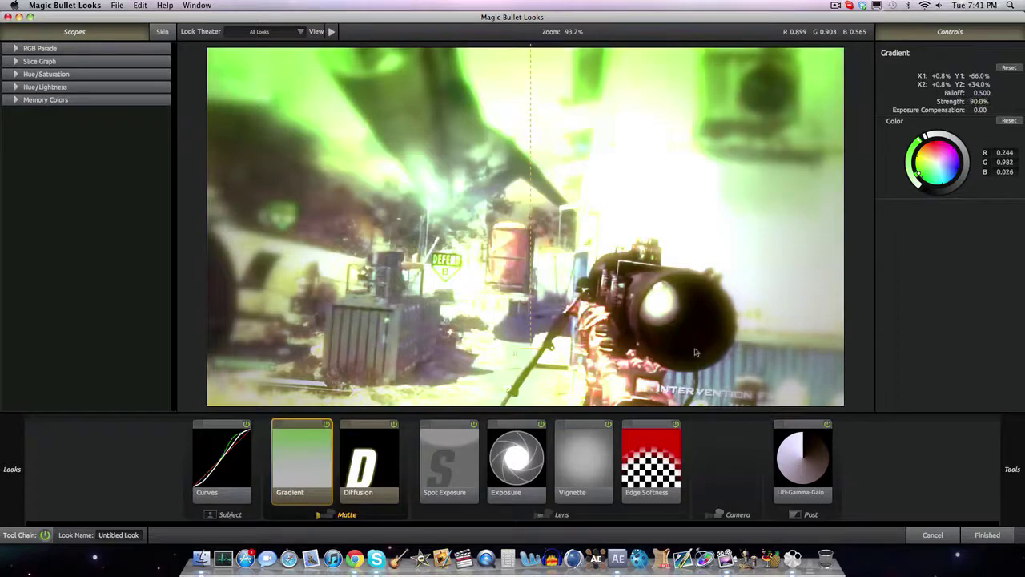
- Brighten the image by setting the Exposure tool to +1.00 stops
{"action": "left_click", "coordinate": [521, 465]}
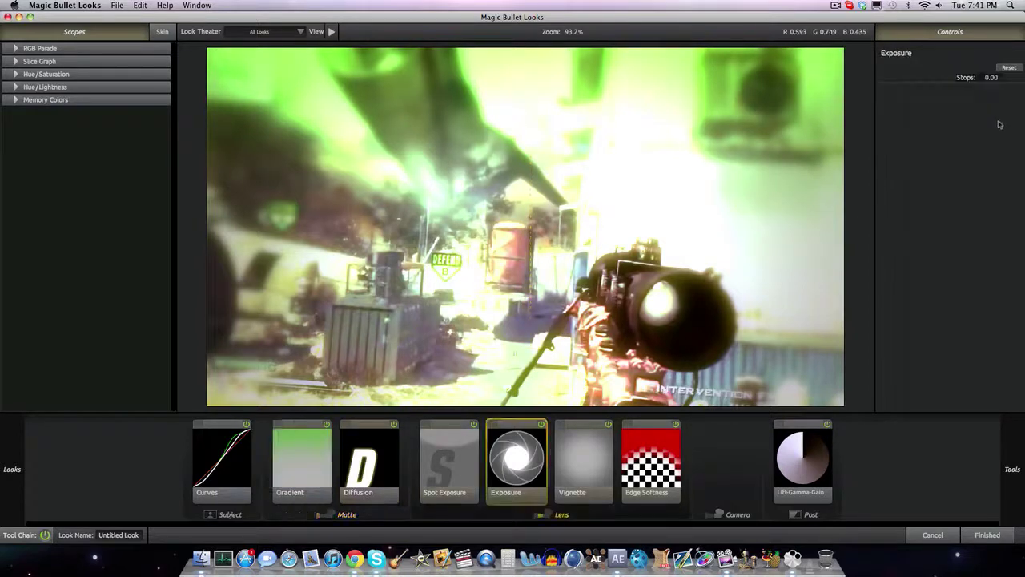
{"action": "left_click", "coordinate": [984, 77]}
{"action": "type", "text": "1"}
{"action": "key", "text": "Return"}
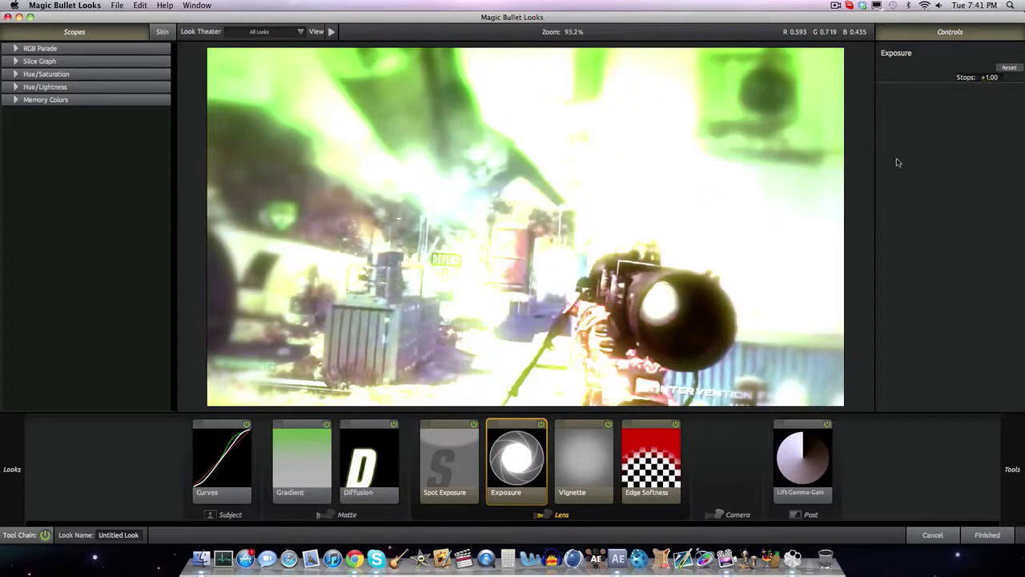
{"action": "left_click", "coordinate": [652, 461]}
{"action": "left_click", "coordinate": [757, 463]}
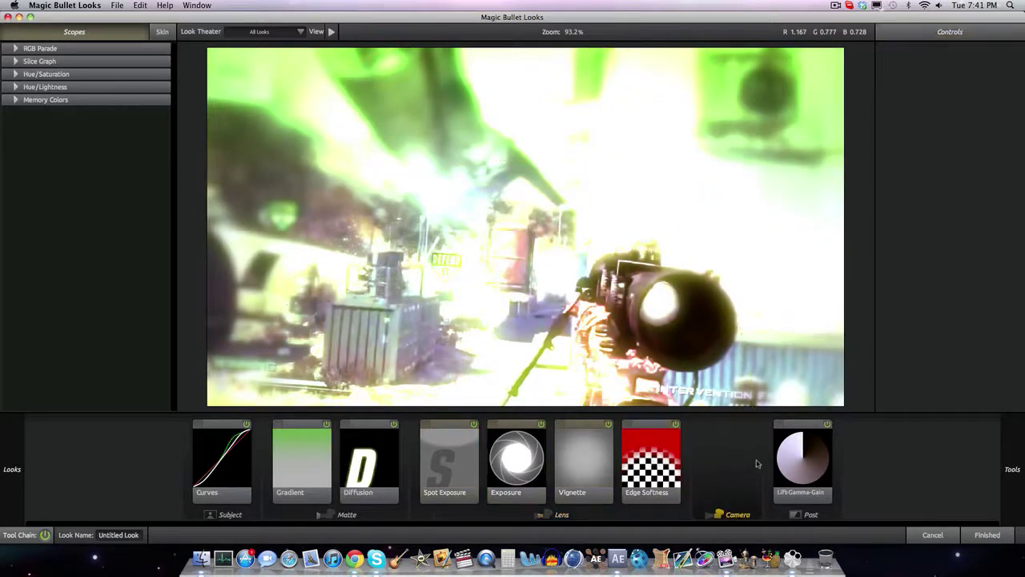
{"action": "left_click", "coordinate": [817, 465]}
{"action": "left_click", "coordinate": [222, 461]}
{"action": "left_click", "coordinate": [721, 468]}
{"action": "mouse_move", "coordinate": [1023, 381]}
{"action": "scroll", "coordinate": [922, 264], "scroll_direction": "down", "scroll_amount": 5}
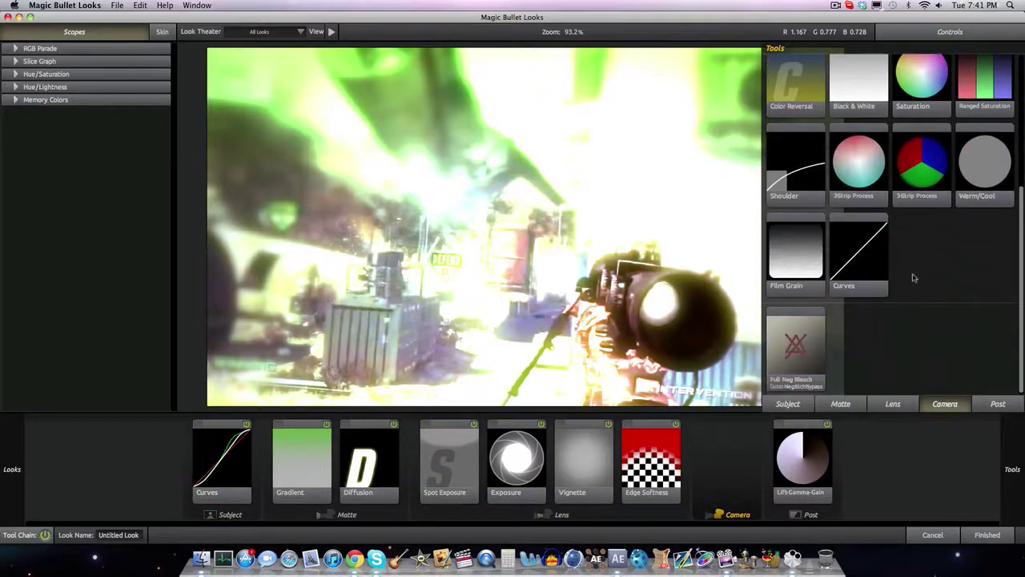
- Add Chromatic Aberration after Spot Exposure with Red/Cyan about +0.800, Green/Magenta +0.380 and Blue/Yellow +0.680
{"action": "left_click", "coordinate": [449, 461]}
{"action": "mouse_move", "coordinate": [1023, 468]}
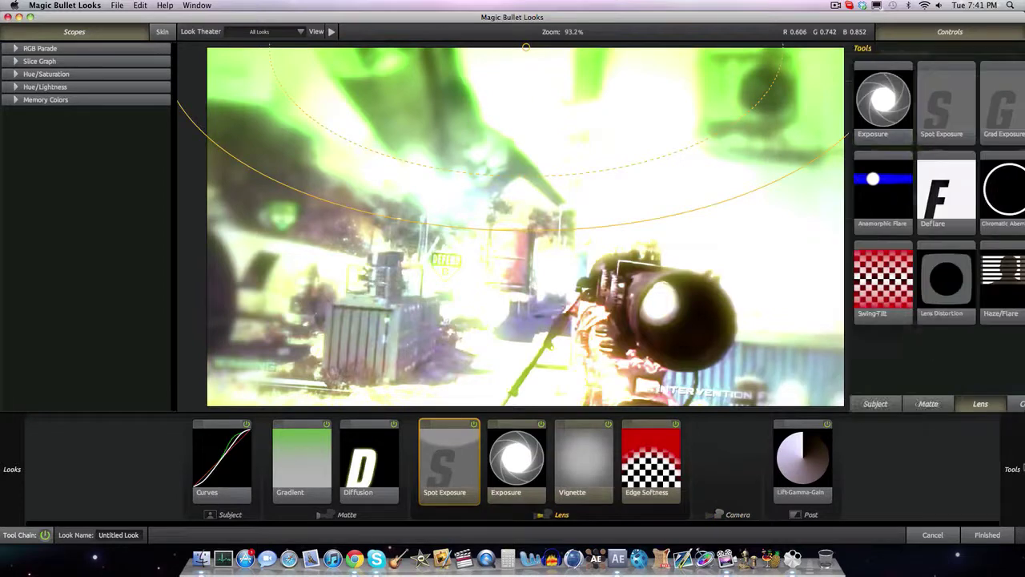
{"action": "left_click_drag", "start_coordinate": [920, 196], "coordinate": [481, 461]}
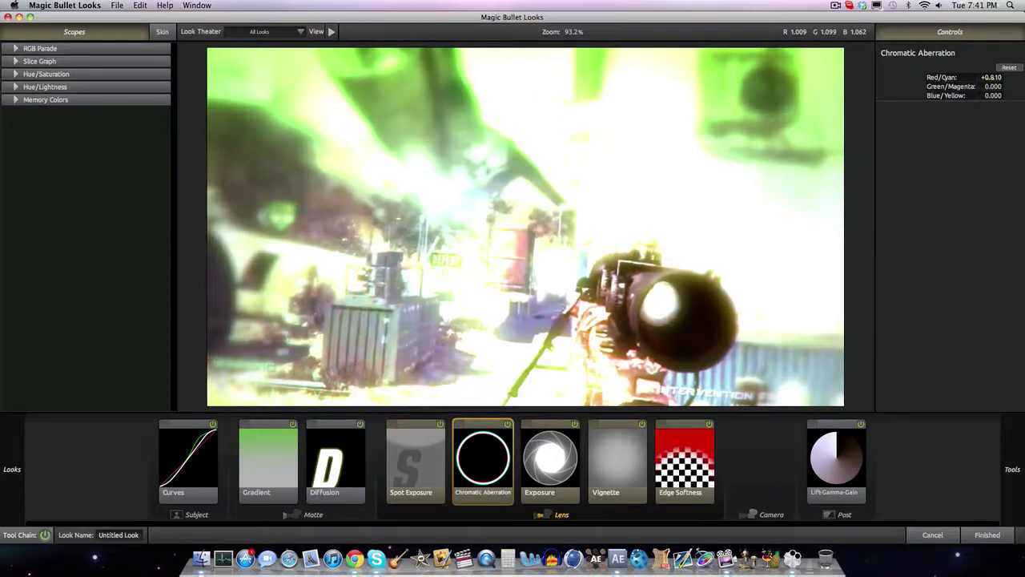
{"action": "left_click_drag", "start_coordinate": [990, 78], "coordinate": [1003, 97]}
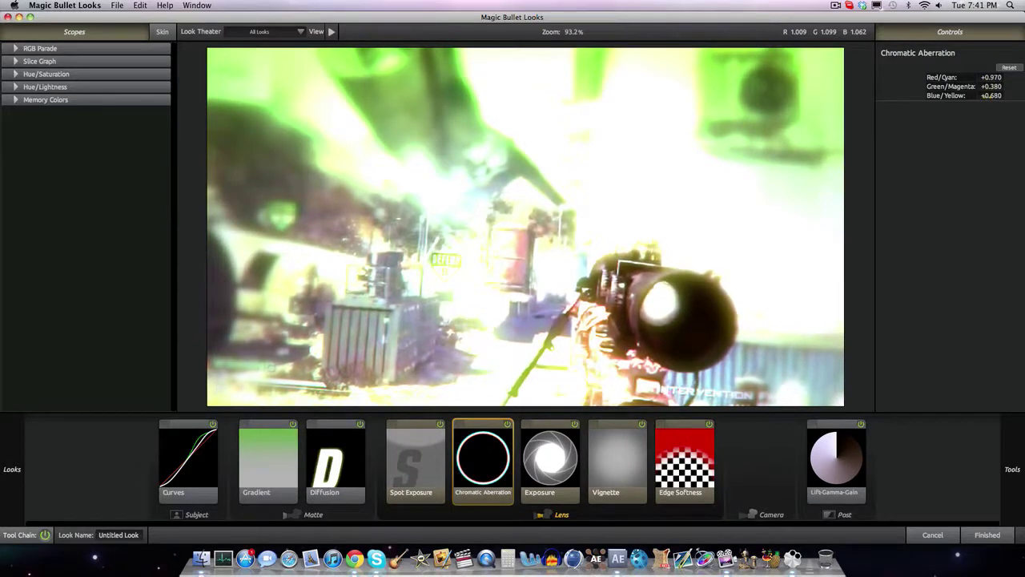
{"action": "left_click_drag", "start_coordinate": [990, 78], "coordinate": [981, 77]}
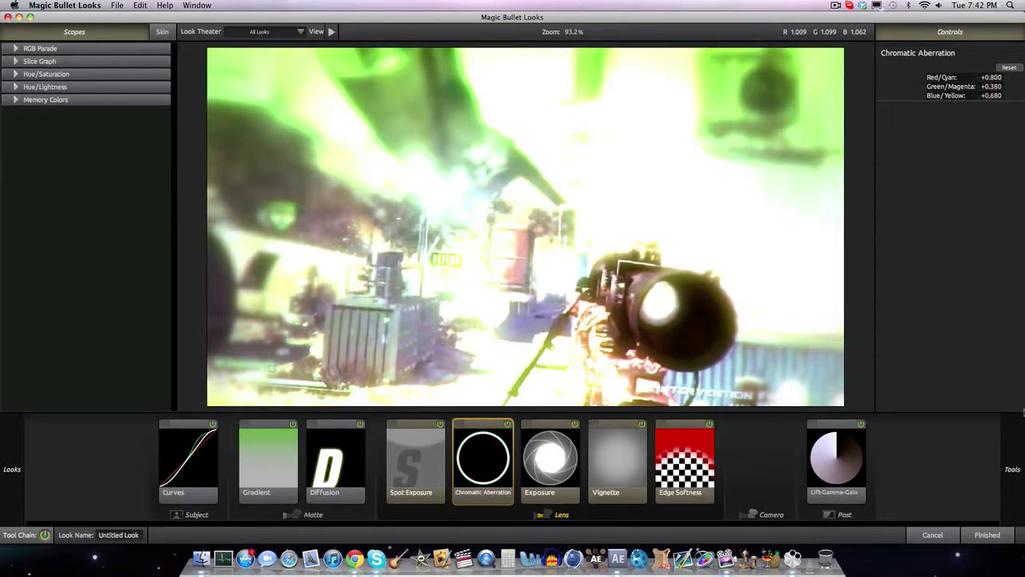
- Apply the edited look and step back through earlier frames to about 0;00;09;26 to check it on the clip
{"action": "left_click", "coordinate": [992, 536]}
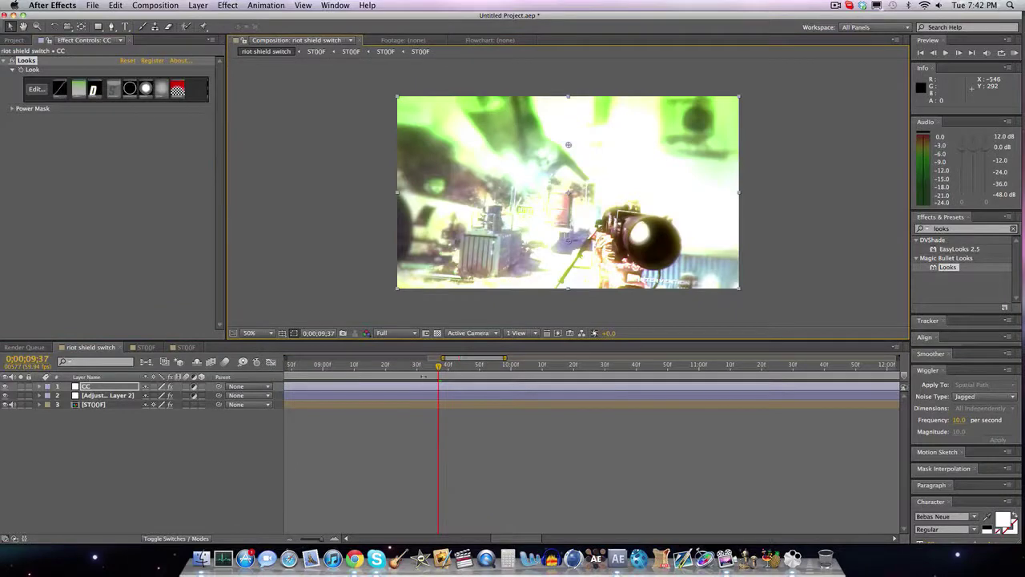
{"action": "left_click", "coordinate": [424, 371]}
{"action": "key", "text": "Page_Up"}
{"action": "key", "text": "Page_Up"}
{"action": "key", "text": "Page_Up"}
{"action": "key", "text": "Page_Up"}
{"action": "key", "text": "Page_Up"}
{"action": "key", "text": "Page_Up"}
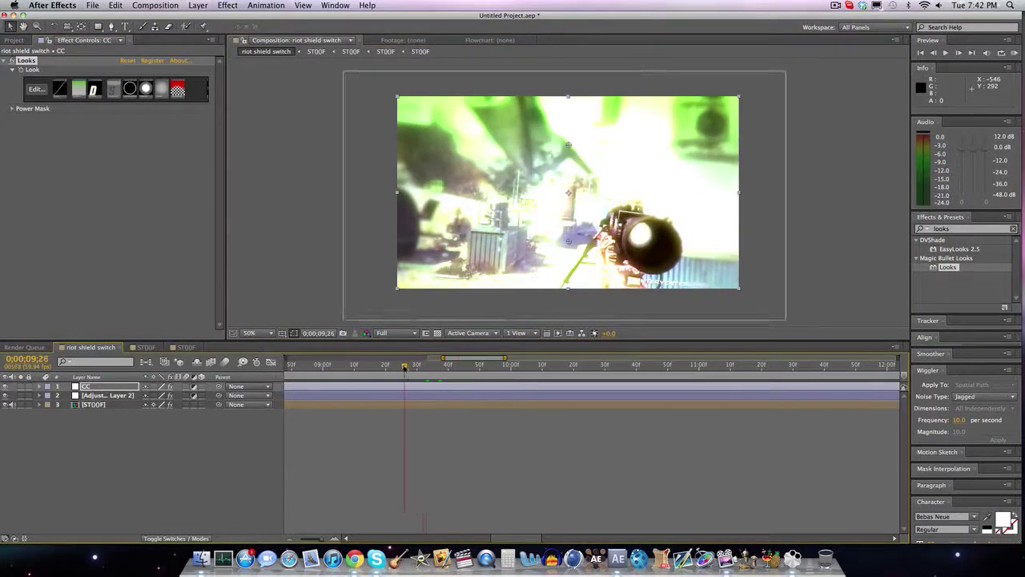
- Widen the visible time range and scrub between about 0;00;09;57 and 0;00;09;31 to check the look on the clip
{"action": "left_click_drag", "start_coordinate": [442, 358], "coordinate": [382, 358]}
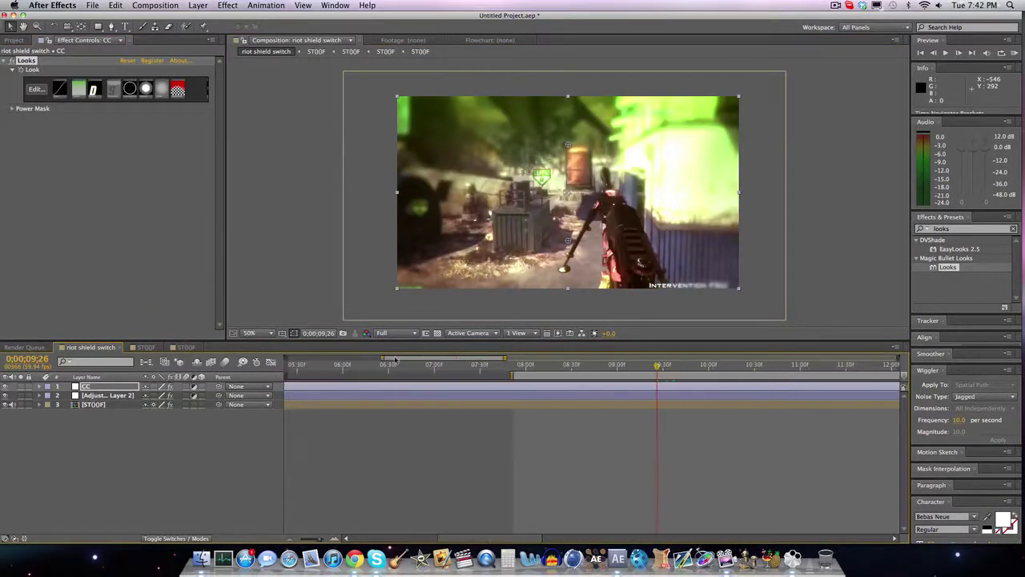
{"action": "left_click_drag", "start_coordinate": [506, 358], "coordinate": [607, 358]}
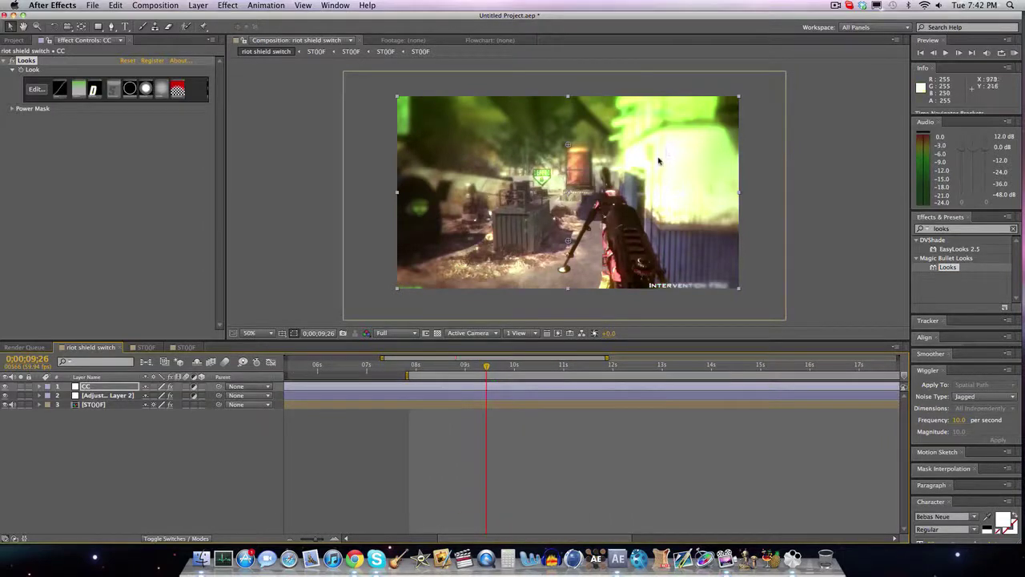
{"action": "left_click_drag", "start_coordinate": [487, 371], "coordinate": [512, 367]}
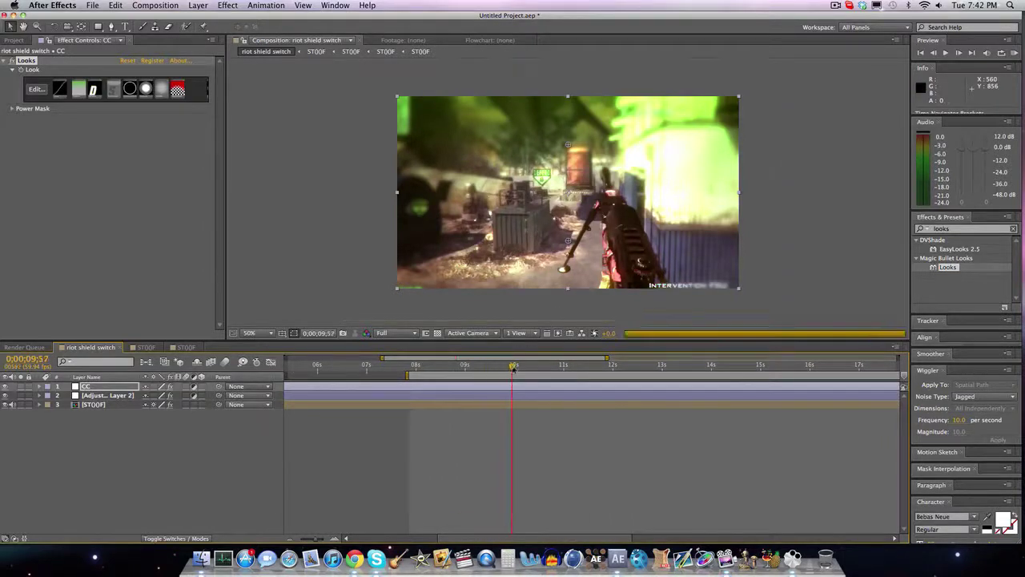
{"action": "left_click_drag", "start_coordinate": [513, 367], "coordinate": [503, 367]}
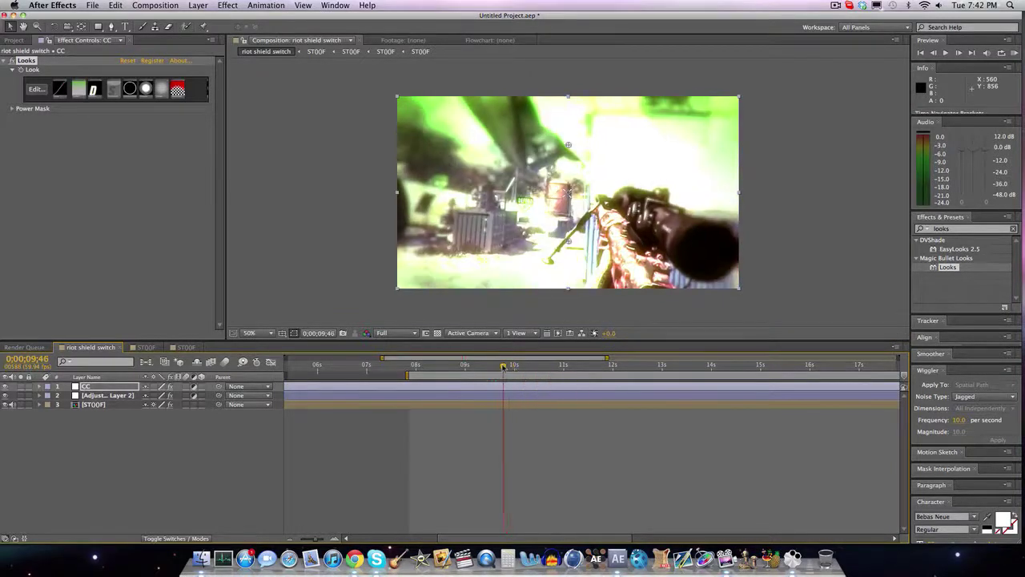
{"action": "left_click_drag", "start_coordinate": [503, 367], "coordinate": [491, 366]}
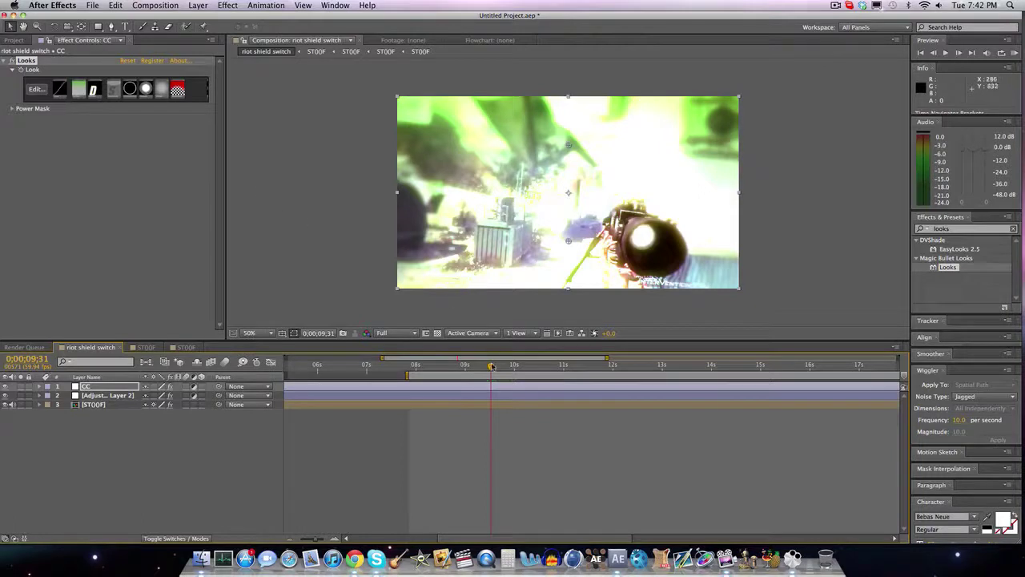
- Open the nested STOOF composition and turn Fast Blur, Turbulent Displace and Wave Warp back on across its two layers
{"action": "double_click", "coordinate": [92, 405]}
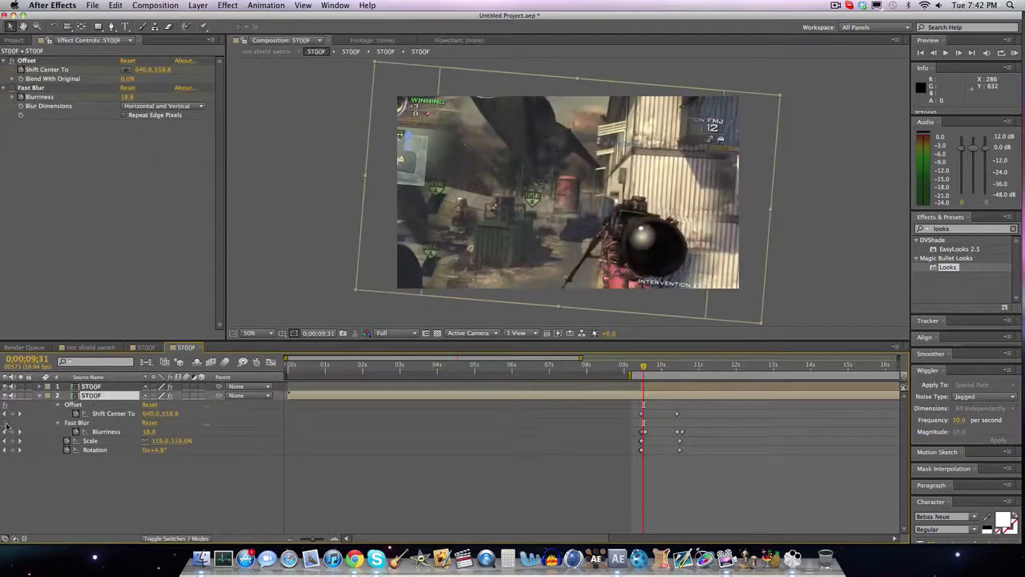
{"action": "left_click", "coordinate": [41, 395]}
{"action": "left_click", "coordinate": [40, 386]}
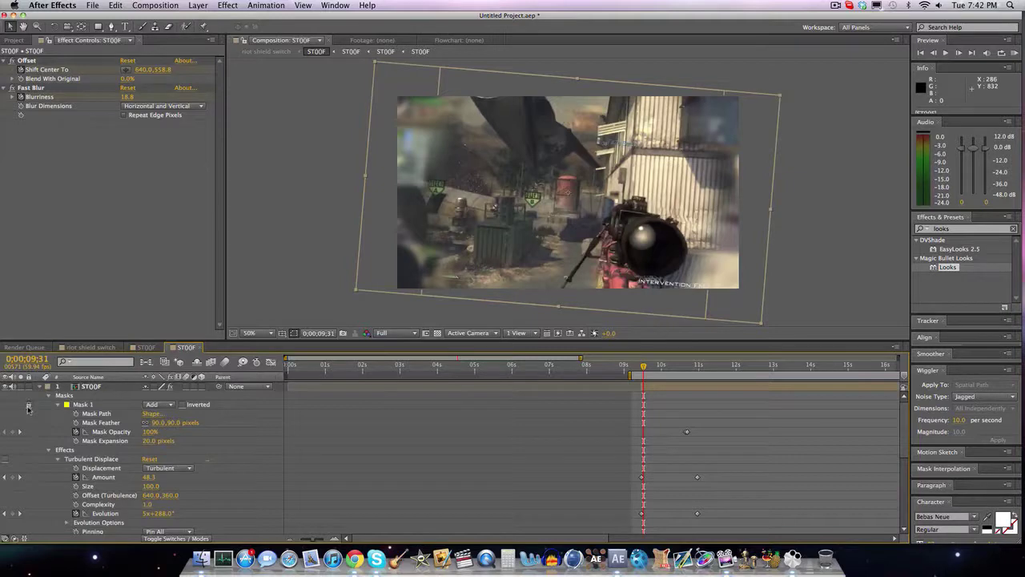
{"action": "left_click", "coordinate": [5, 459]}
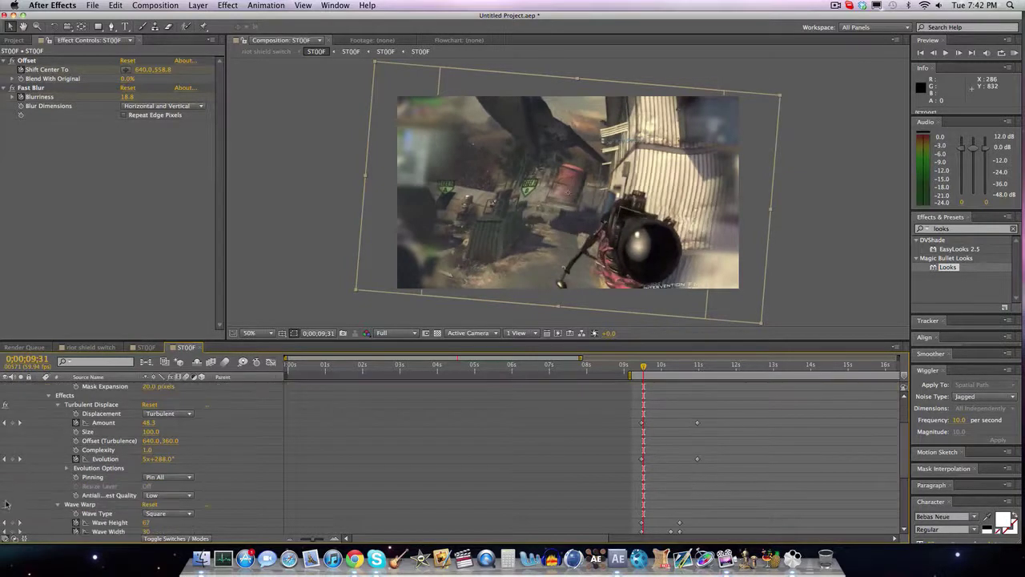
{"action": "scroll", "coordinate": [22, 445], "scroll_direction": "up", "scroll_amount": 3}
{"action": "scroll", "coordinate": [22, 440], "scroll_direction": "down", "scroll_amount": 1}
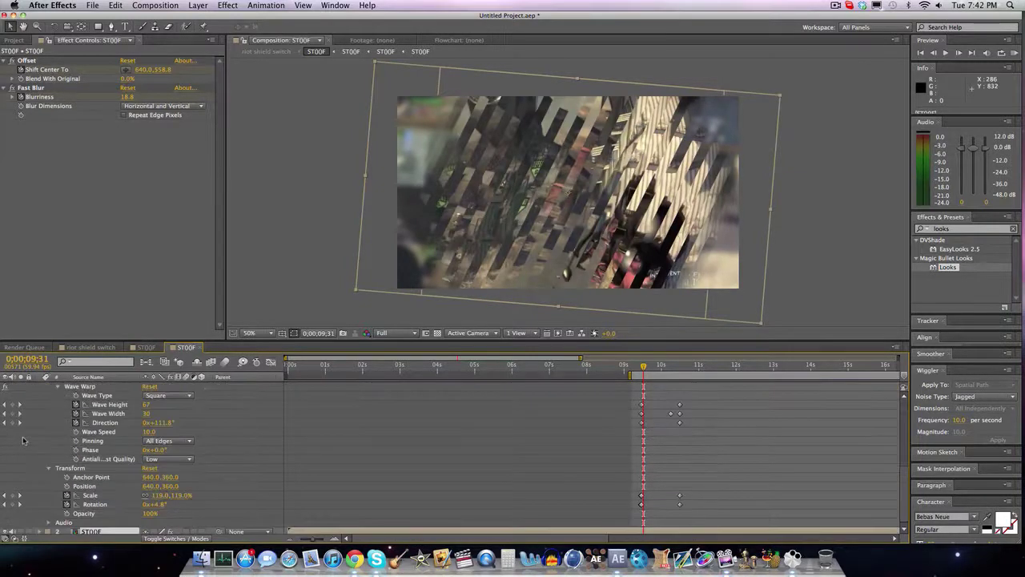
{"action": "left_click", "coordinate": [40, 386]}
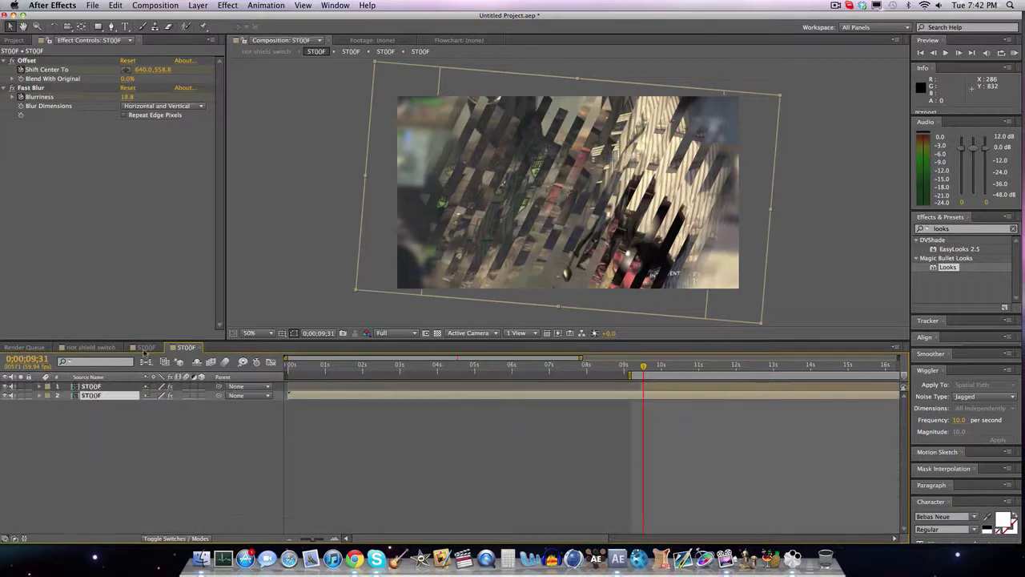
- Inspect the Twixtor Pro and transform keyframes in the next nested STOOF composition at 0;00;08;15, leaving both layers collapsed
{"action": "left_click", "coordinate": [145, 347]}
{"action": "left_click", "coordinate": [41, 432]}
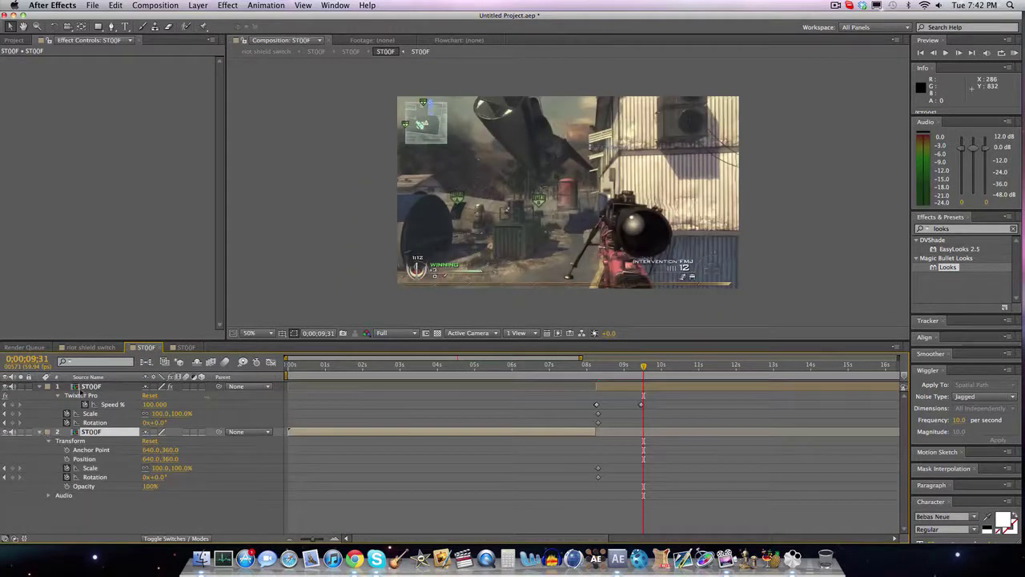
{"action": "left_click", "coordinate": [81, 390]}
{"action": "key", "text": "j"}
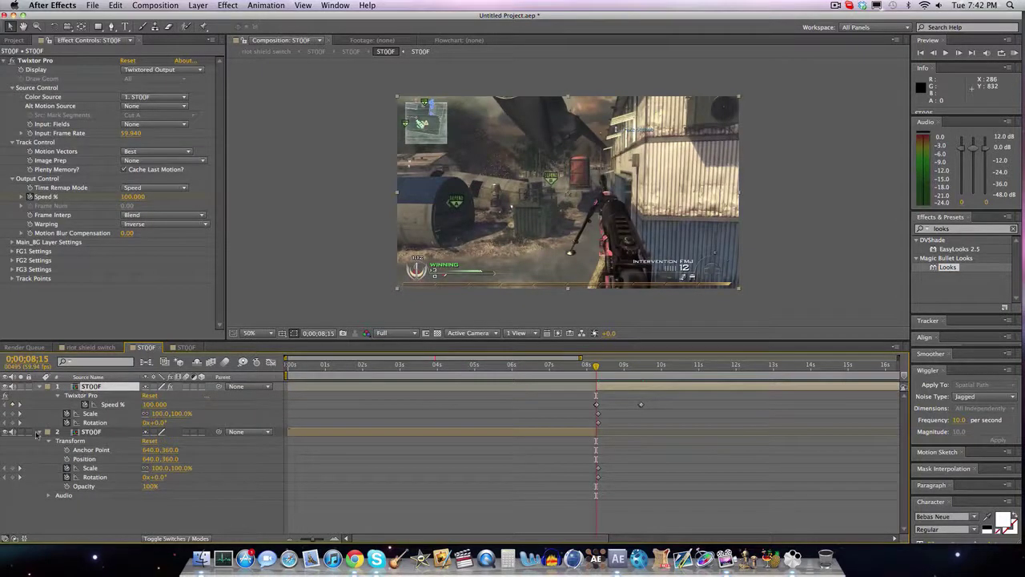
{"action": "left_click", "coordinate": [36, 433]}
{"action": "left_click", "coordinate": [39, 387]}
- View the main composition at 0;00;09;10 and check the keyframed effects on both layers of the first nested STOOF composition
{"action": "left_click", "coordinate": [90, 347]}
{"action": "left_click", "coordinate": [474, 365]}
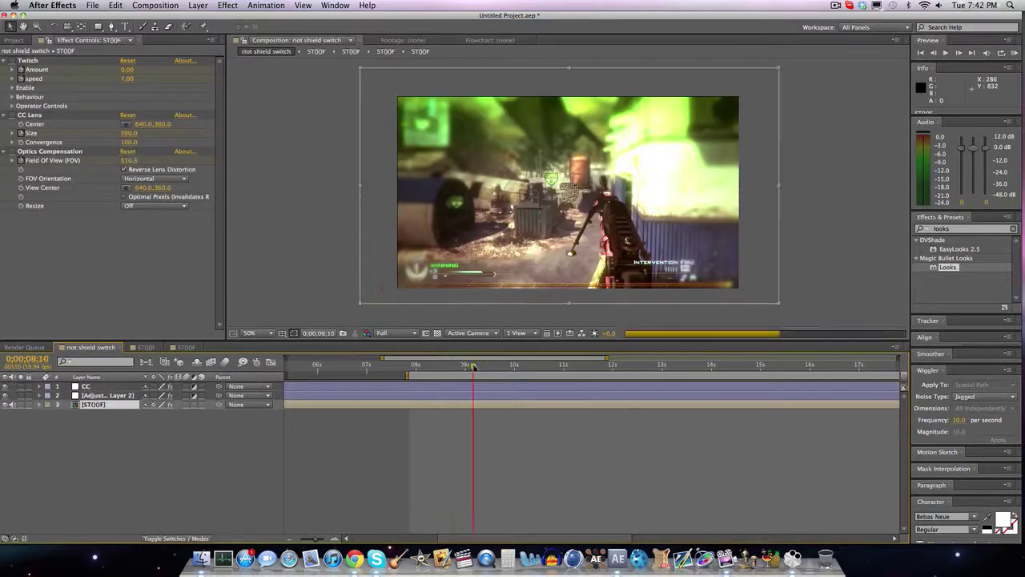
{"action": "left_click", "coordinate": [186, 347]}
{"action": "key", "text": "u"}
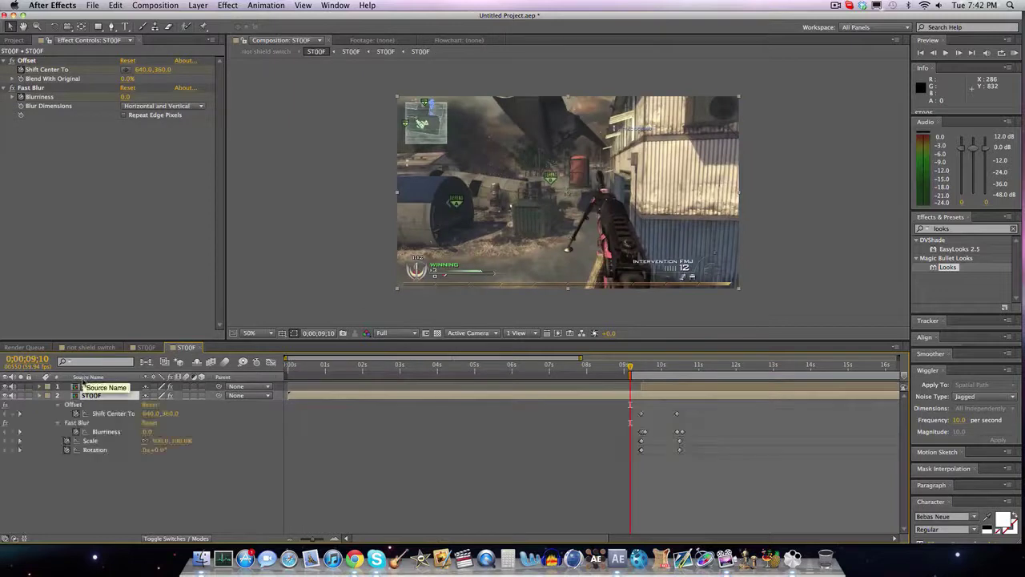
{"action": "left_click", "coordinate": [90, 387]}
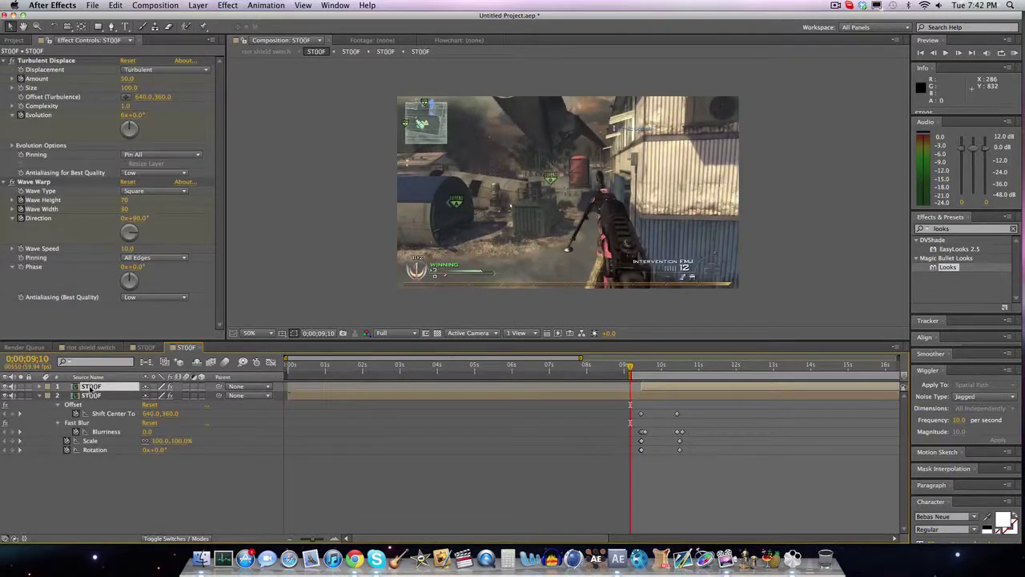
{"action": "key", "text": "u"}
{"action": "left_click", "coordinate": [39, 386]}
{"action": "key", "text": "shift+comma"}
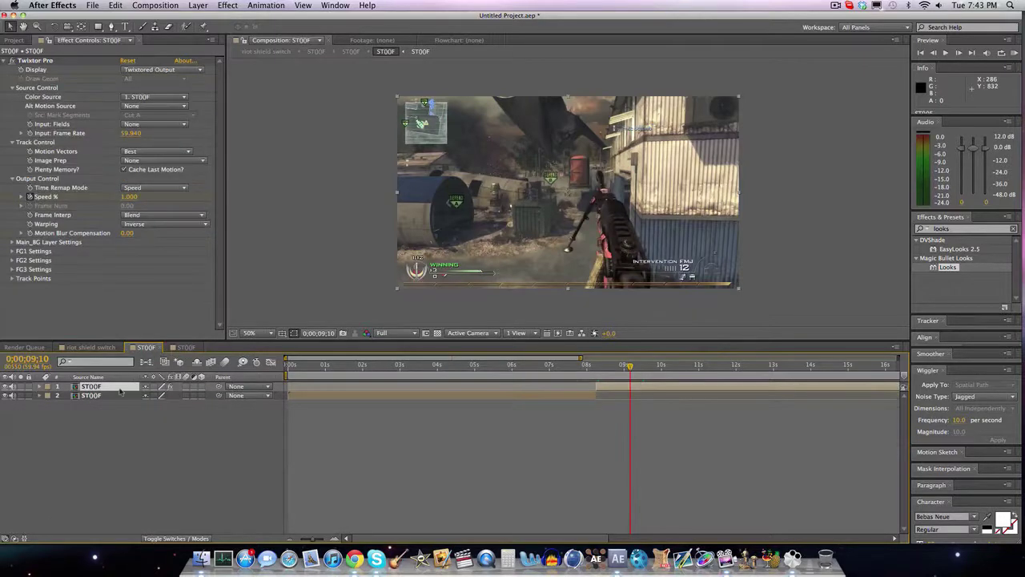
- Inspect the lower layer of the Twixtor composition and open its source to check the lower riot shield switch clip
{"action": "left_click", "coordinate": [94, 397]}
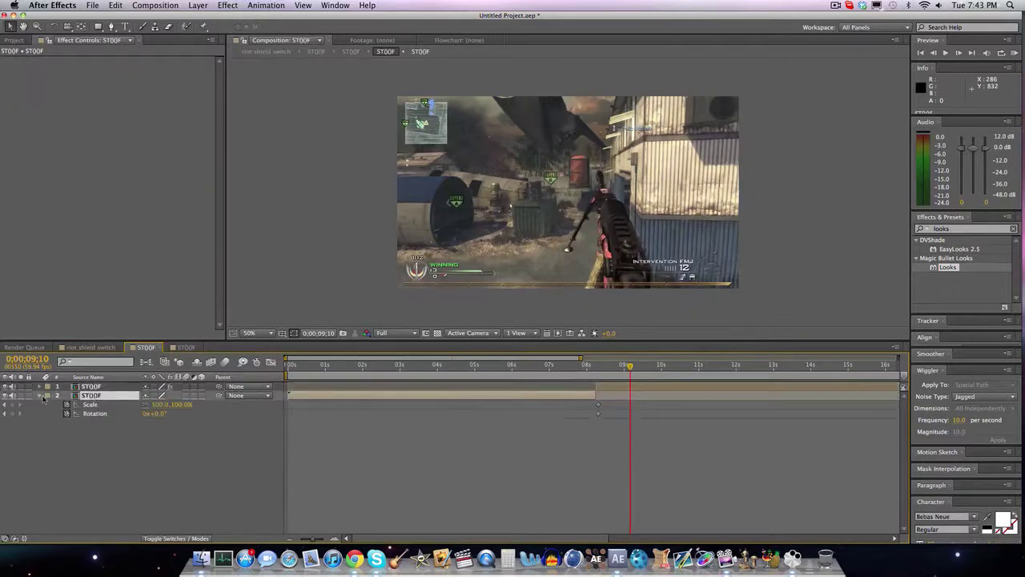
{"action": "left_click", "coordinate": [39, 396]}
{"action": "left_click", "coordinate": [49, 405]}
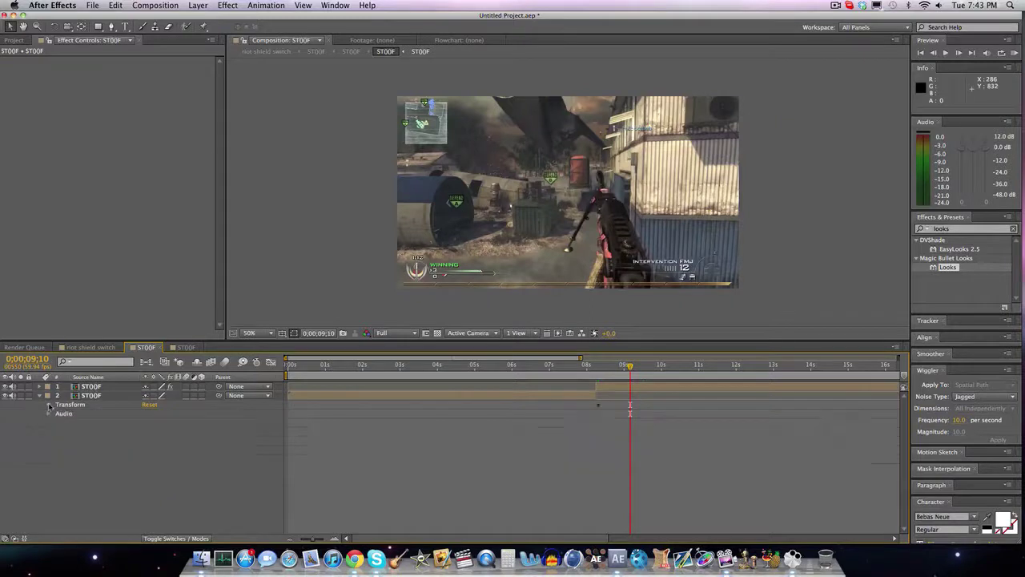
{"action": "left_click", "coordinate": [44, 396]}
{"action": "double_click", "coordinate": [90, 395]}
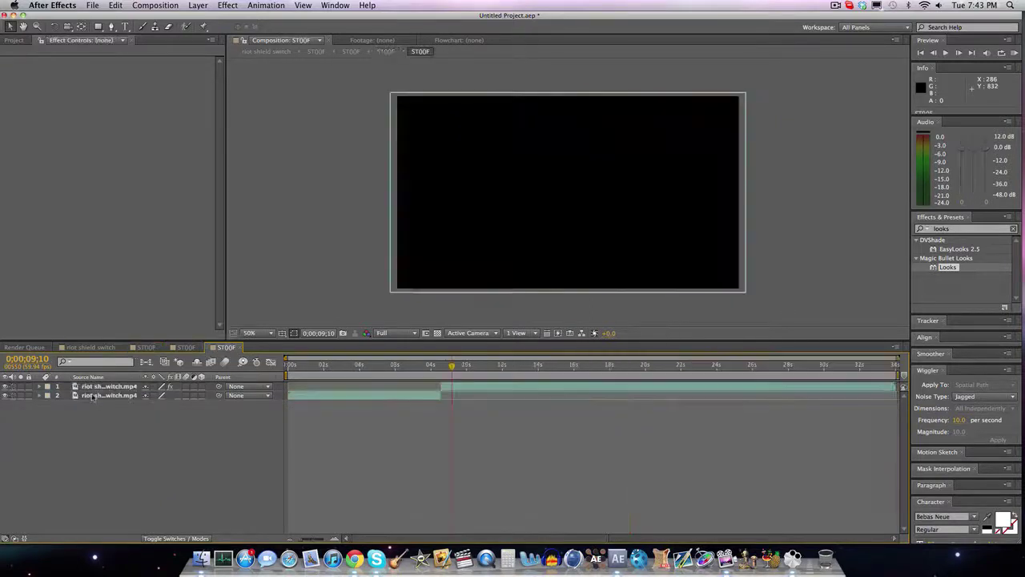
{"action": "left_click", "coordinate": [92, 396]}
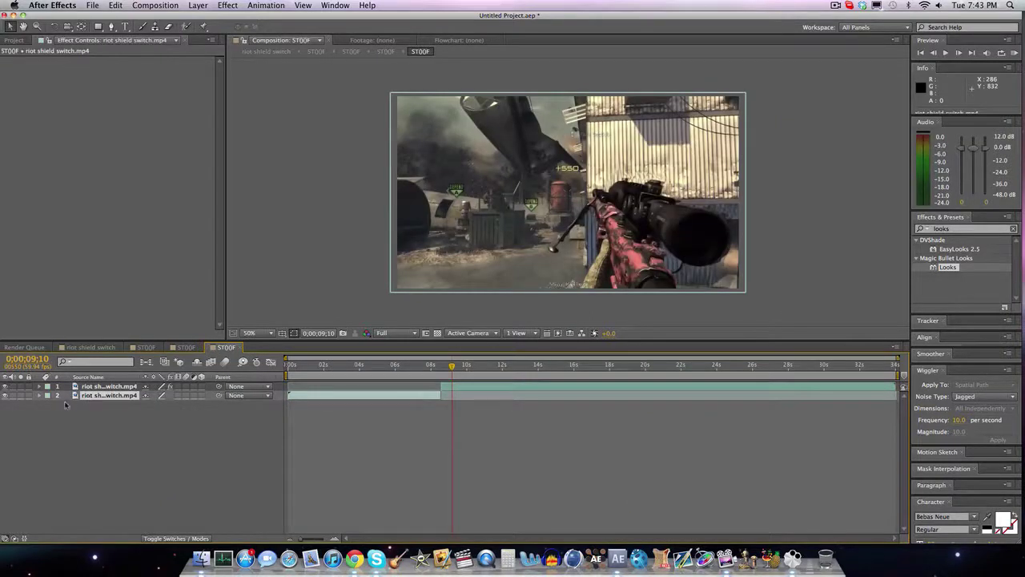
{"action": "left_click", "coordinate": [40, 396]}
- Turn Twitch, CC Lens and Optics Compensation back on for STOOF in riot shield switch, and go to 0;00;08;07
{"action": "left_click", "coordinate": [73, 350]}
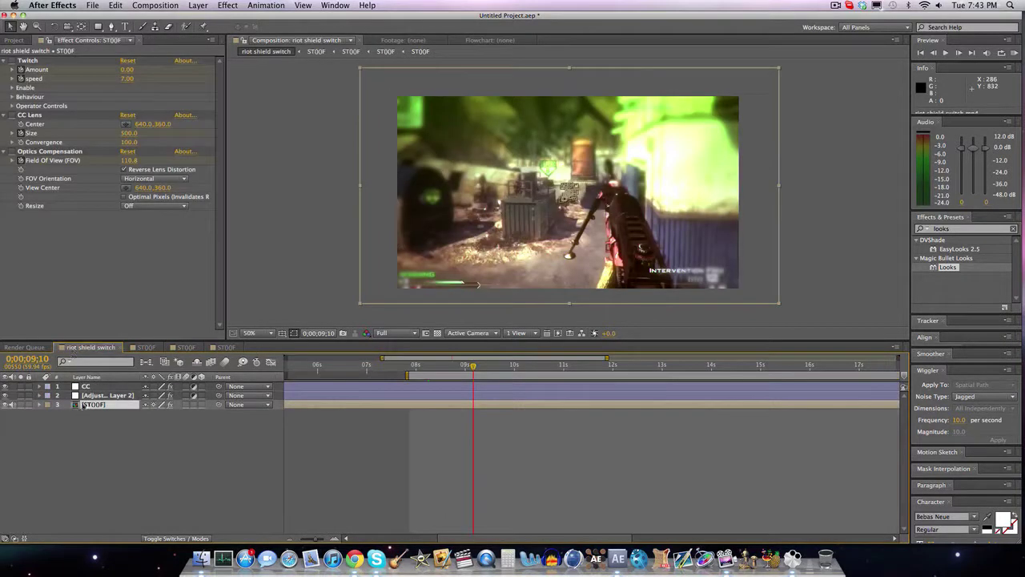
{"action": "key", "text": "u"}
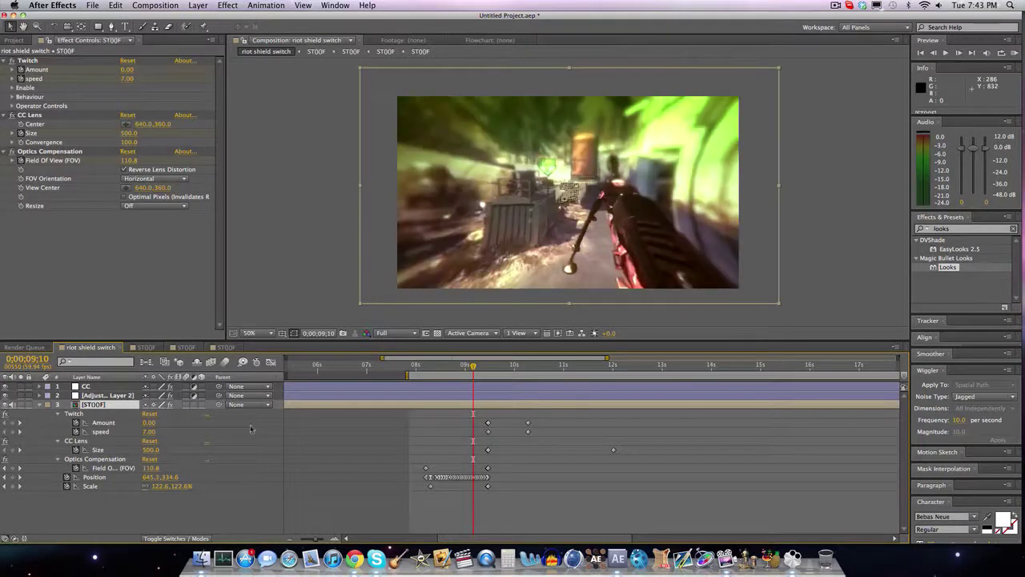
{"action": "left_click_drag", "start_coordinate": [475, 366], "coordinate": [421, 366]}
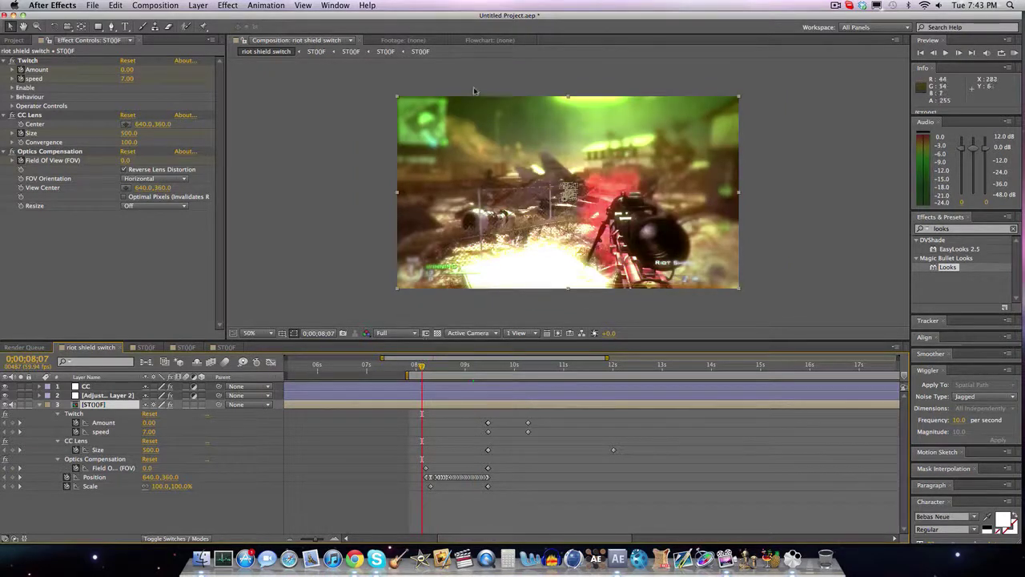
- Add a new adjustment layer to the riot shield switch composition and place it directly below the CC layer
{"action": "left_click", "coordinate": [171, 5]}
{"action": "mouse_move", "coordinate": [199, 4]}
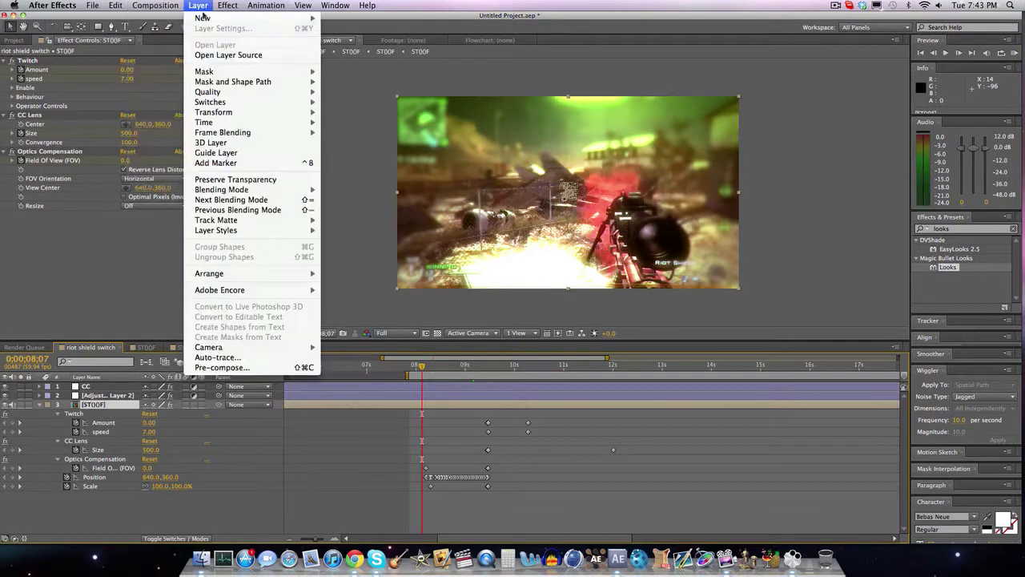
{"action": "left_click", "coordinate": [352, 83]}
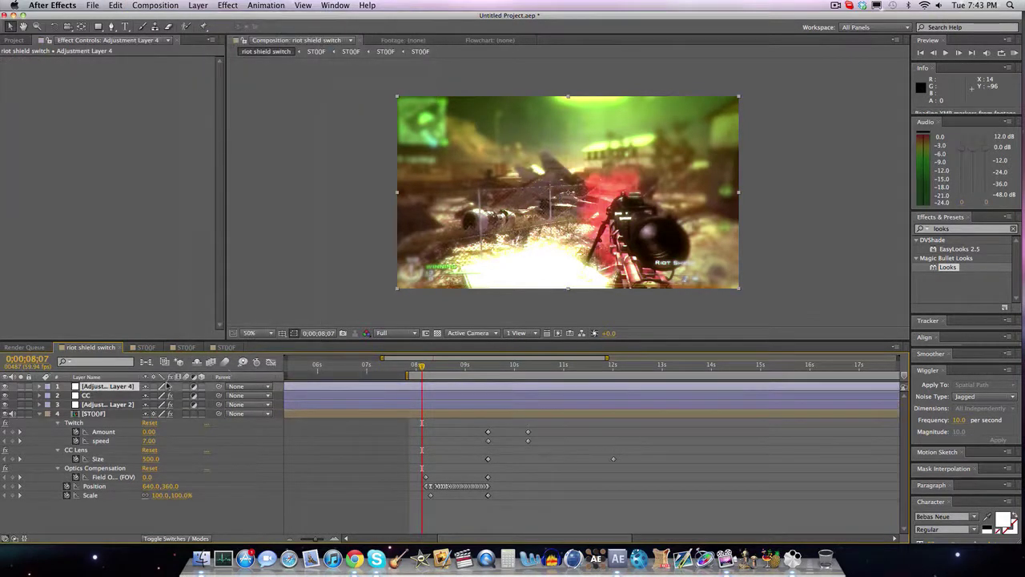
{"action": "left_click_drag", "start_coordinate": [131, 386], "coordinate": [131, 400]}
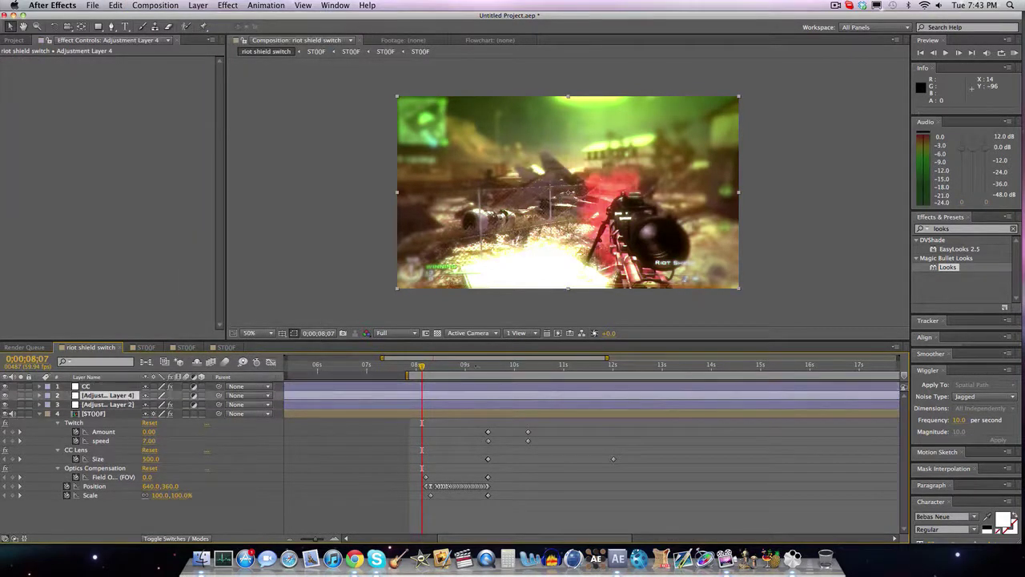
- Apply the Levels effect to the new adjustment layer and set its RGB Input White to 226
{"action": "left_click", "coordinate": [961, 230]}
{"action": "type", "text": "levels"}
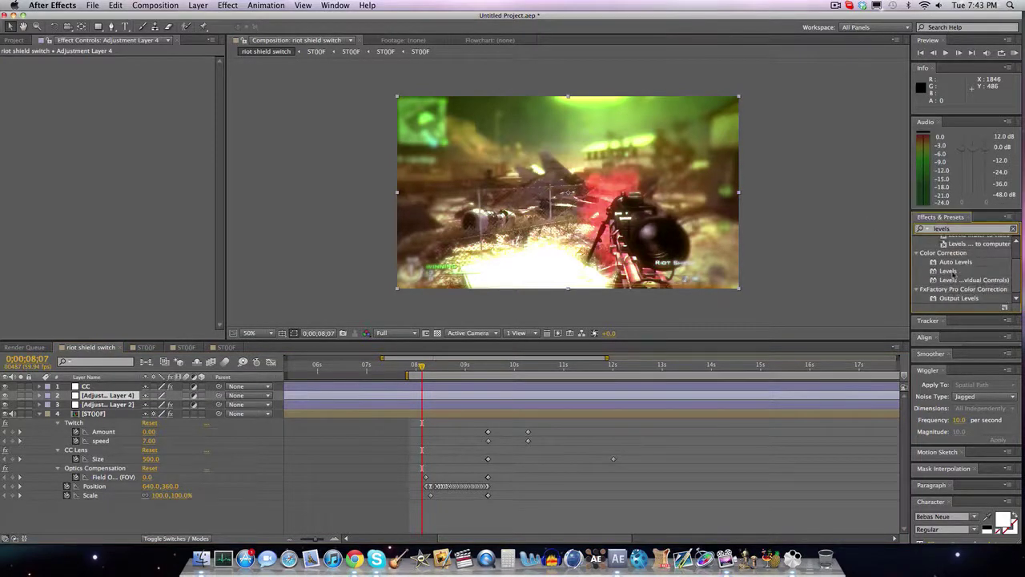
{"action": "left_click_drag", "start_coordinate": [948, 272], "coordinate": [750, 398]}
{"action": "mouse_move", "coordinate": [167, 123]}
{"action": "left_mouse_down"}
{"action": "mouse_move", "coordinate": [124, 126]}
{"action": "mouse_move", "coordinate": [148, 126]}
{"action": "left_mouse_up"}
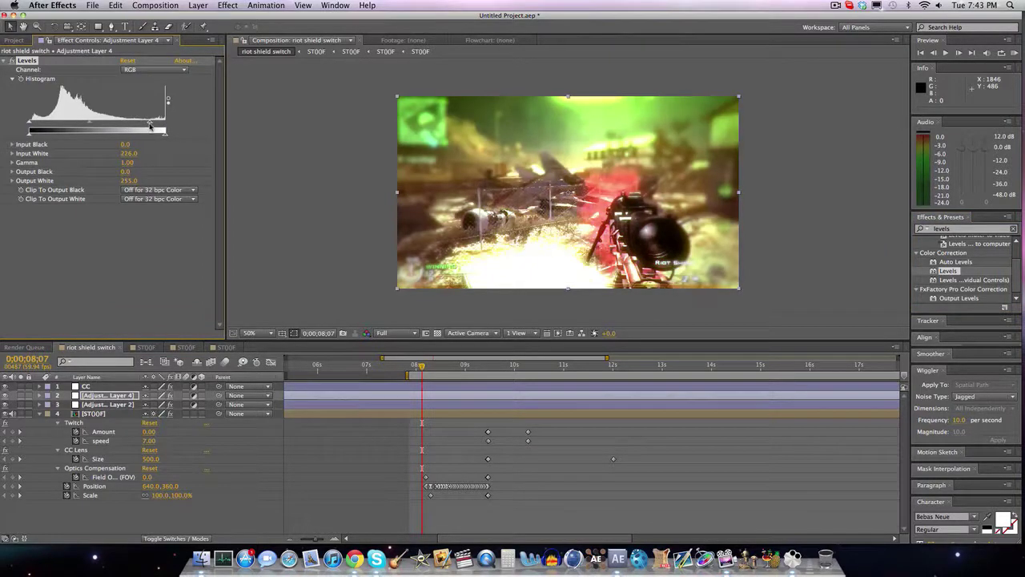
{"action": "left_click_drag", "start_coordinate": [150, 126], "coordinate": [148, 126]}
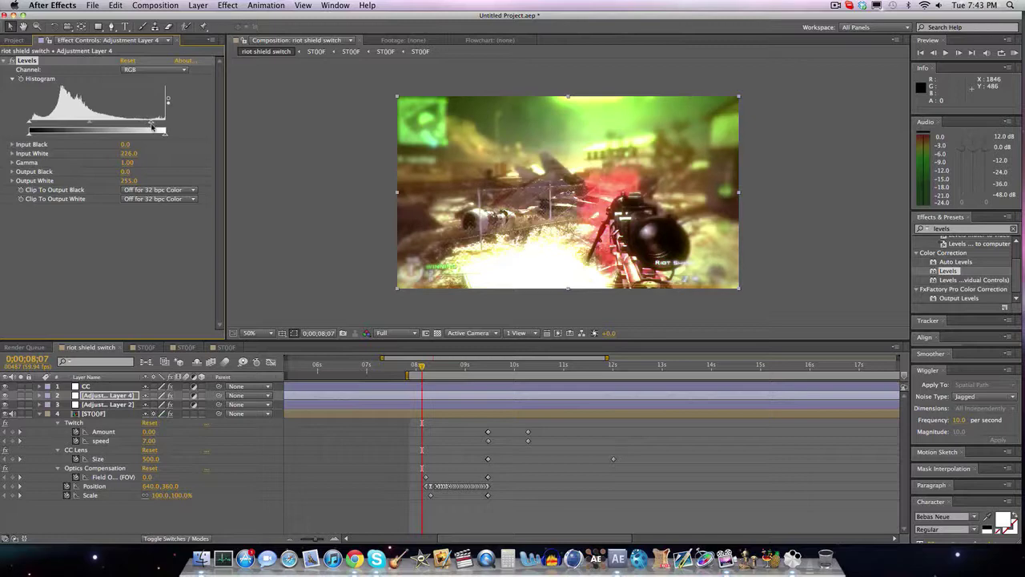
- Try Green Output White at 222 in Levels, restore it to 255, and set Green Input Black to 3 and Input White to 248
{"action": "left_click", "coordinate": [155, 69]}
{"action": "left_click", "coordinate": [136, 96]}
{"action": "left_click_drag", "start_coordinate": [164, 136], "coordinate": [147, 141]}
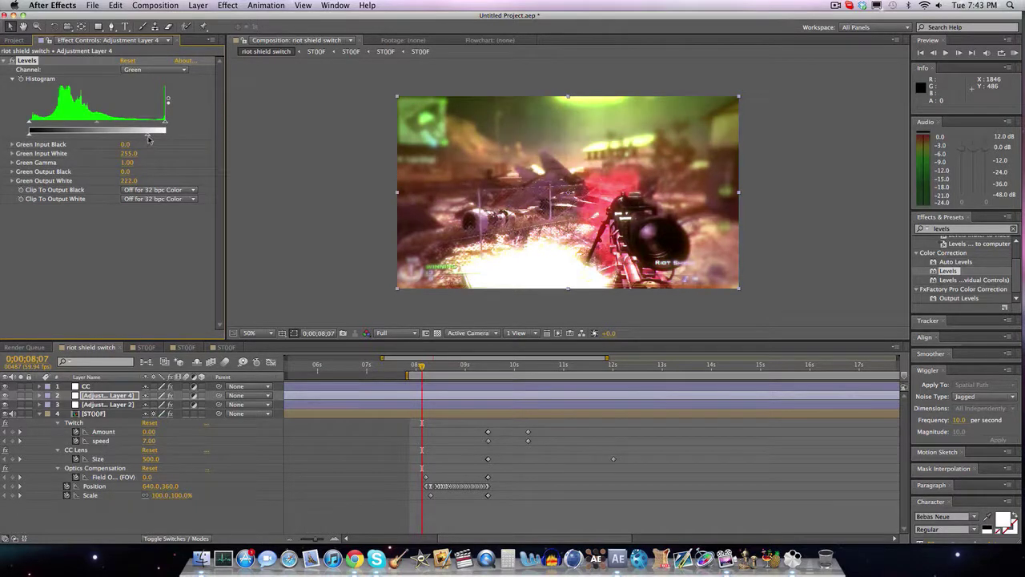
{"action": "left_click_drag", "start_coordinate": [147, 137], "coordinate": [181, 126]}
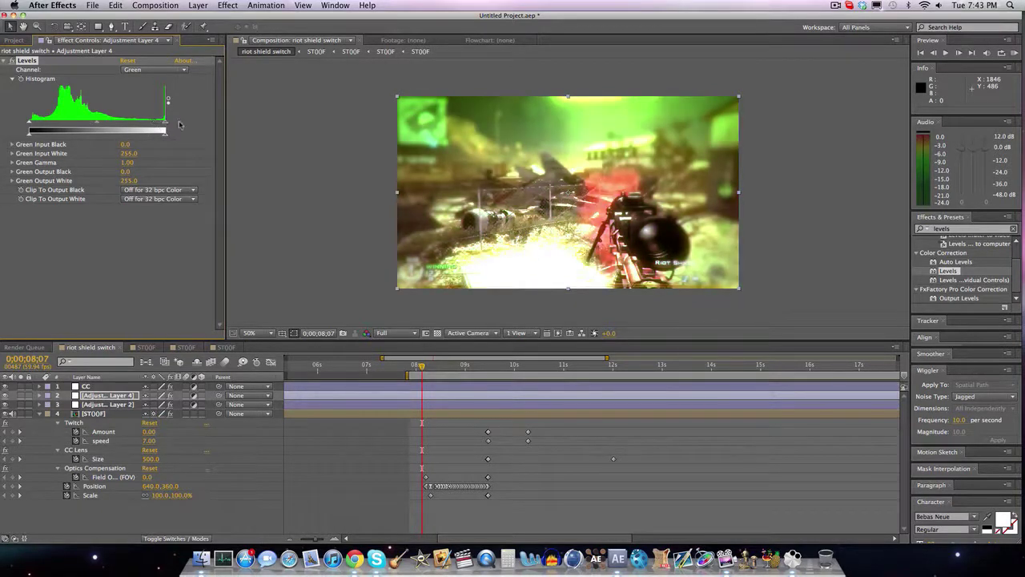
{"action": "left_click_drag", "start_coordinate": [31, 126], "coordinate": [33, 125]}
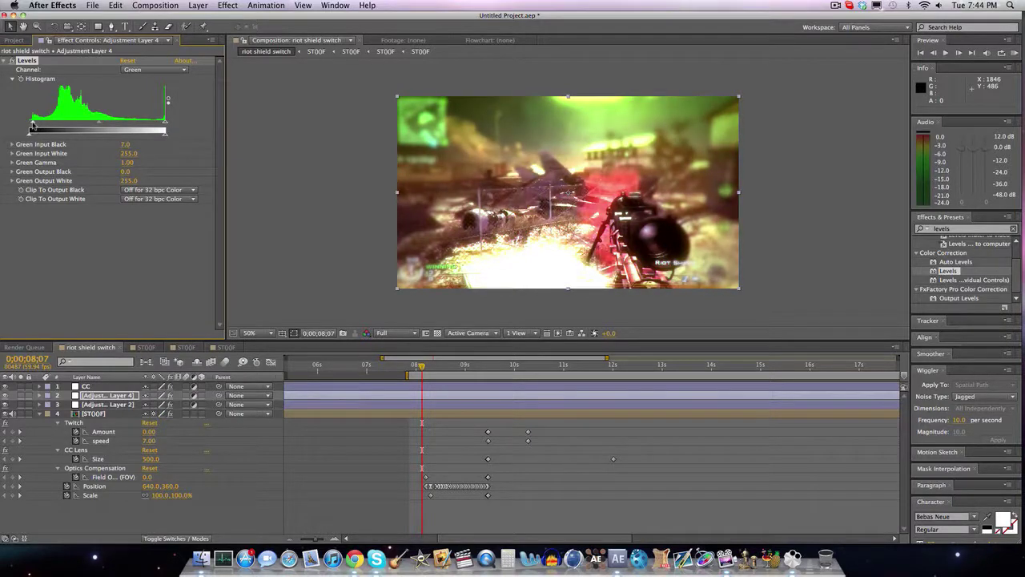
{"action": "left_click_drag", "start_coordinate": [166, 126], "coordinate": [162, 129]}
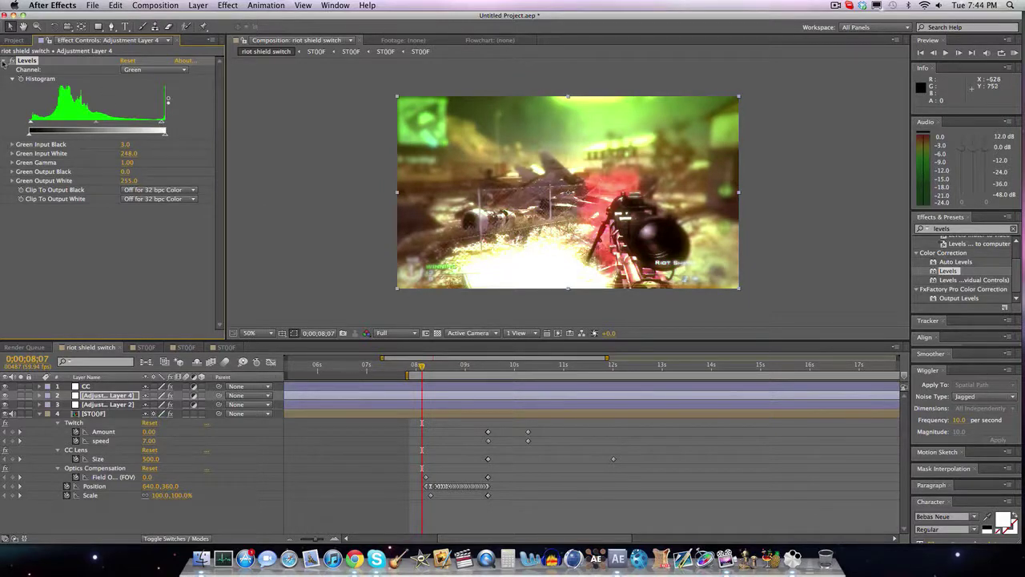
- Collapse the Levels controls and the STOOF layer, and scrub forward to about 0;00;09;21 to check the grade
{"action": "left_click", "coordinate": [4, 61]}
{"action": "left_click", "coordinate": [38, 414]}
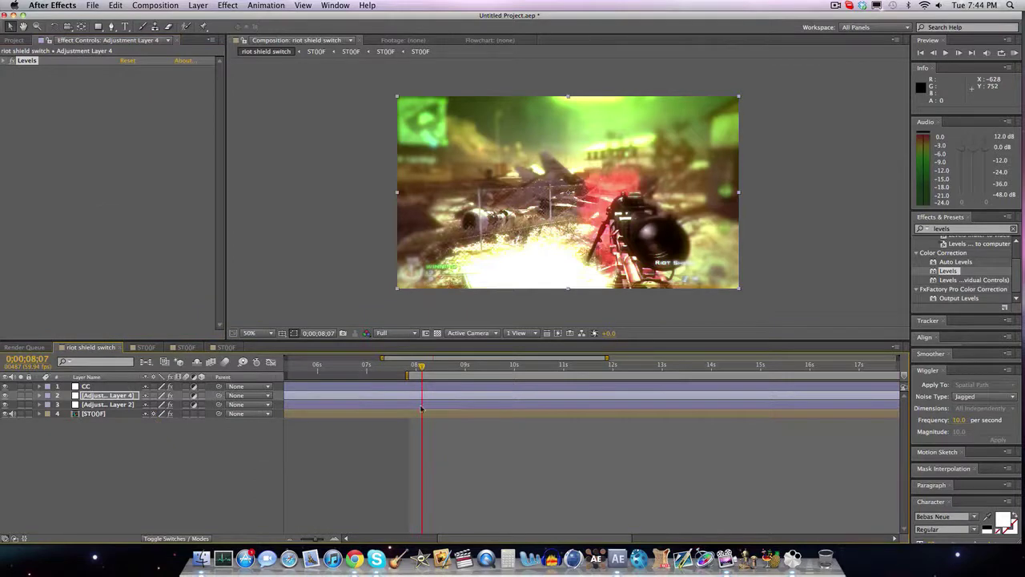
{"action": "left_click_drag", "start_coordinate": [429, 366], "coordinate": [483, 368]}
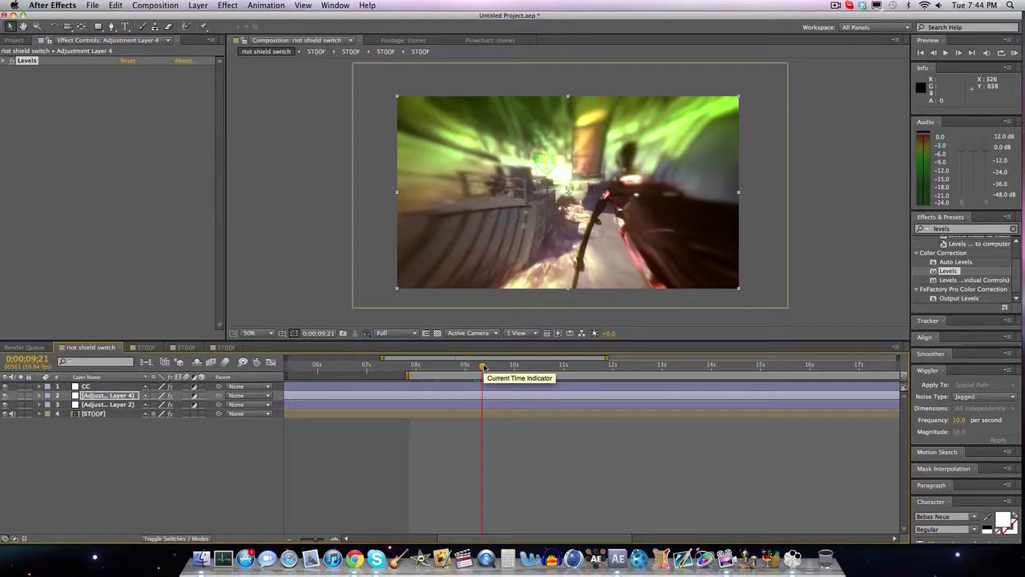
- Check the graded frames up to 0;00;09;29 and step back to 0;00;09;27
{"action": "left_click_drag", "start_coordinate": [483, 366], "coordinate": [488, 367]}
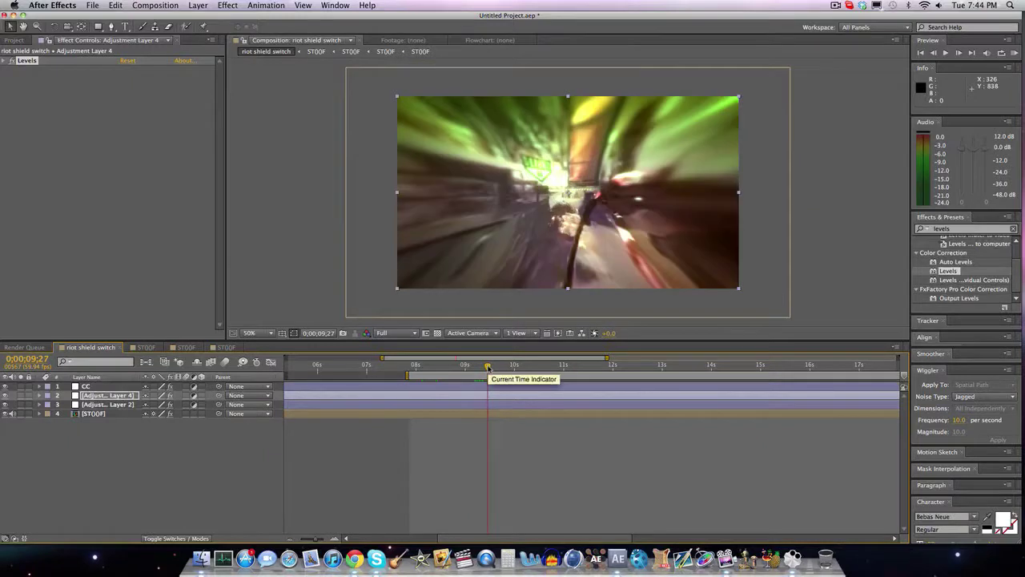
{"action": "left_click_drag", "start_coordinate": [488, 367], "coordinate": [489, 367]}
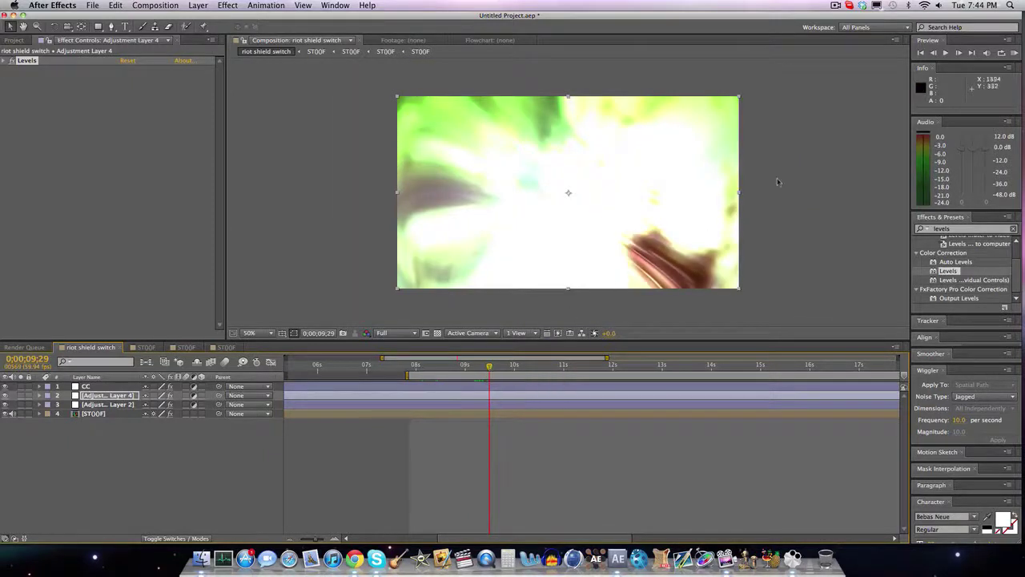
{"action": "left_click", "coordinate": [932, 53]}
{"action": "left_click", "coordinate": [933, 52]}
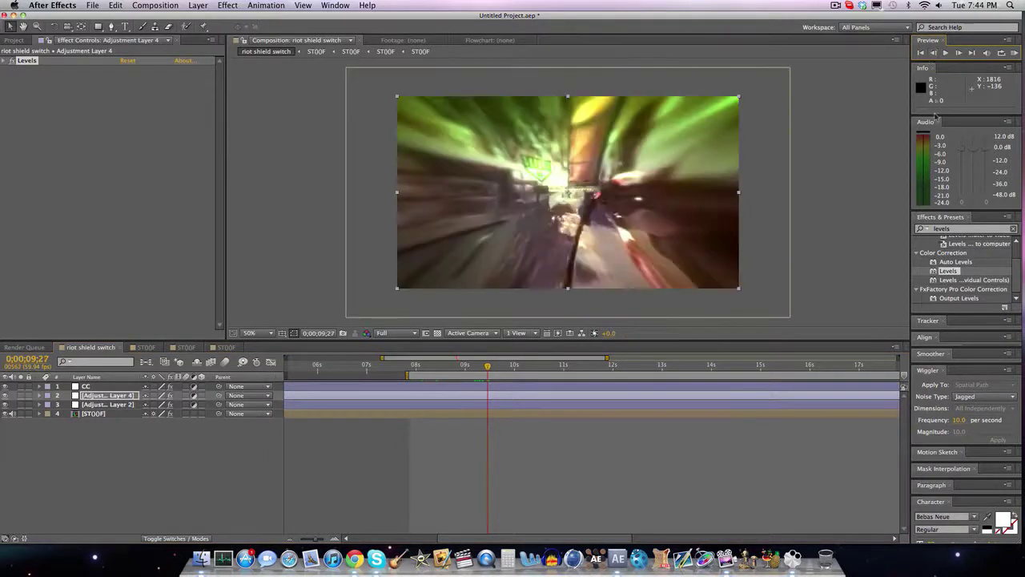
- Clear the levels search term from Effects & Presets and look through the recent search terms
{"action": "left_click", "coordinate": [956, 230]}
{"action": "key", "text": "BackSpace"}
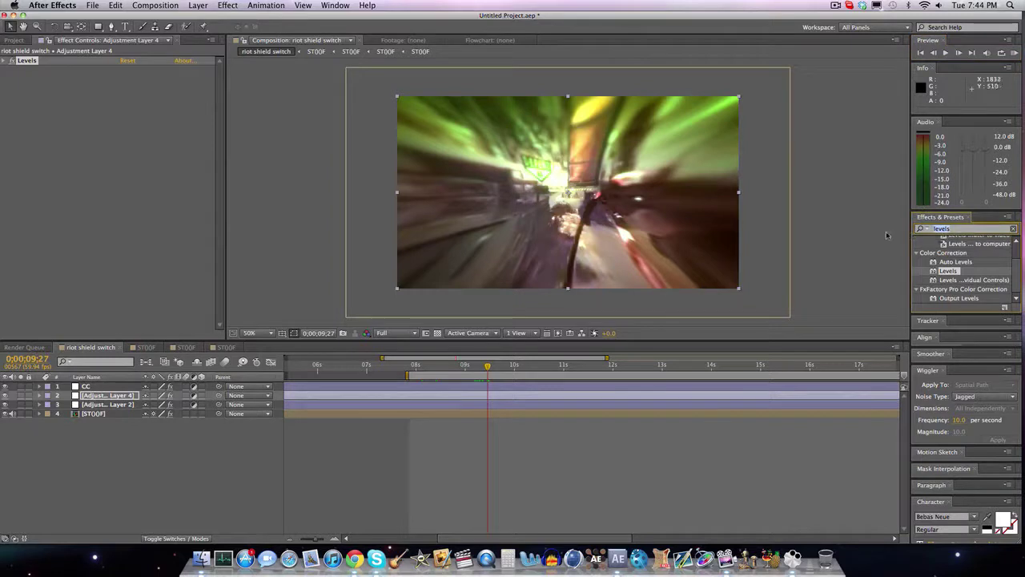
{"action": "left_click", "coordinate": [922, 229]}
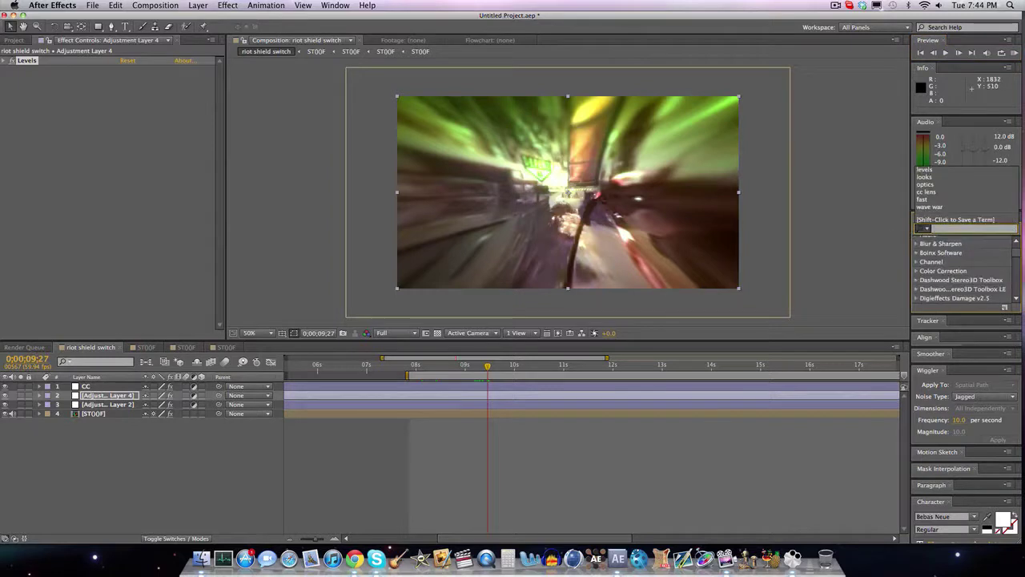
{"action": "left_click", "coordinate": [923, 229]}
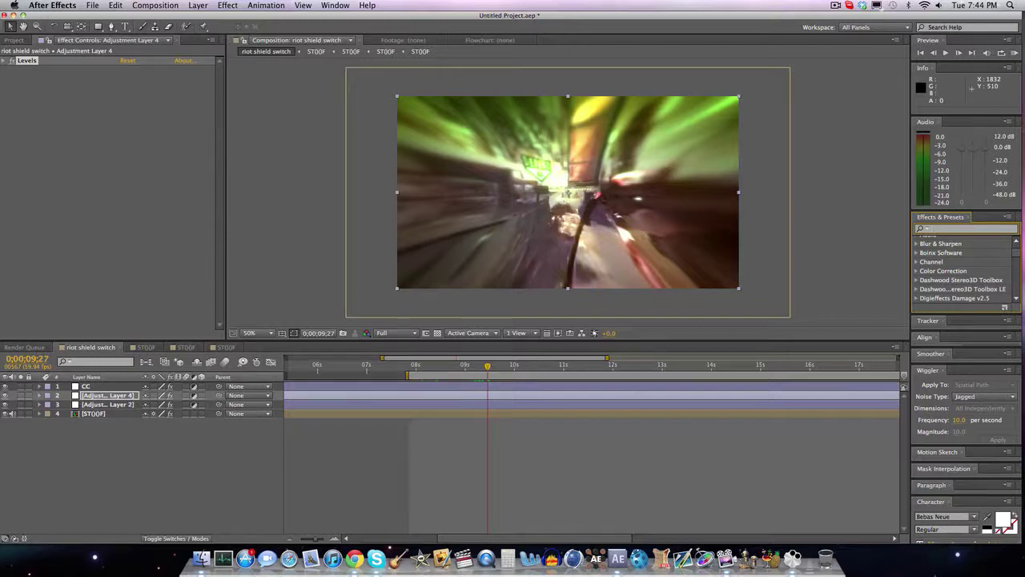
- Check the frame at 0;00;09;54 and run a RAM preview of the graded riot shield switch composition
{"action": "left_click", "coordinate": [506, 368]}
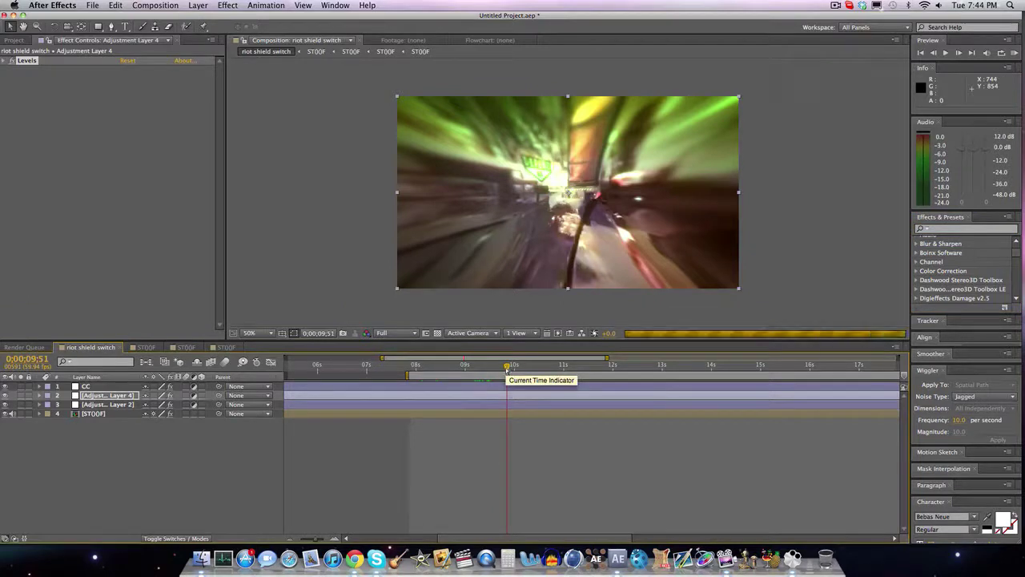
{"action": "left_click_drag", "start_coordinate": [506, 368], "coordinate": [510, 375]}
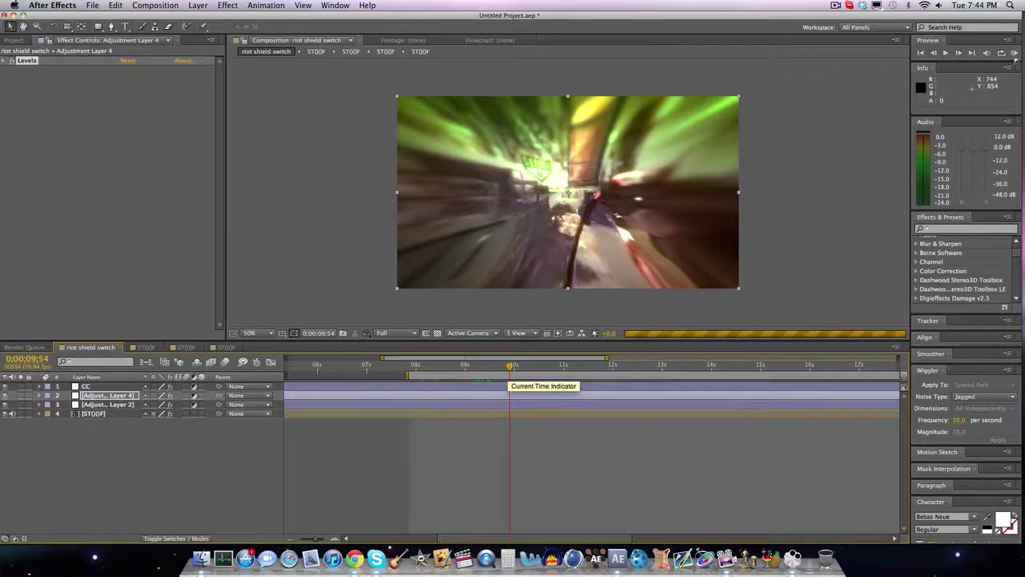
{"action": "left_click", "coordinate": [1015, 53]}
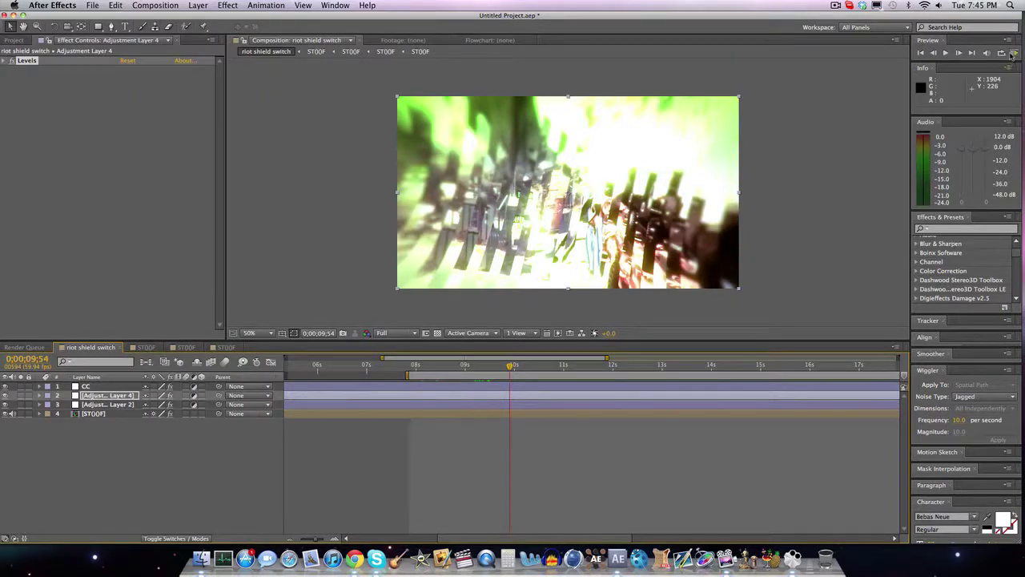
{"action": "left_click", "coordinate": [1013, 53]}
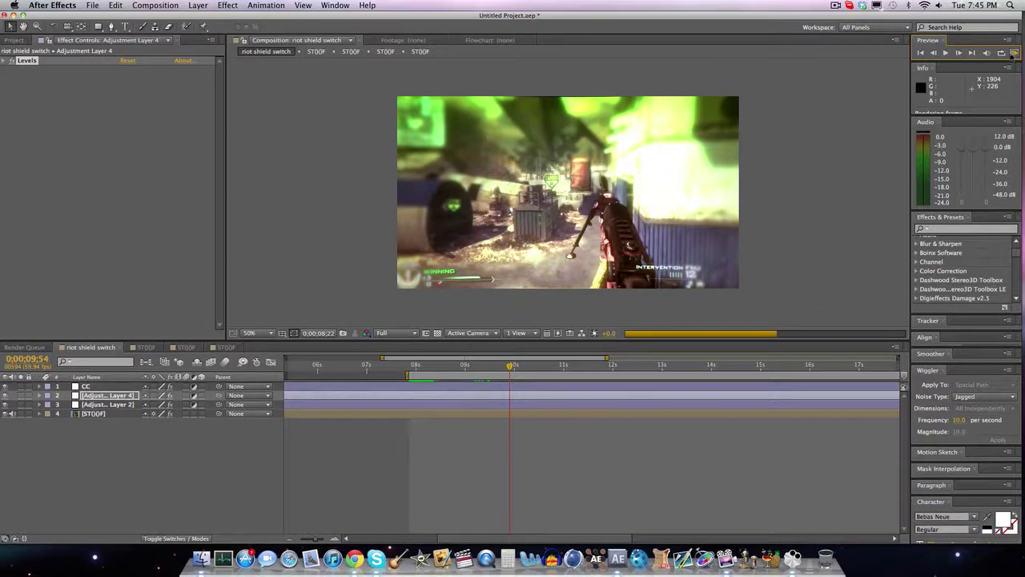
{"action": "left_click", "coordinate": [1014, 53]}
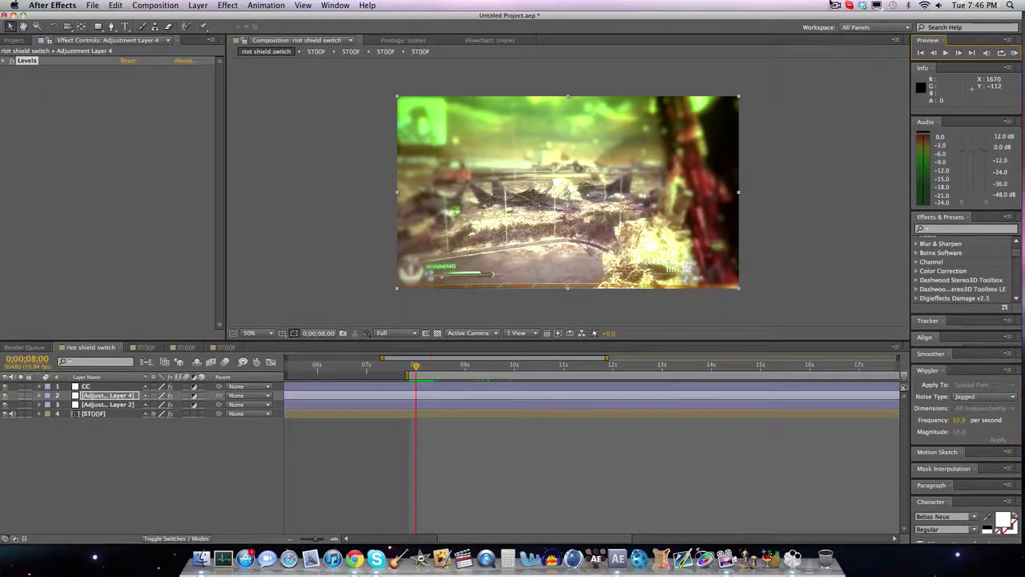
{"action": "left_click", "coordinate": [836, 5]}
{"action": "left_click", "coordinate": [835, 4]}
{"action": "left_click", "coordinate": [835, 4]}
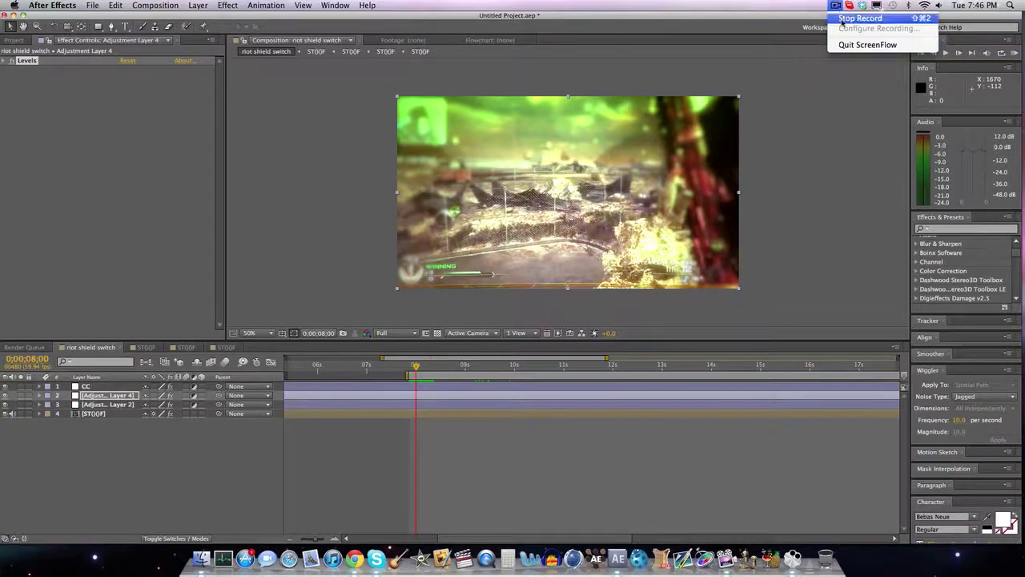